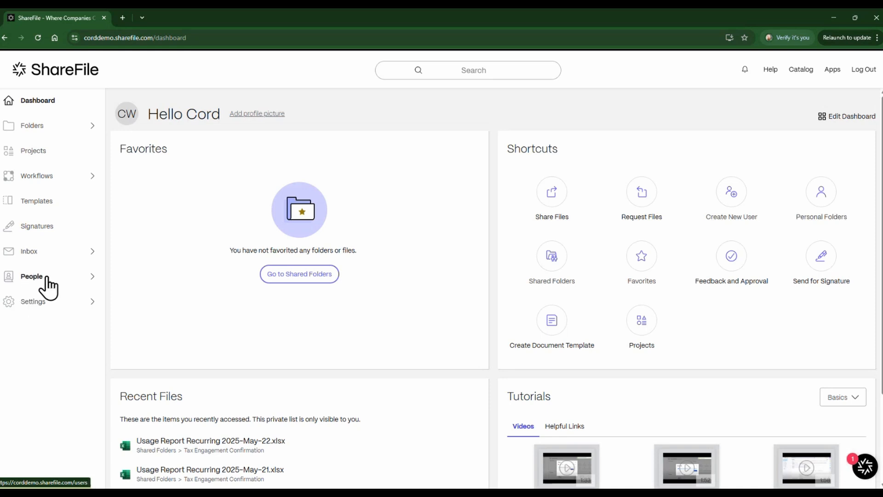
Open an employee's user details from the People > Browse Employees list.
click(46, 277)
click(57, 319)
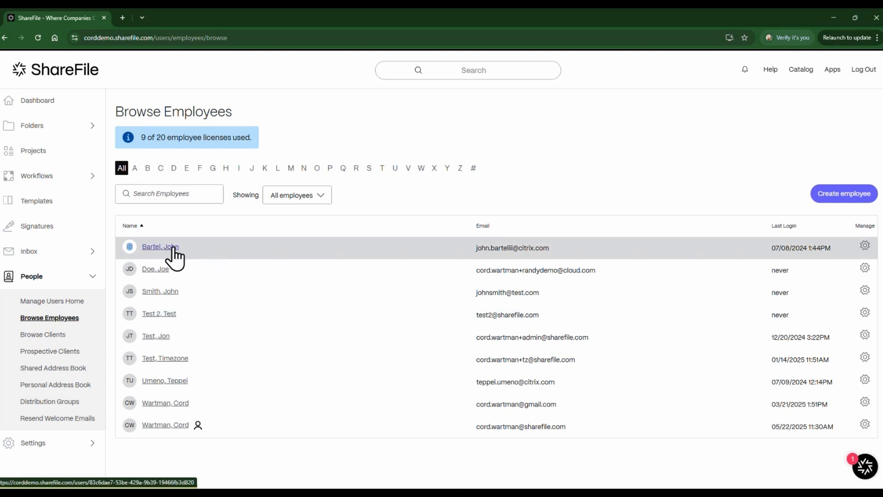
click(171, 250)
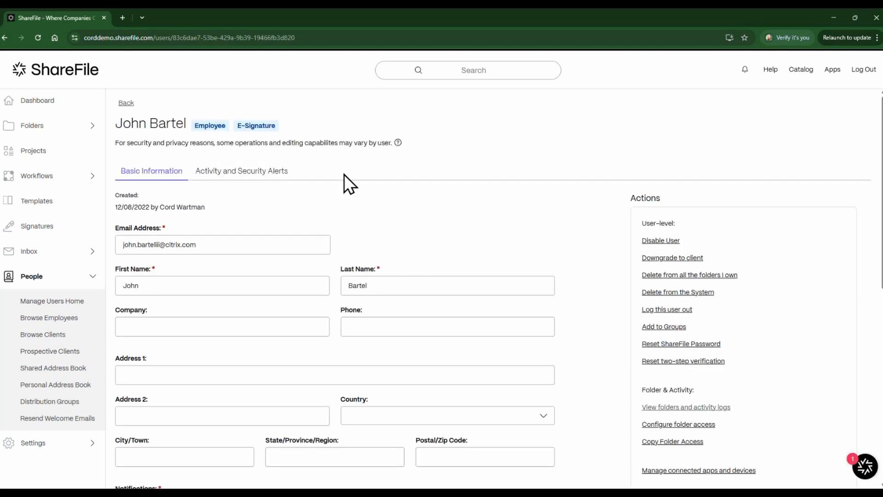
Expand User Access to review the E-Signature permission checkboxes, then return to Browse Employees.
scroll(361, 322, down, 2)
scroll(305, 341, down, 6)
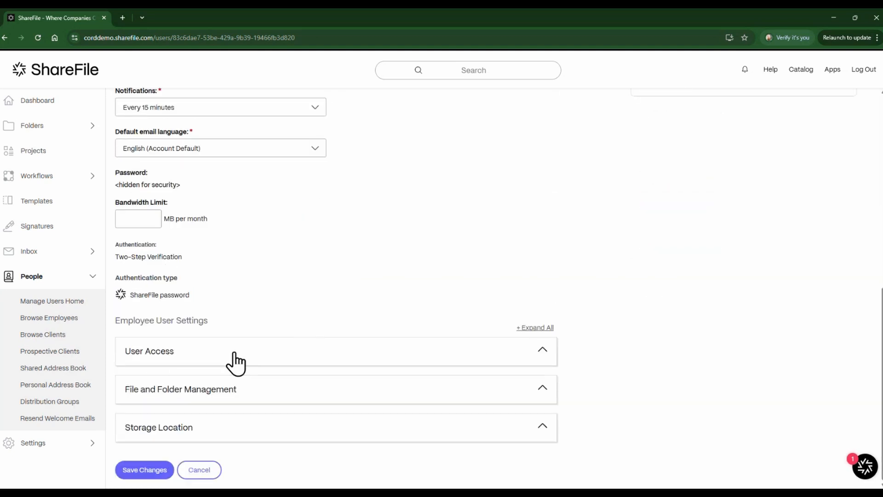
click(228, 353)
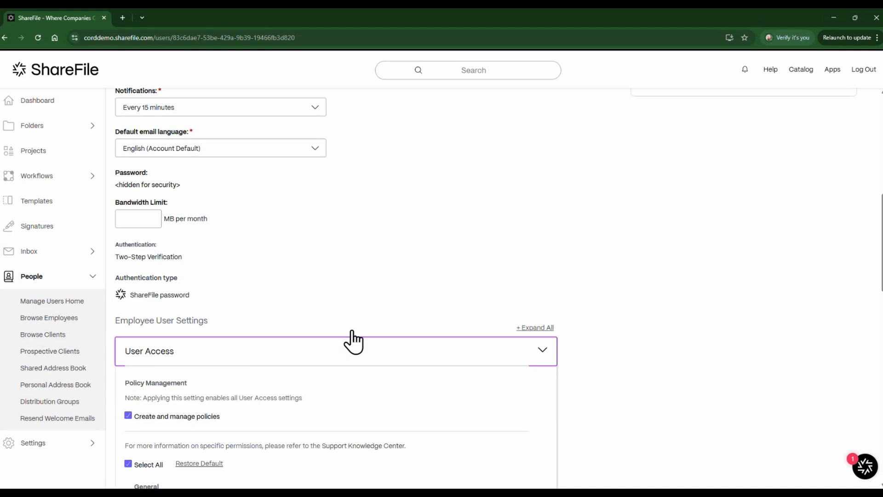
scroll(501, 253, down, 6)
scroll(391, 184, down, 2)
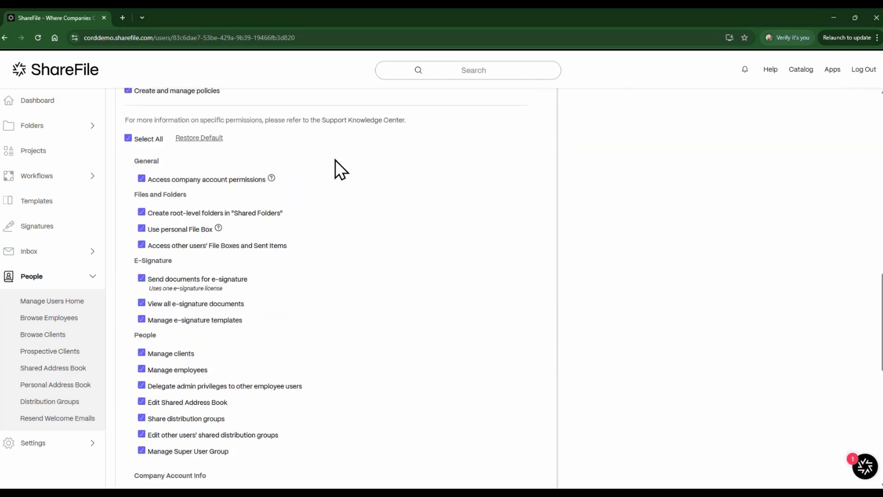
scroll(146, 208, down, 1)
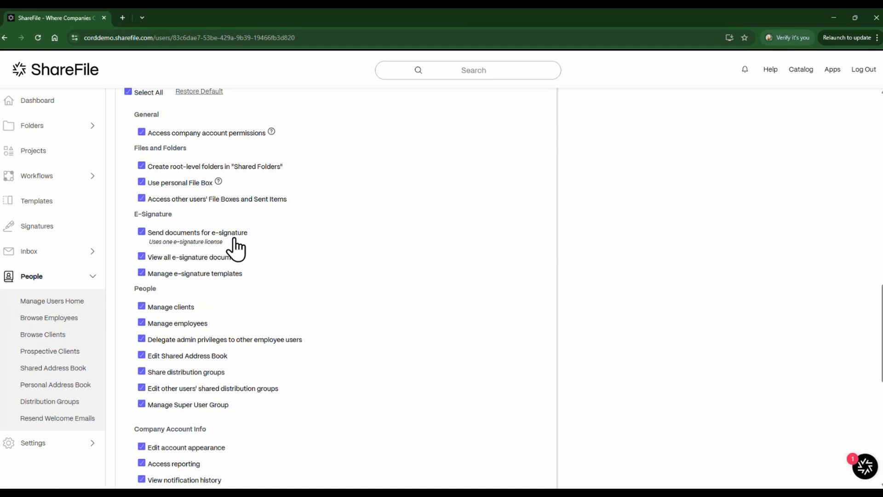
click(60, 317)
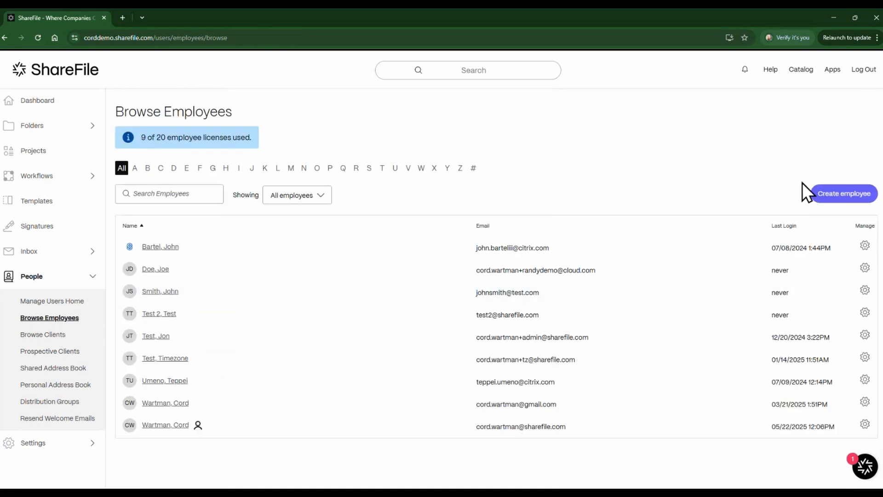
Start a new employee and expand Step 2 User Access to view the offered permissions.
click(837, 194)
scroll(207, 214, down, 3)
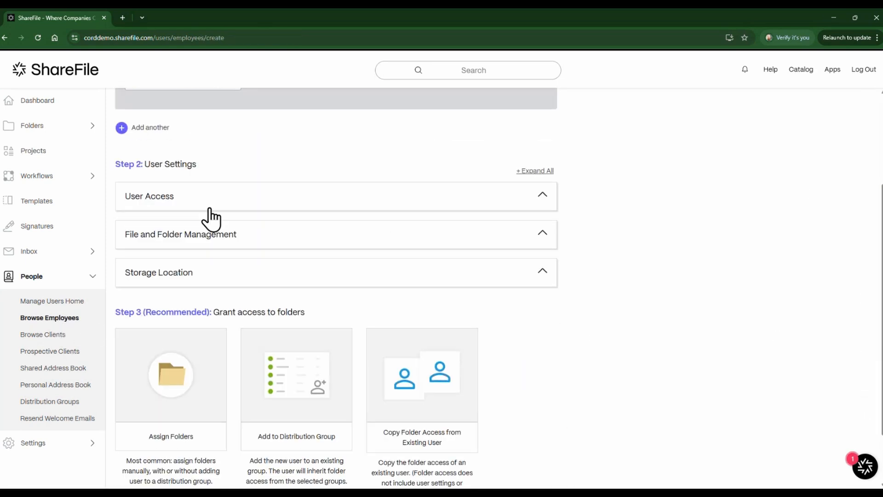
click(205, 207)
scroll(276, 331, down, 3)
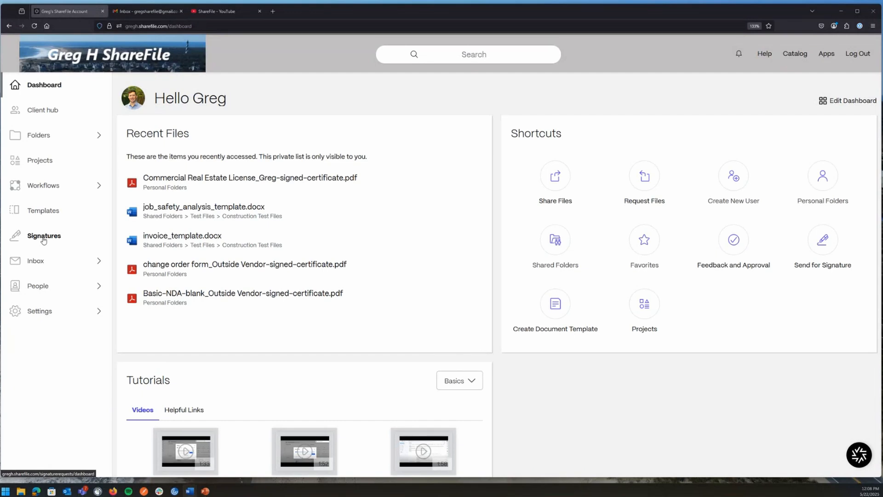
click(21, 491)
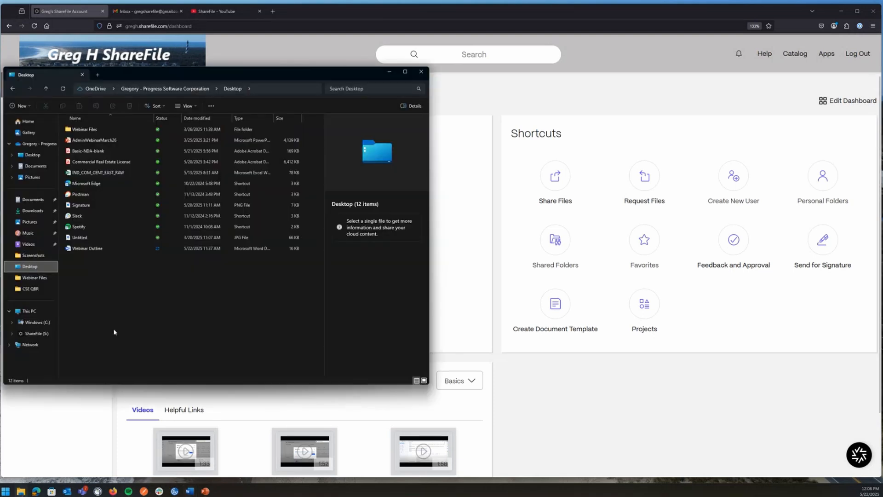
click(37, 334)
drag(172, 71, 201, 93)
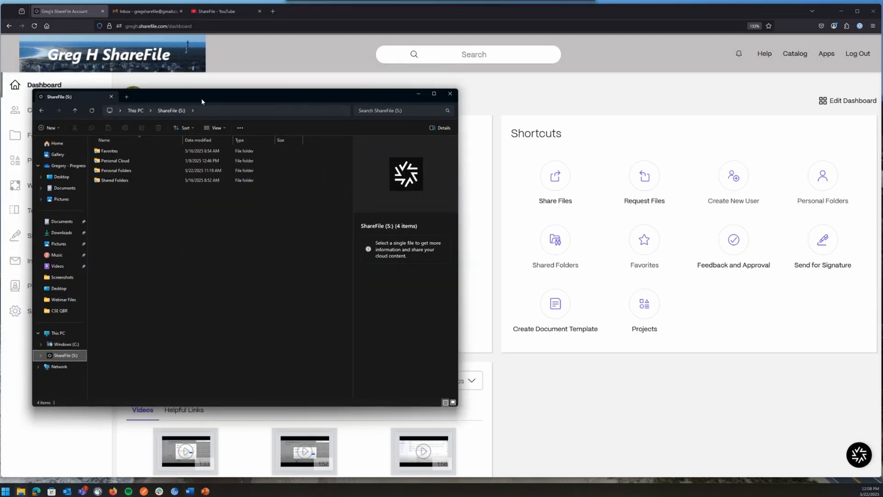
double_click(116, 180)
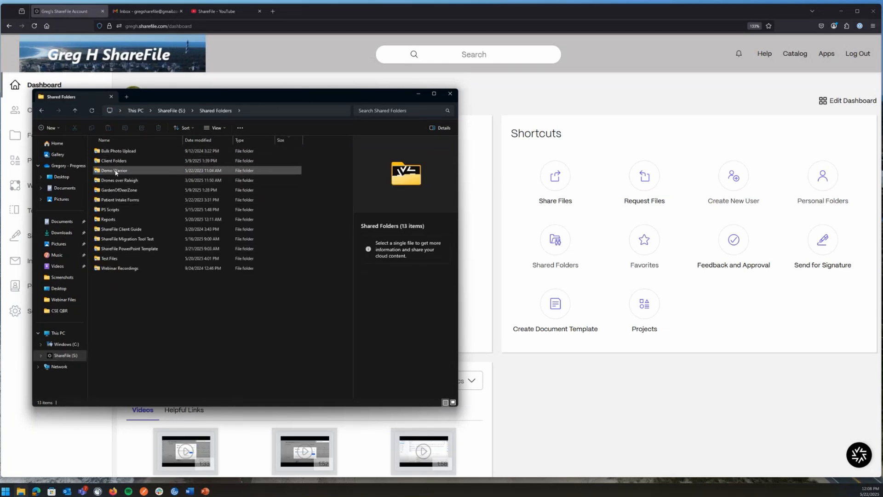
double_click(115, 259)
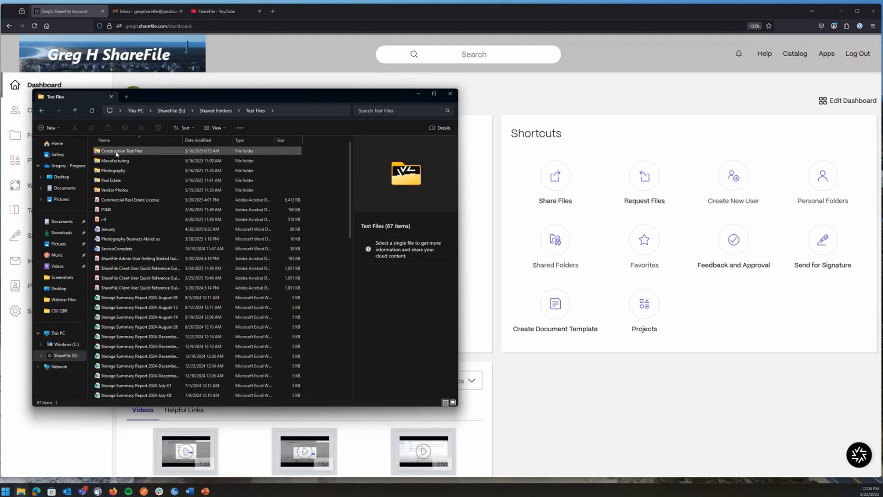
double_click(117, 154)
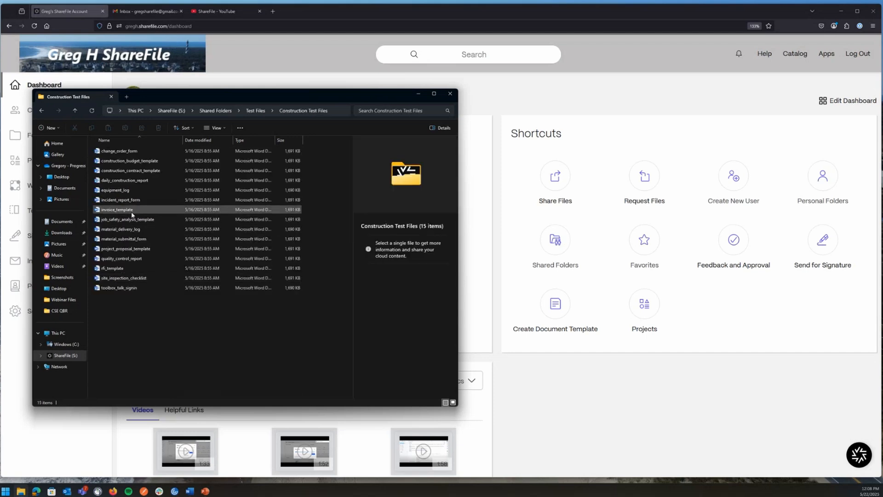
right_click(118, 252)
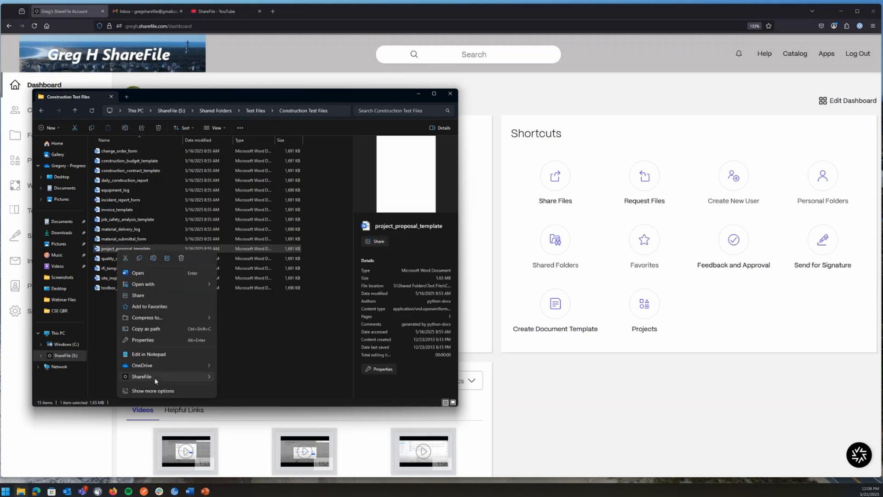
mouse_move(177, 380)
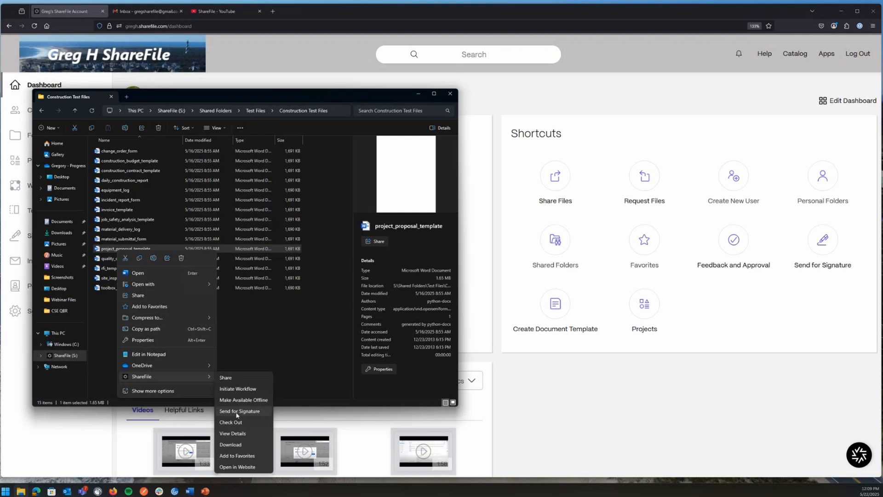
click(73, 436)
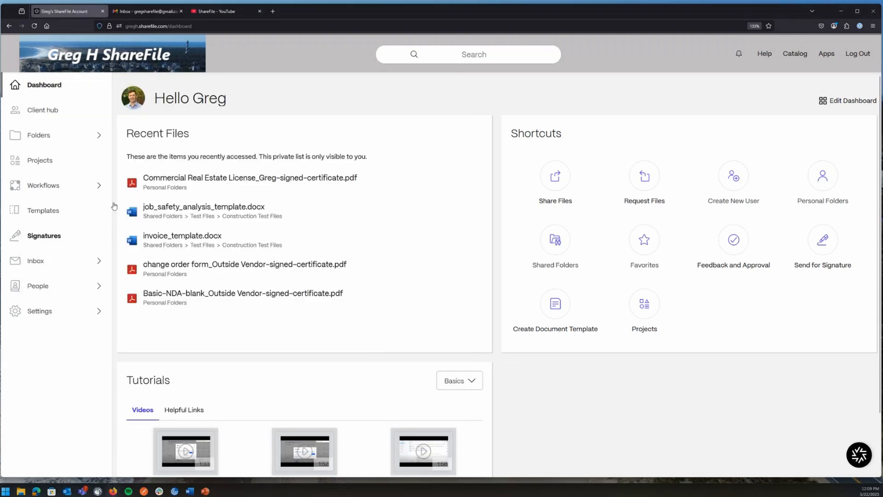
Navigate to Shared Folders > Test Files > Construction Test Files.
click(46, 138)
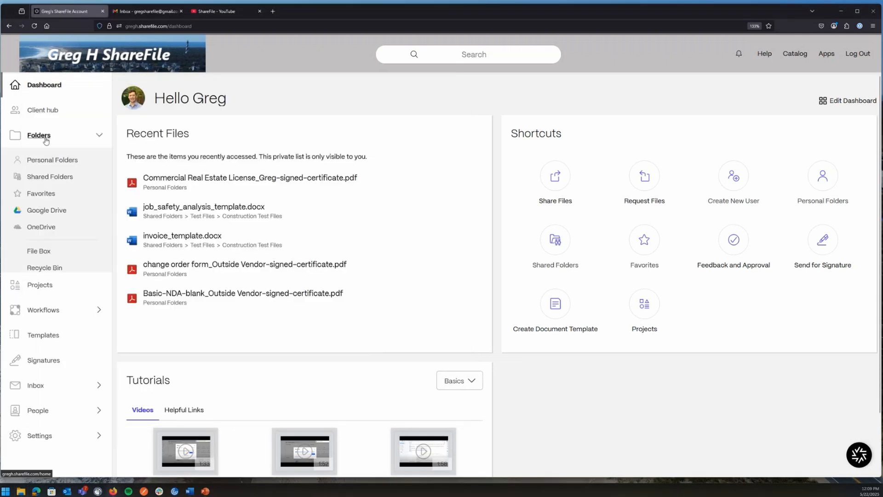
click(42, 178)
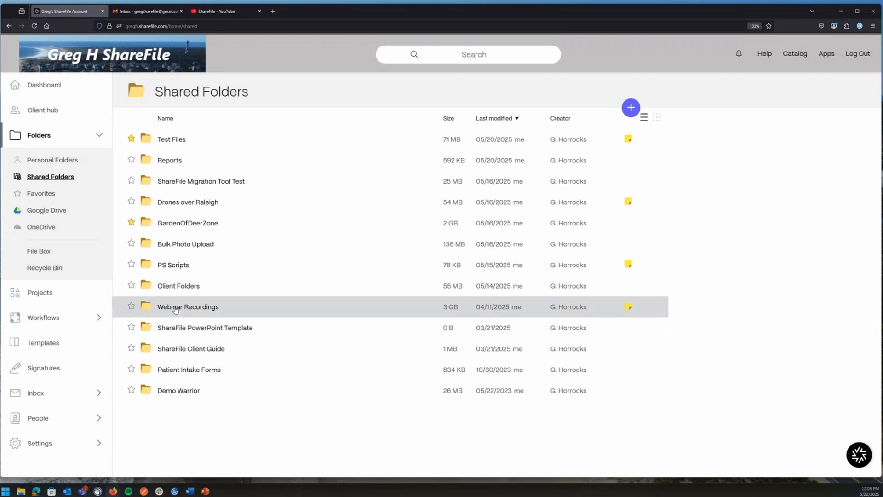
click(173, 140)
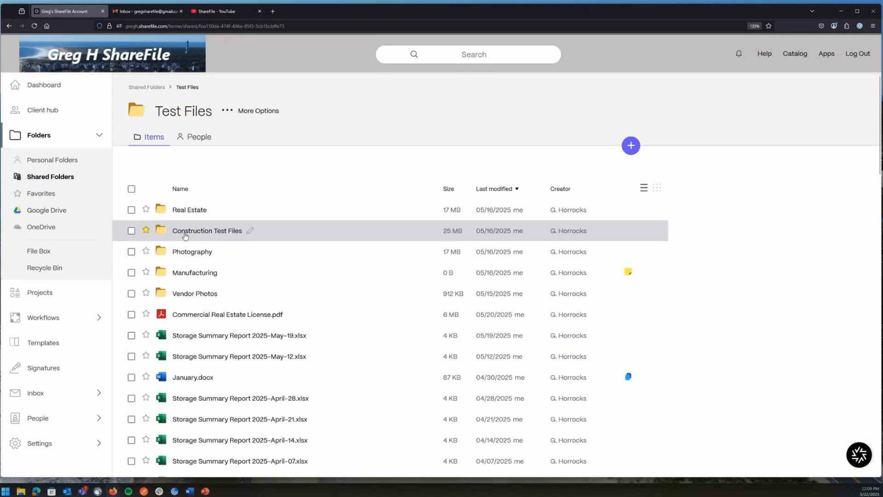
click(185, 233)
scroll(179, 322, down, 1)
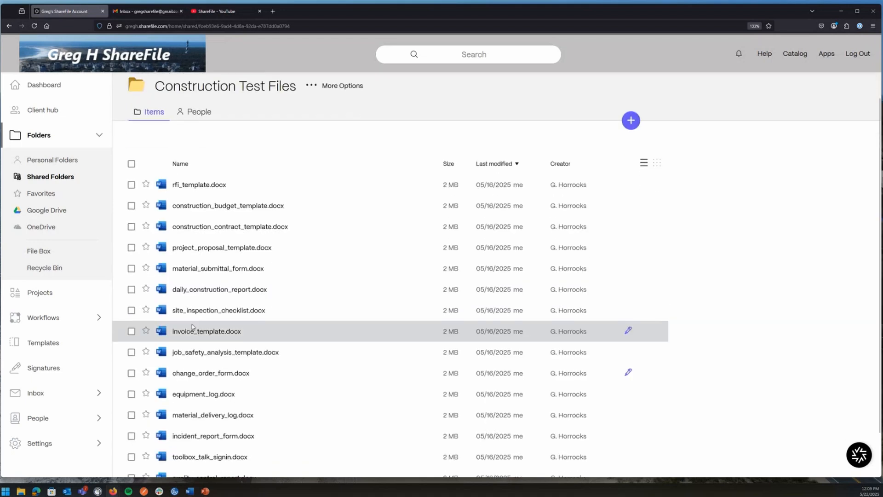
Preview invoice_template.docx, look at its More actions, and return to the folder.
click(132, 332)
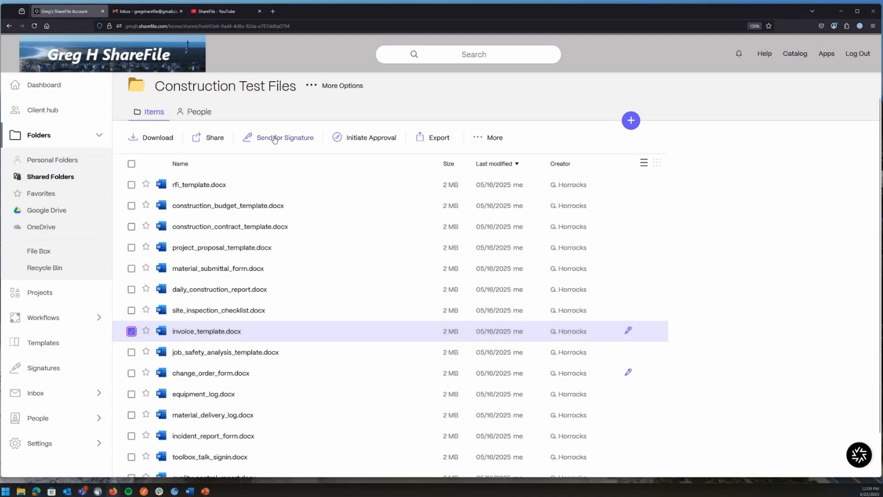
click(191, 333)
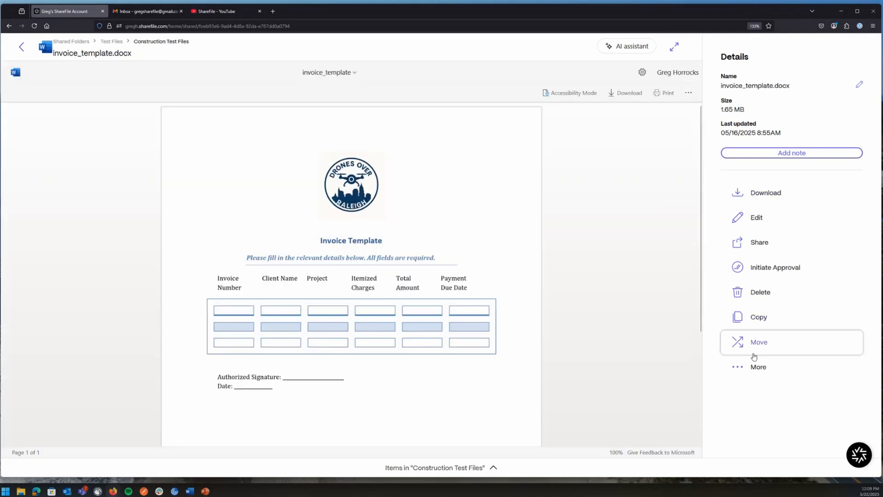
click(755, 367)
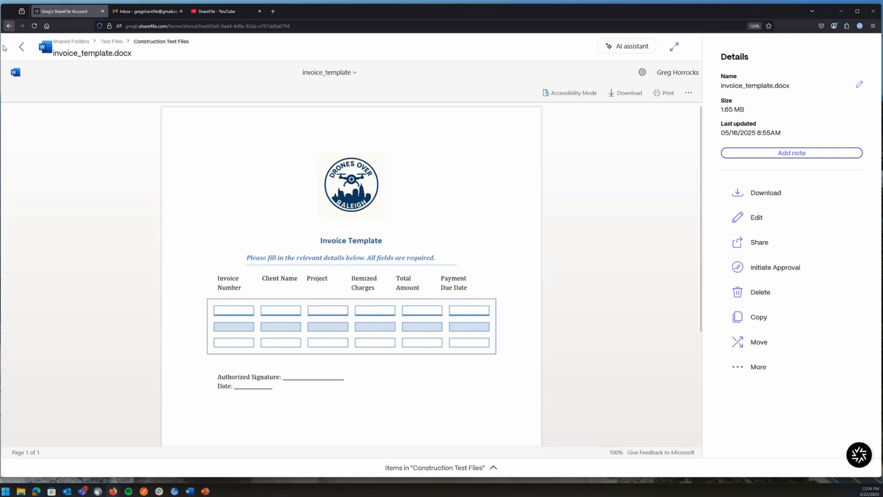
scroll(21, 51, up, 1)
click(22, 69)
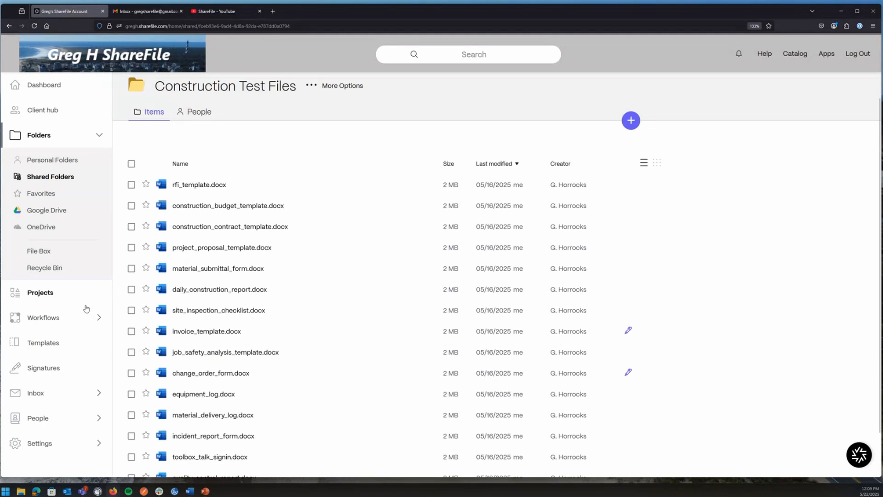
From Signatures, create a new Send for Signature request and glance at the document sources.
click(41, 371)
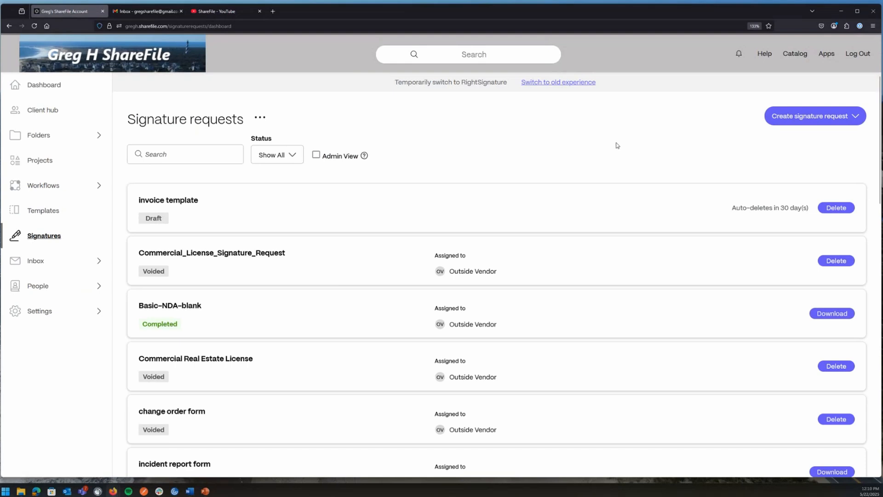
click(801, 119)
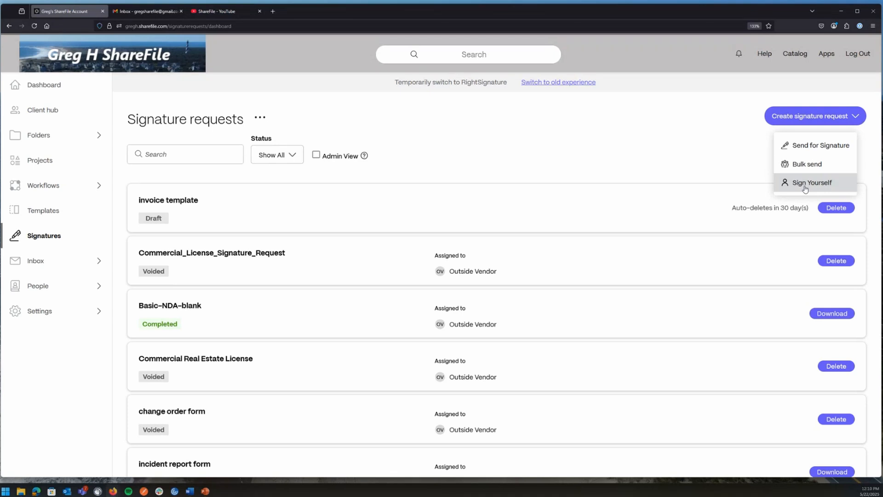
click(809, 149)
click(417, 259)
click(417, 261)
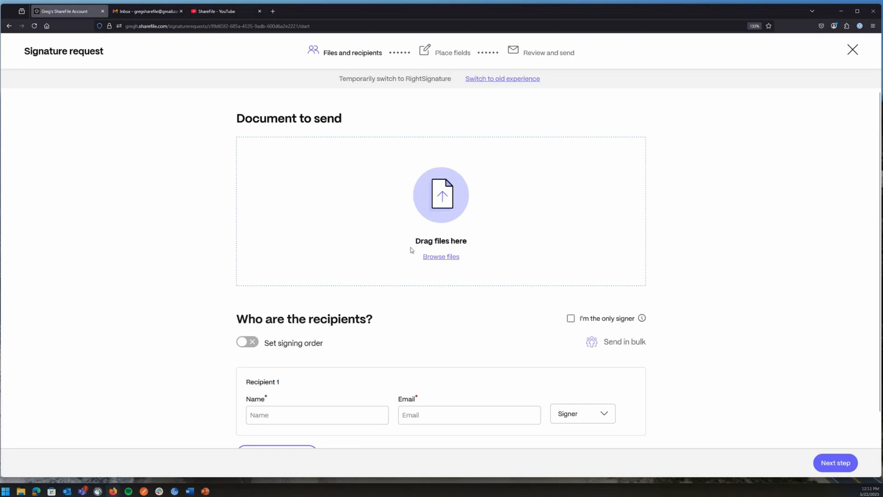
Explore the Browse files sources, cancelling the From ShareFile picker without attaching a document.
click(439, 257)
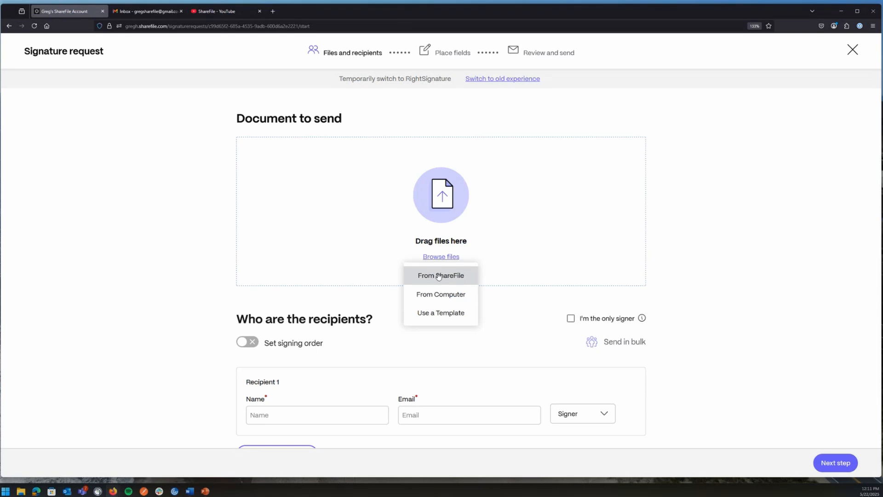
click(436, 275)
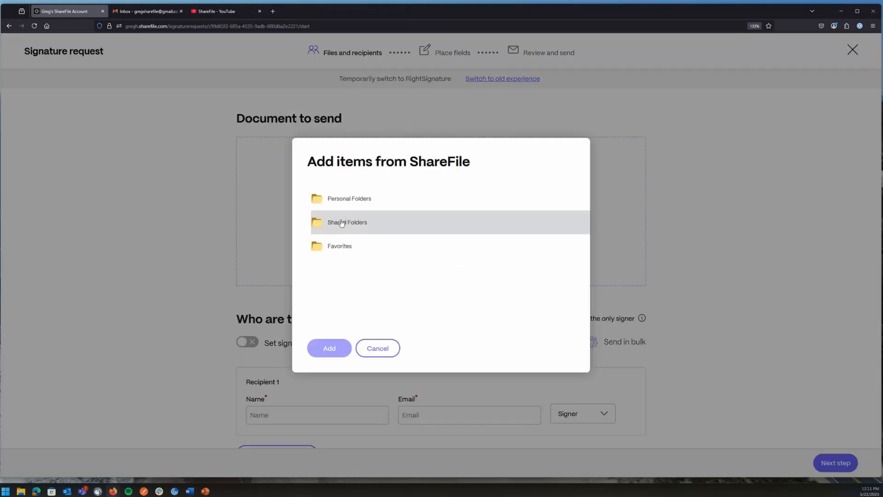
click(371, 353)
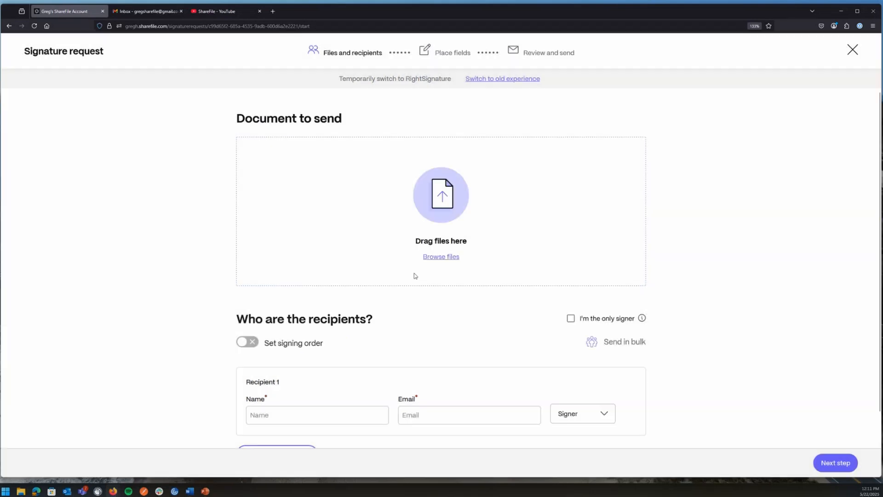
click(428, 257)
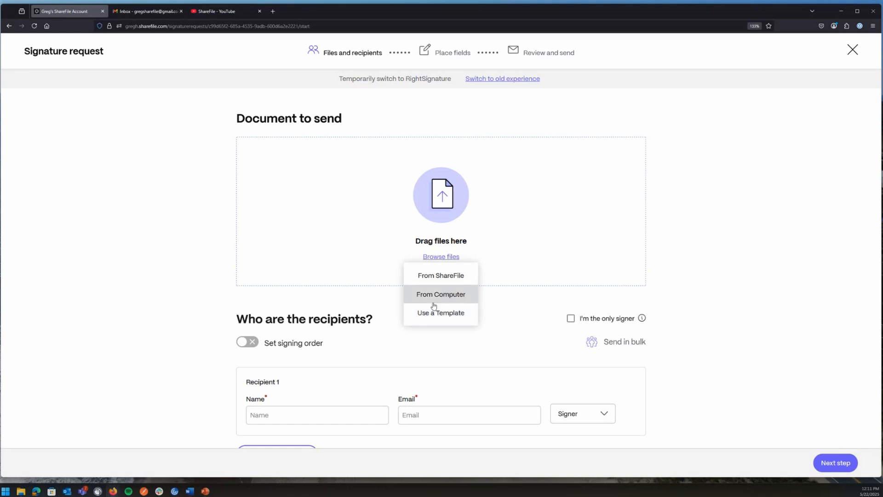
click(332, 282)
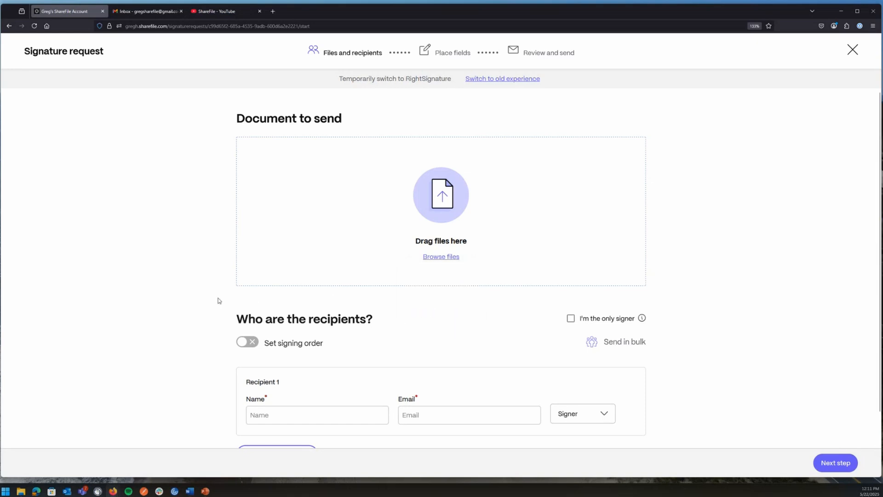
Attach the Commercial Real Estate License file from the Desktop as the document to send.
click(444, 257)
mouse_move(432, 259)
click(440, 295)
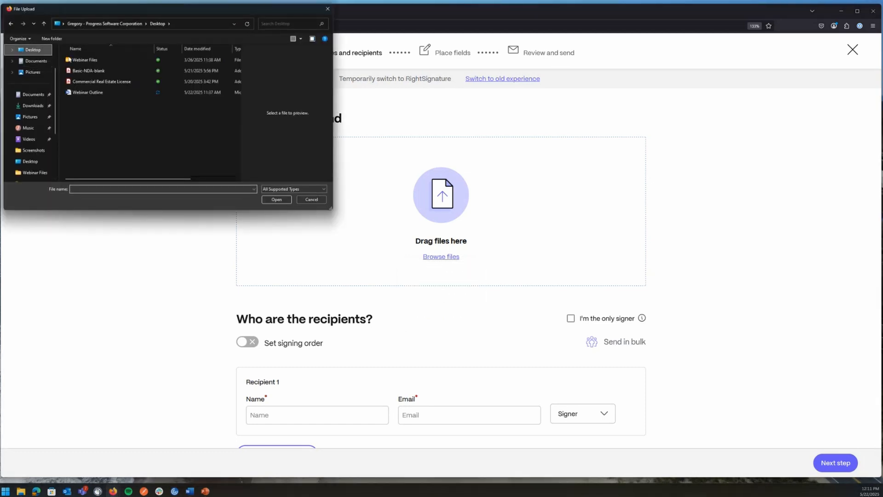
click(95, 82)
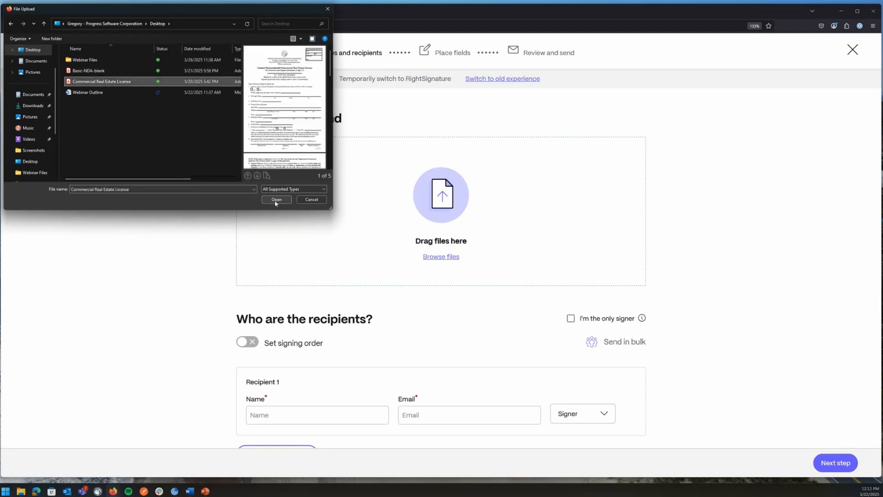
click(276, 200)
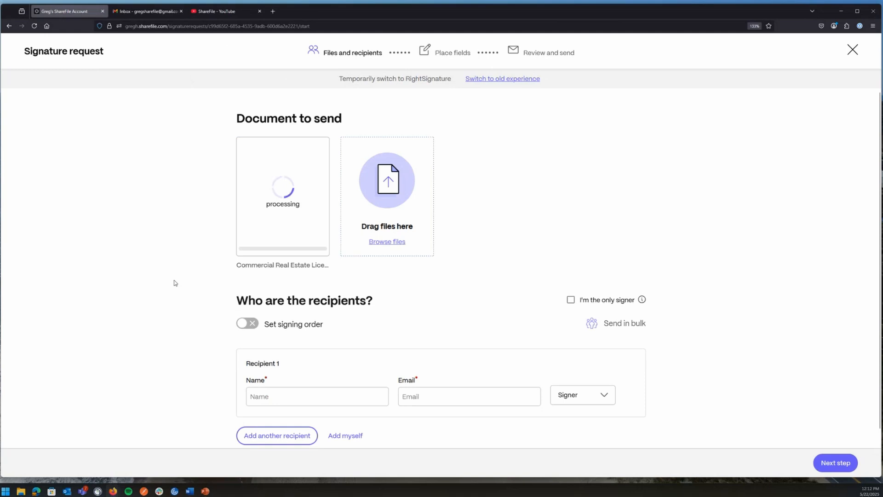
scroll(178, 283, down, 1)
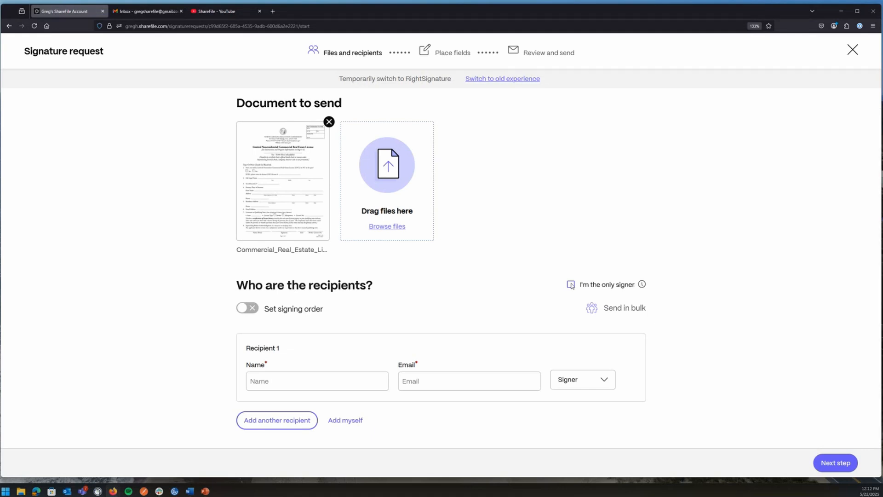
click(571, 285)
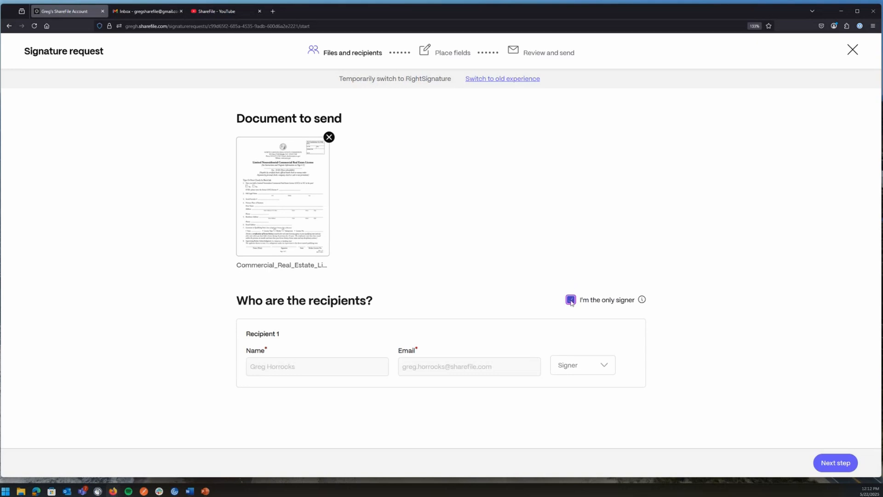
click(571, 300)
scroll(435, 292, down, 1)
mouse_move(603, 306)
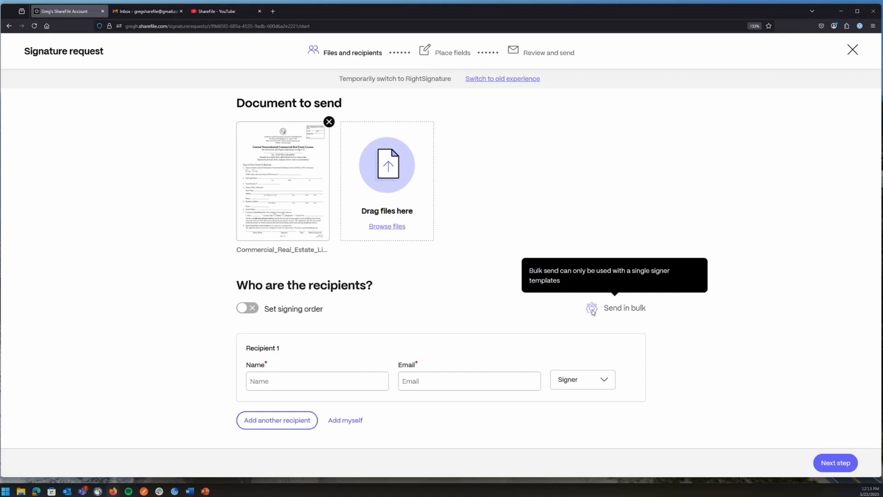
click(329, 122)
Use the RightSignature Brokercontract template as the document, then open and close Send in bulk.
click(441, 241)
click(437, 297)
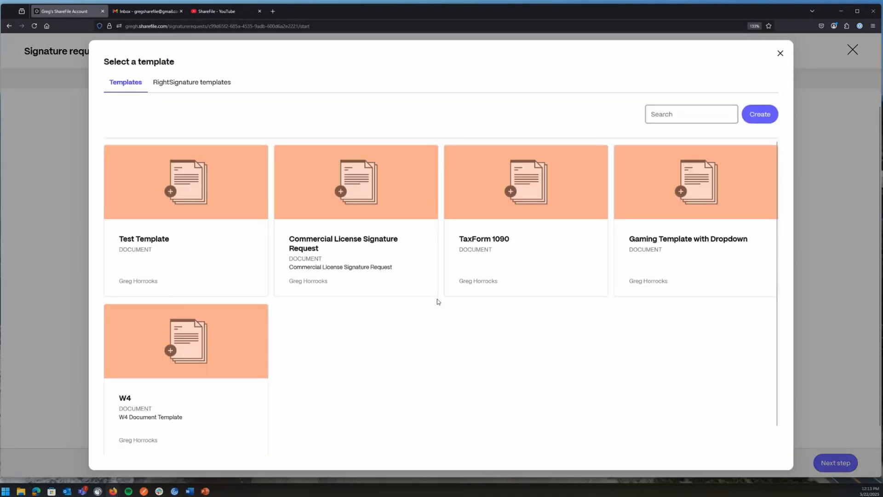
click(196, 84)
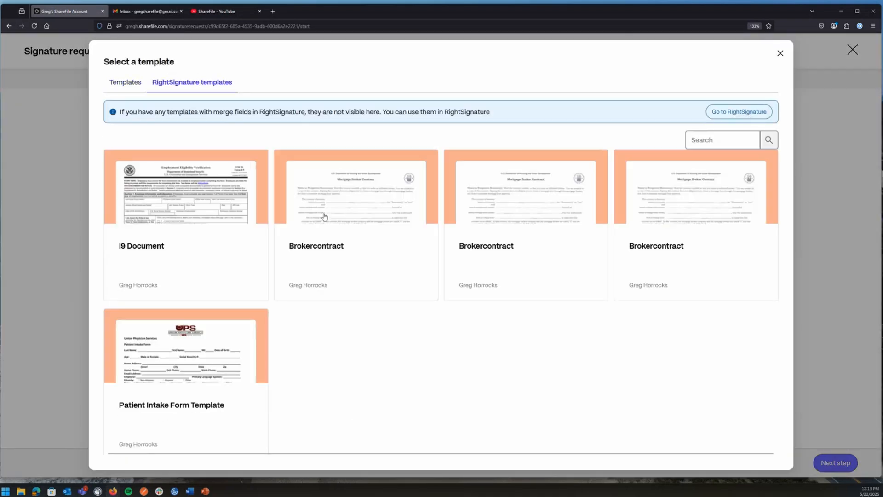
click(365, 206)
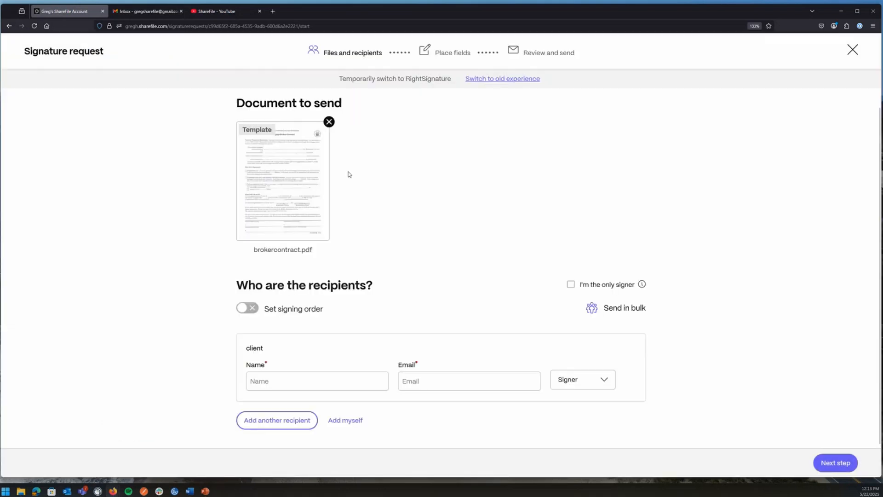
click(592, 311)
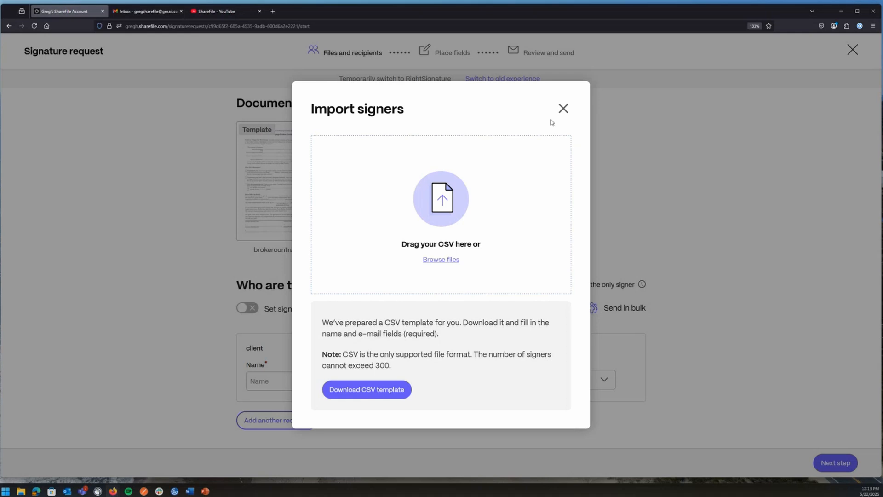
click(564, 108)
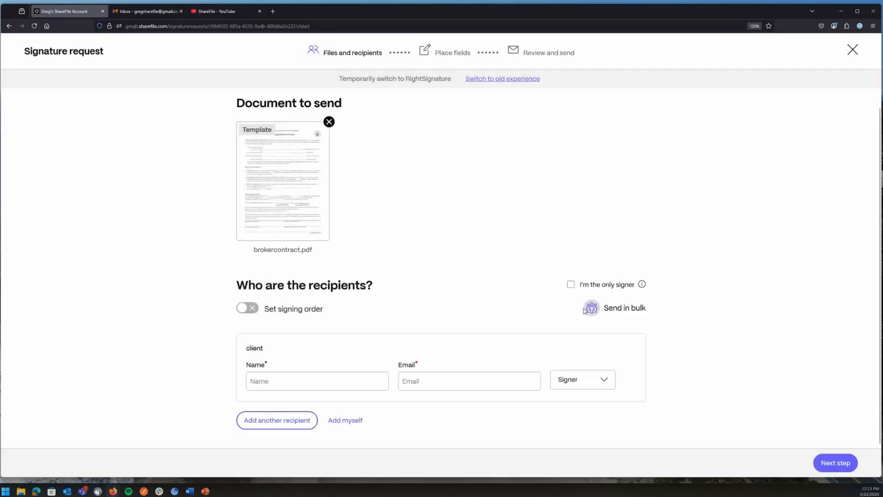
Remove the Brokercontract template and re-attach the Commercial Real Estate License from the computer.
click(330, 122)
click(441, 242)
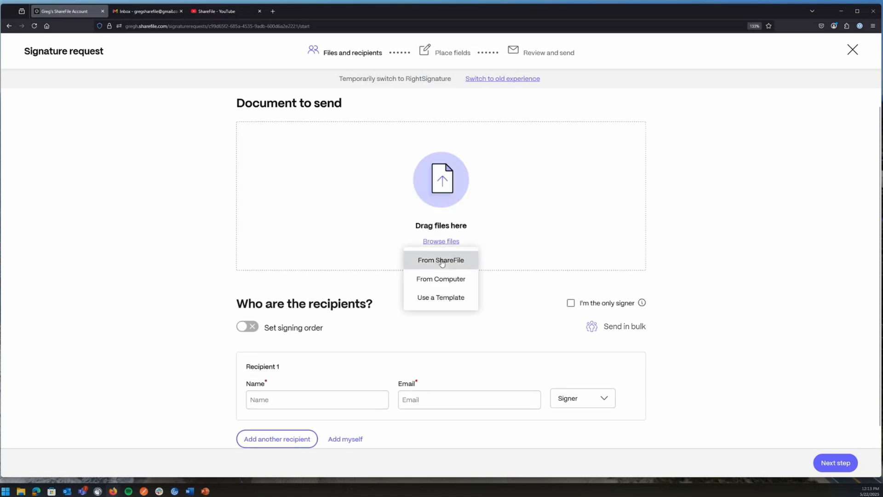
click(440, 279)
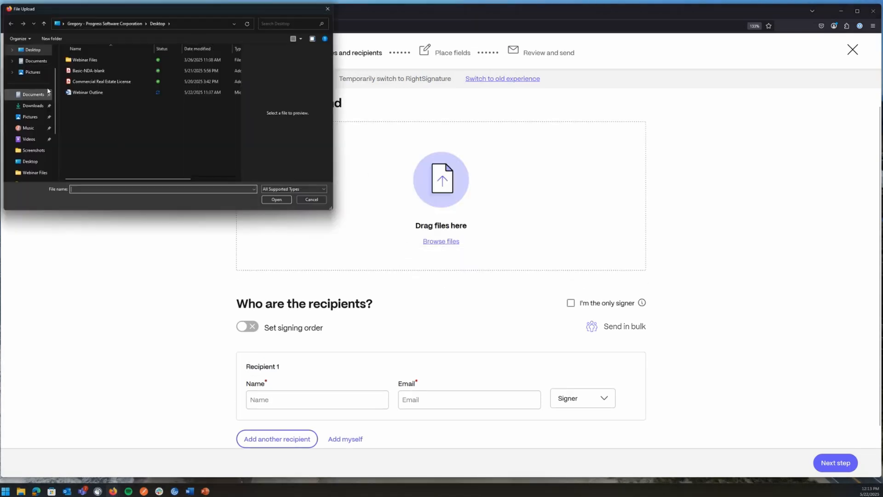
click(74, 81)
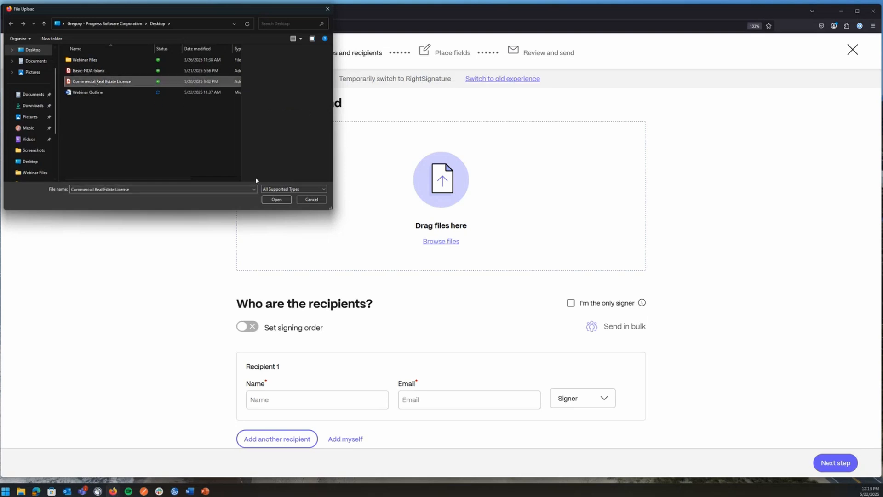
click(275, 199)
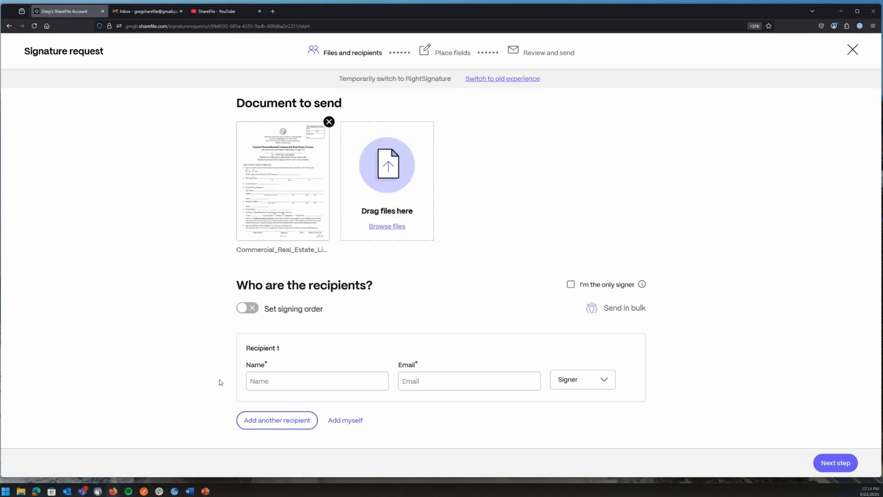
Enter Recipient 1's full name and e-mail address, keeping the Signer role.
click(290, 381)
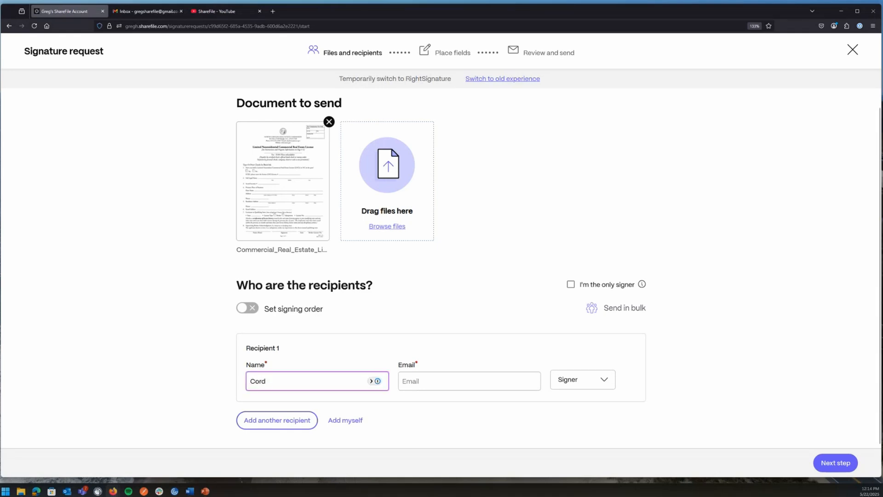
key(Tab)
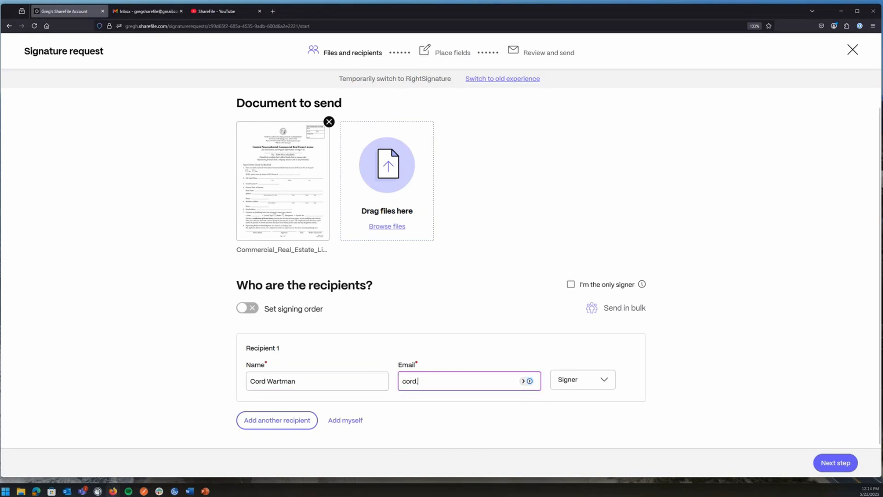
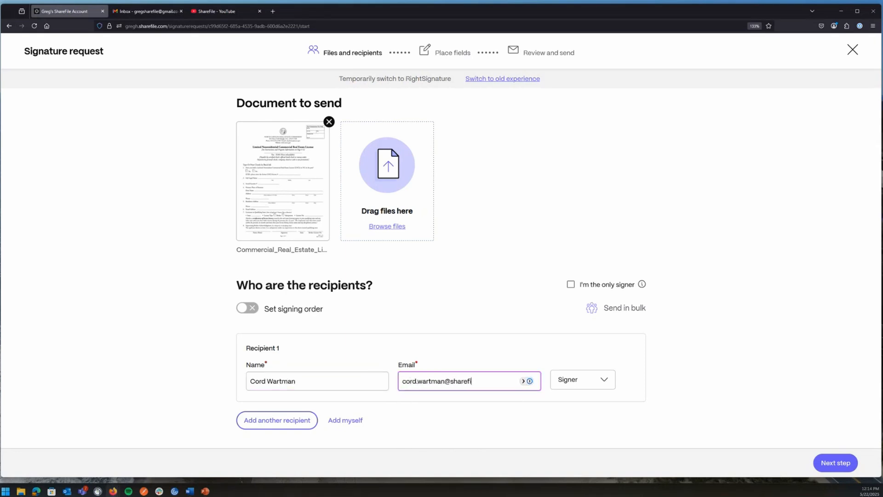
click(580, 384)
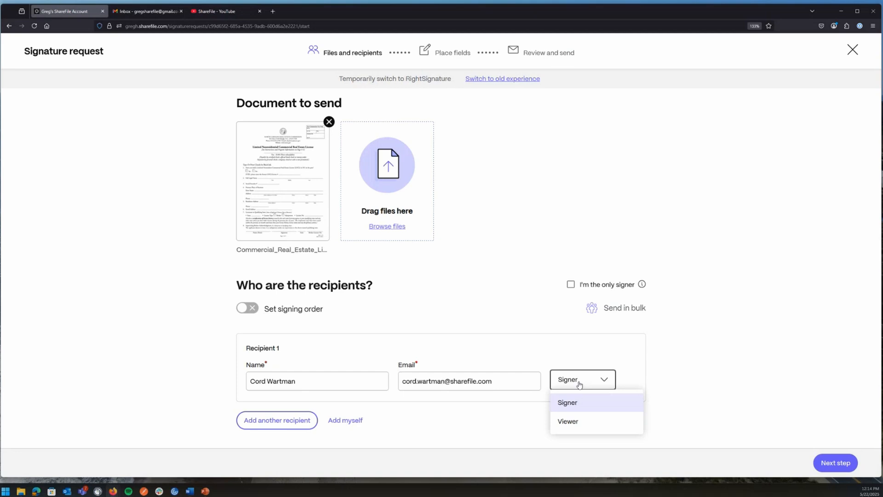
click(570, 403)
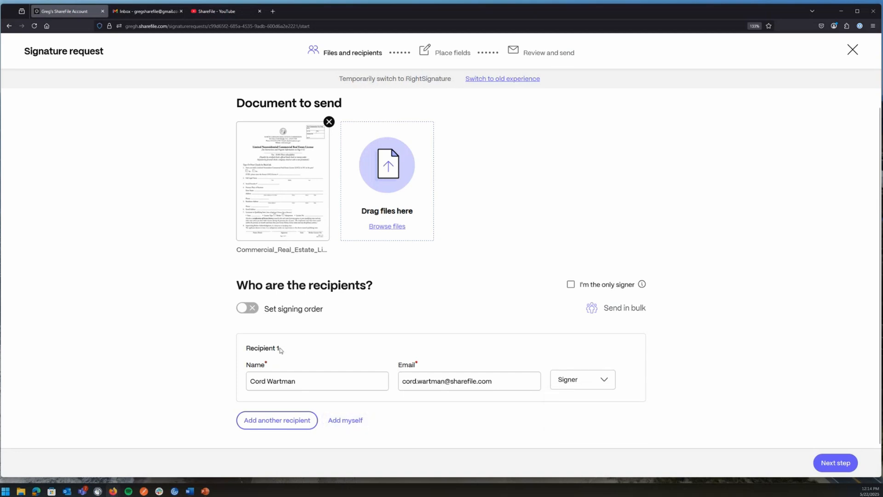
Add a second recipient by picking the Outside Vendor contact from the suggestions.
click(278, 425)
click(291, 385)
text(Greg)
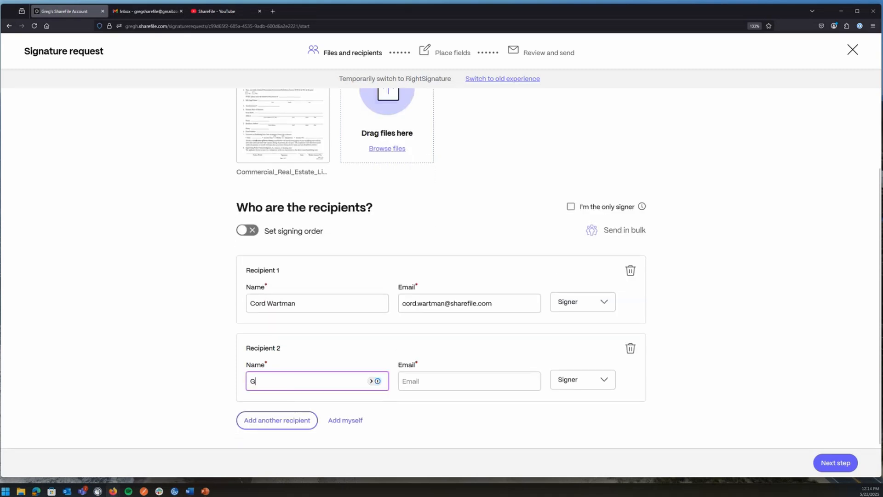
key(BackSpace)
key(BackSpace)
key(BackSpace)
key(BackSpace)
text(Out)
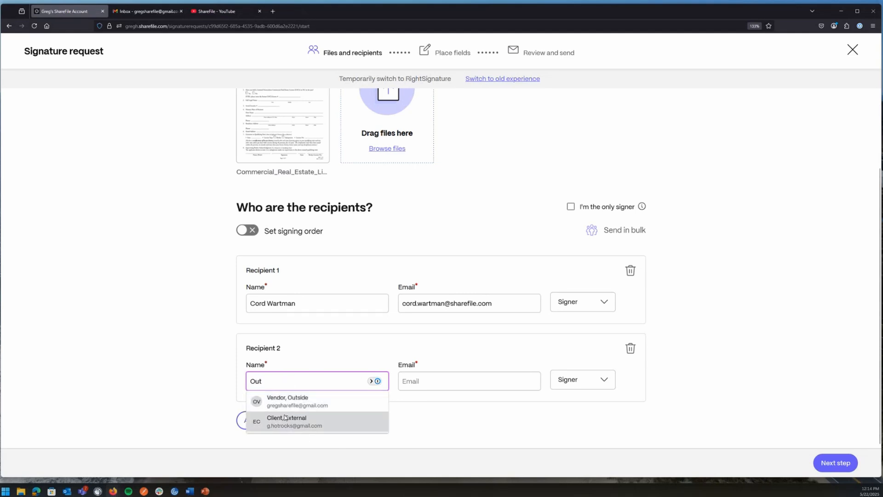
click(294, 401)
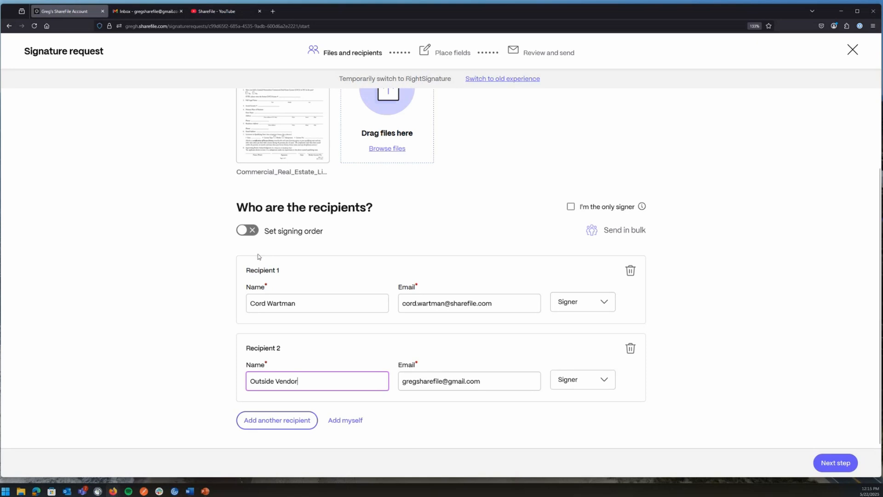
Turn on Set signing order and reorder the two signers with the drag handles.
click(248, 231)
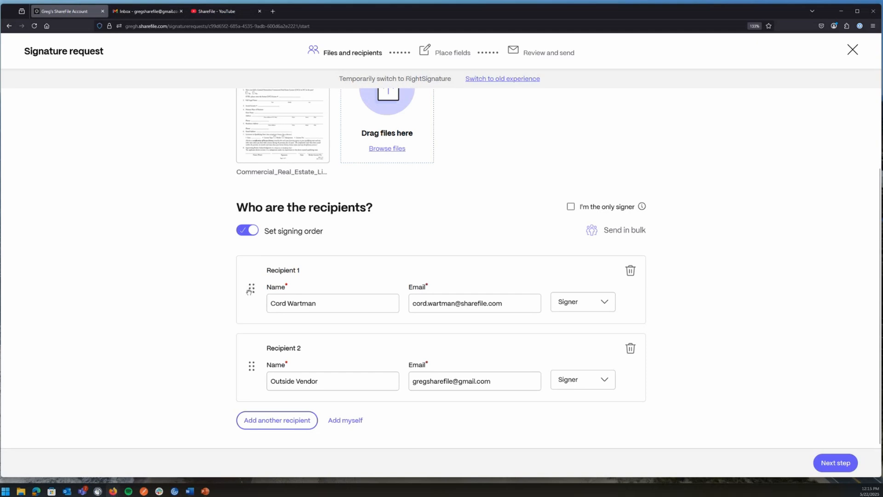
drag(251, 288, 258, 361)
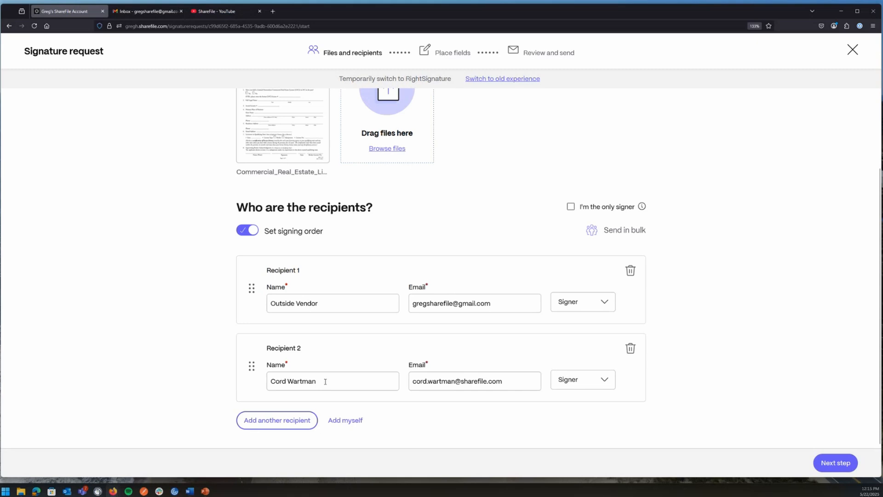
drag(251, 366, 245, 296)
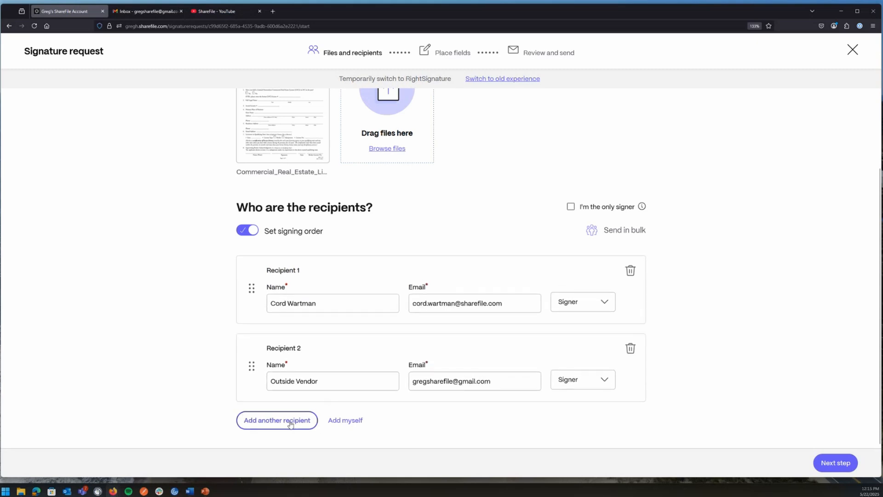
scroll(622, 198, up, 2)
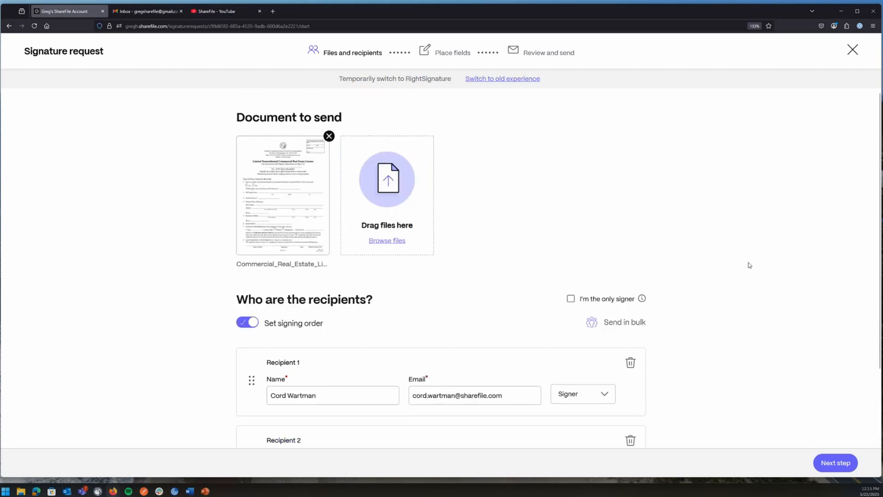
Set Recipient 2 to the 'Vendor, Outside' contact suggestion and continue to the Place fields step.
click(834, 463)
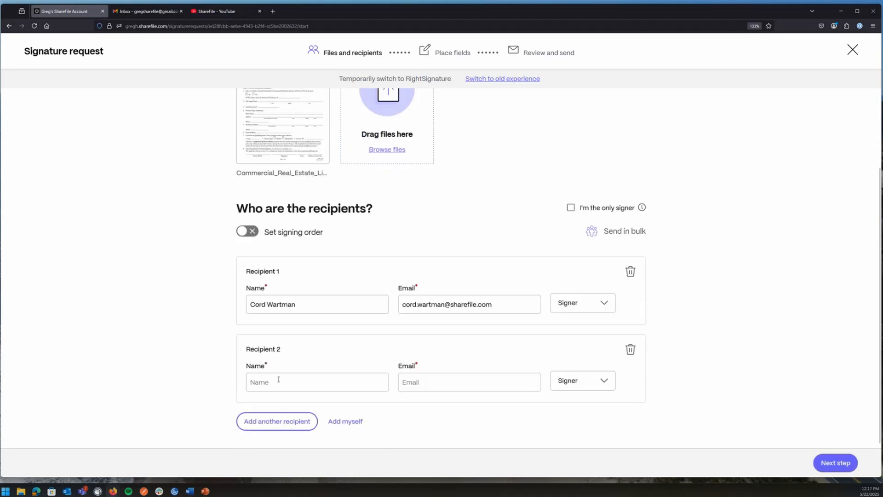
click(267, 383)
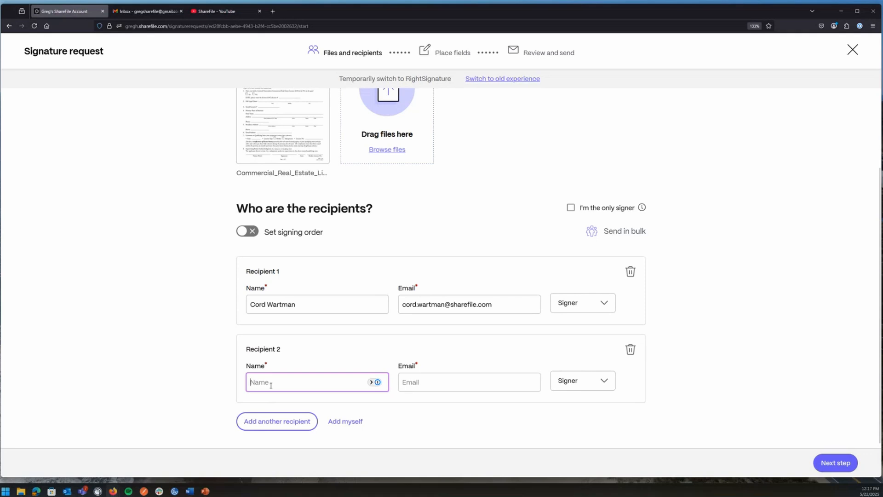
text(Gre)
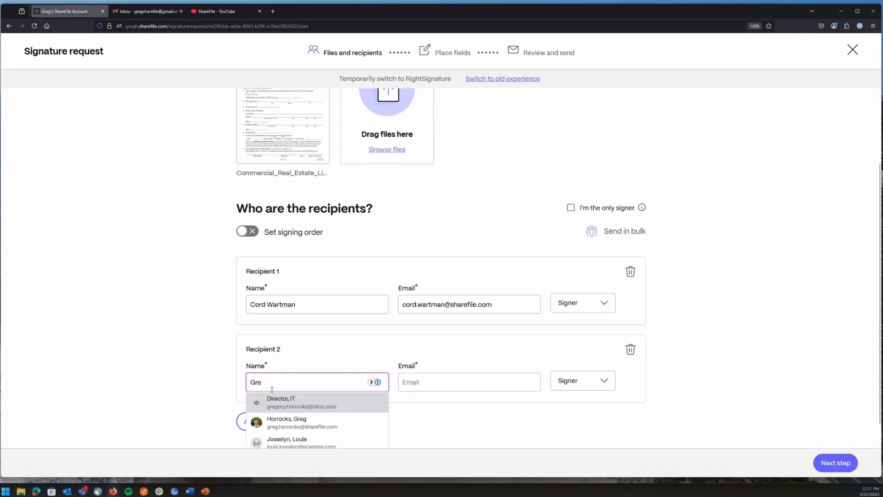
key(ctrl+a)
text(Out)
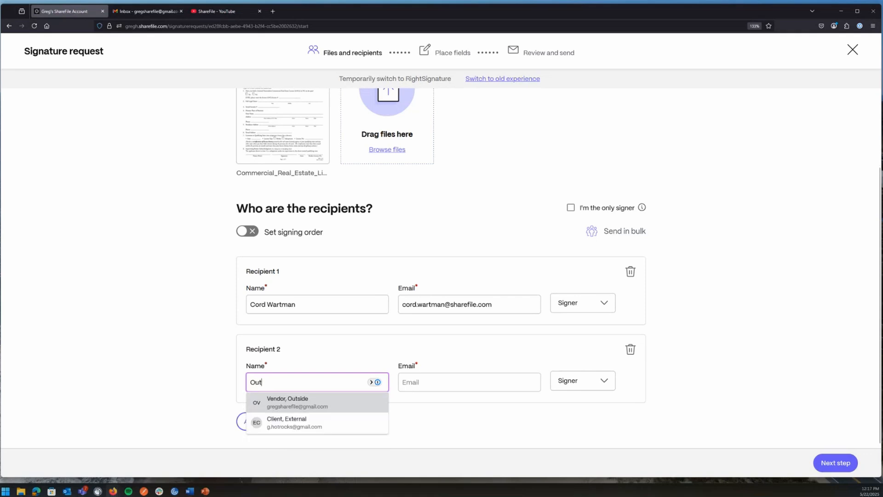
click(307, 405)
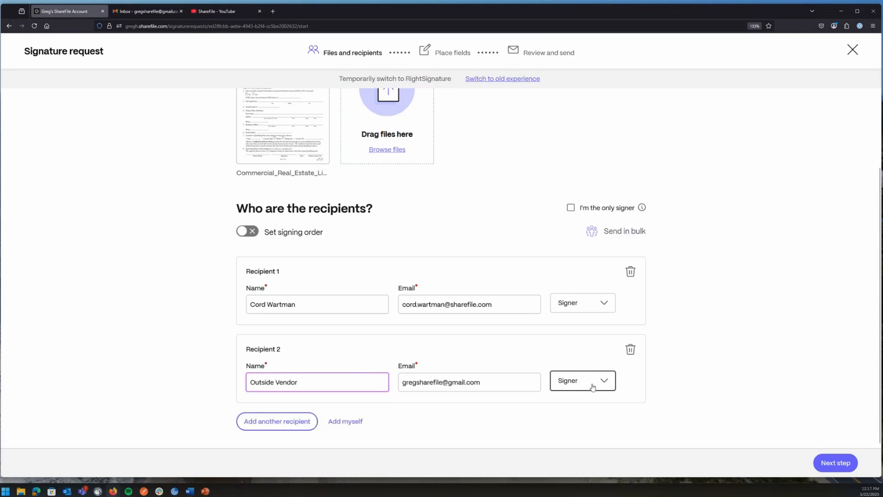
click(838, 462)
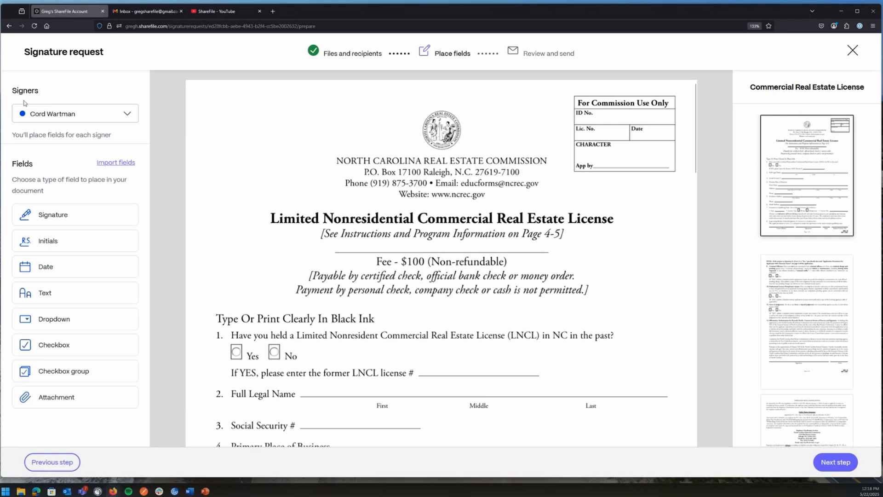
click(126, 115)
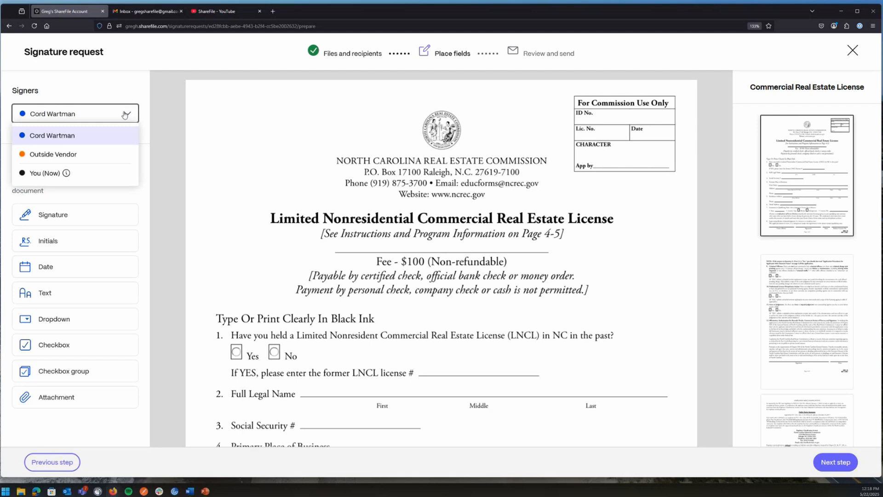
click(48, 174)
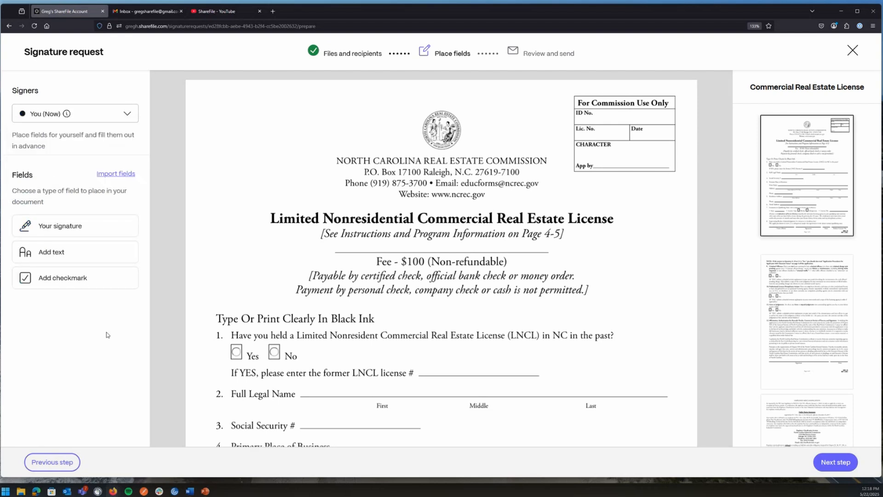
click(85, 115)
click(58, 139)
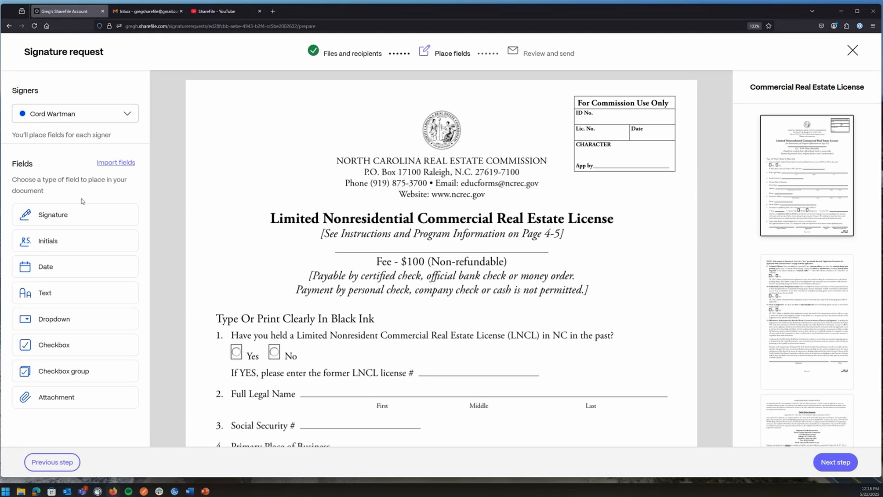
Place a checkbox group with one box on question 1's Yes and one on No.
scroll(263, 348, down, 1)
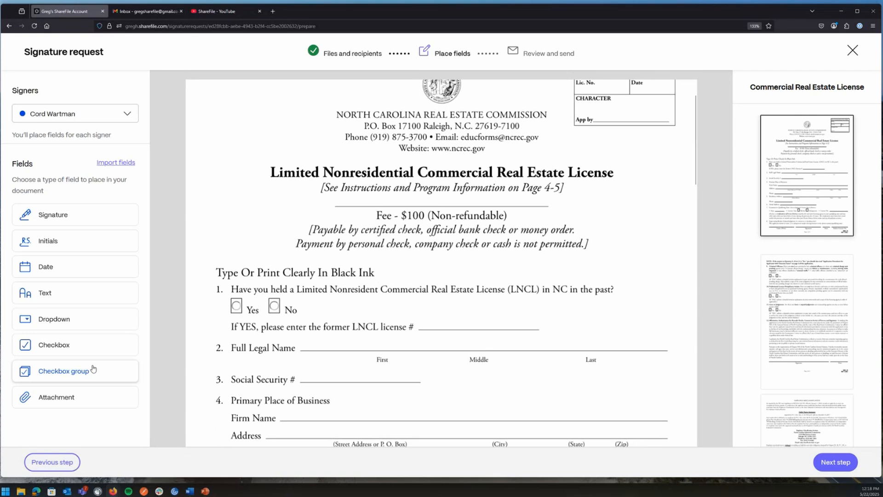
click(53, 374)
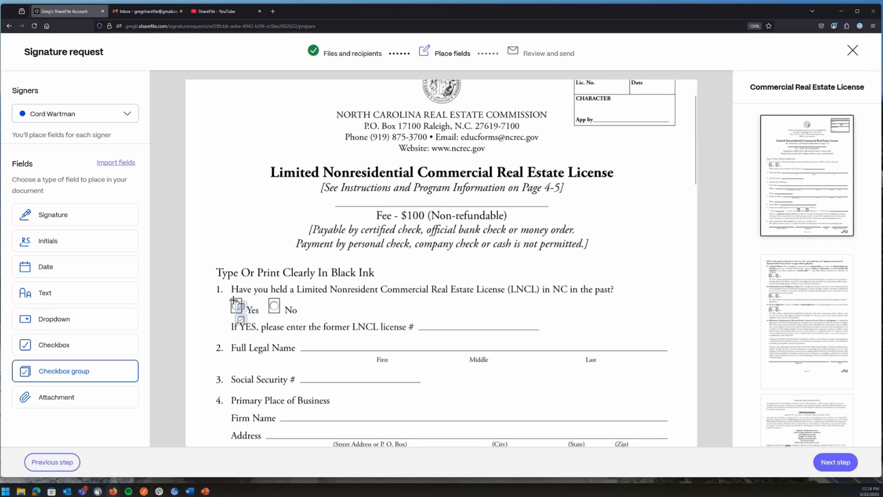
click(229, 299)
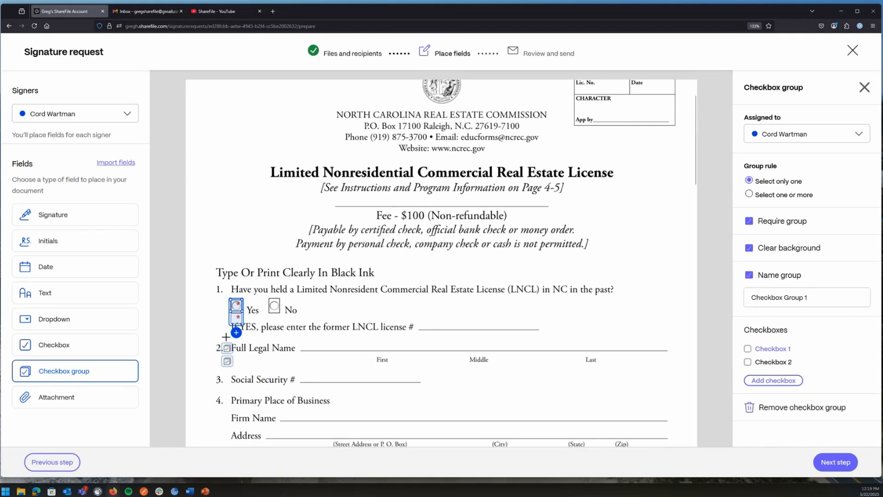
drag(236, 318, 275, 305)
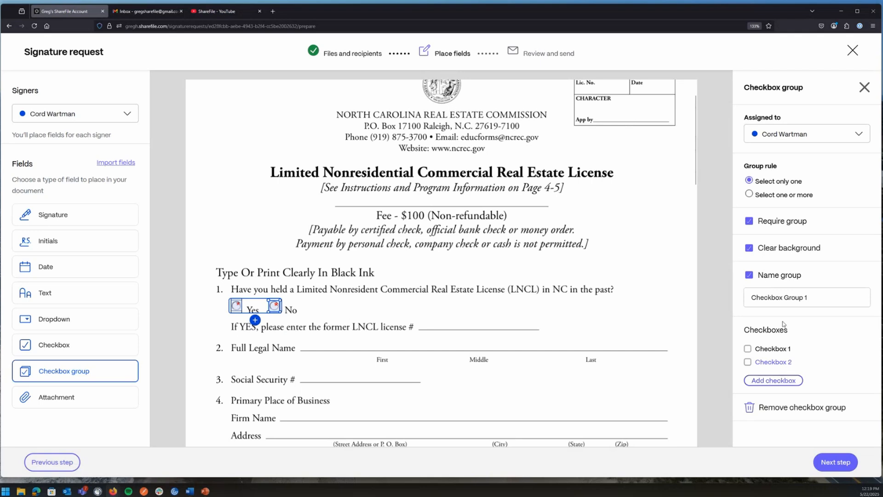
Try extra third and fourth boxes and the clear-background toggle, ending with two boxes and clear background on.
click(783, 382)
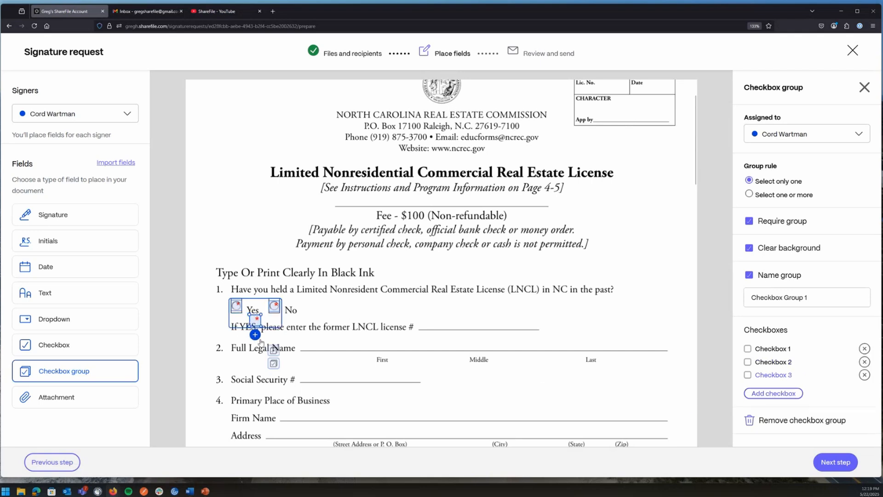
drag(255, 320, 302, 306)
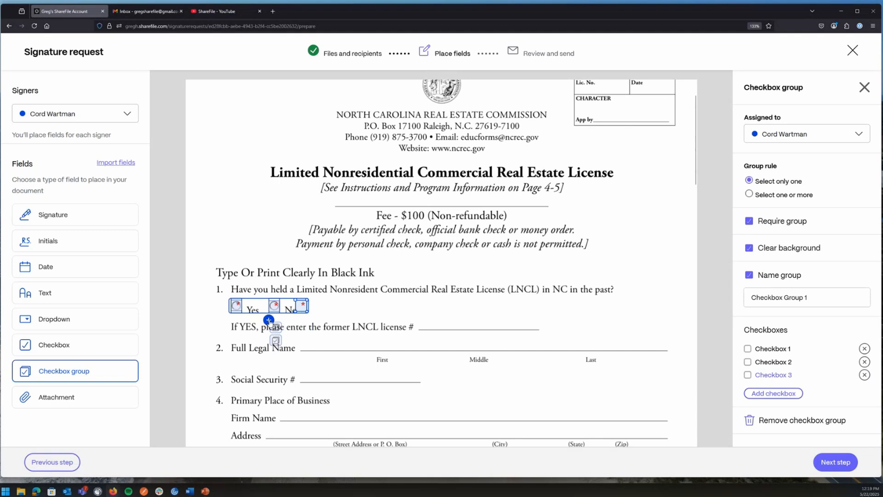
click(774, 393)
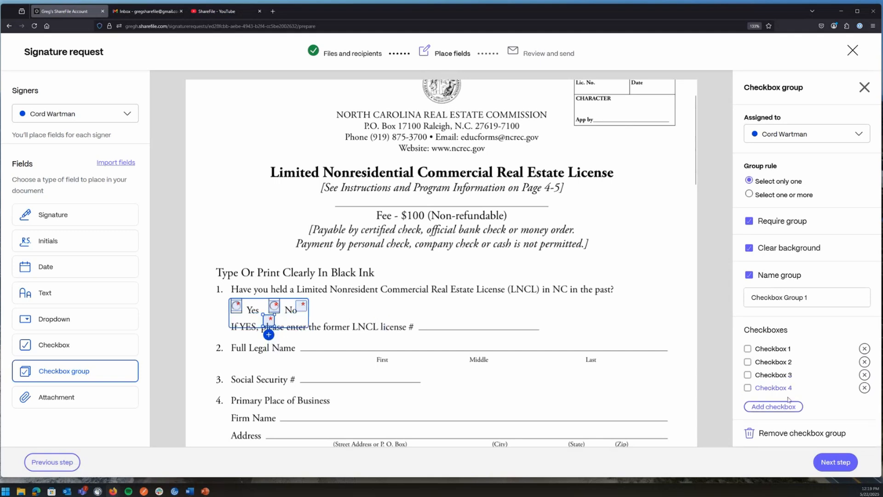
click(865, 387)
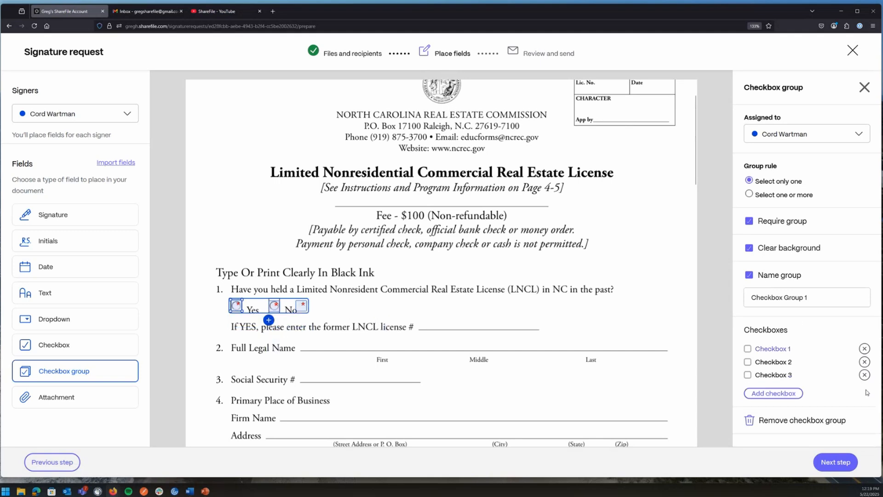
click(865, 375)
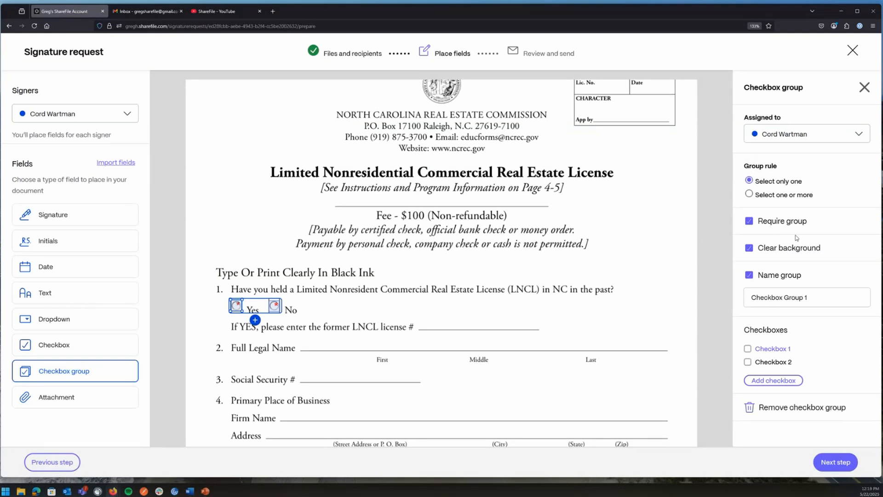
click(749, 248)
click(749, 248)
click(55, 293)
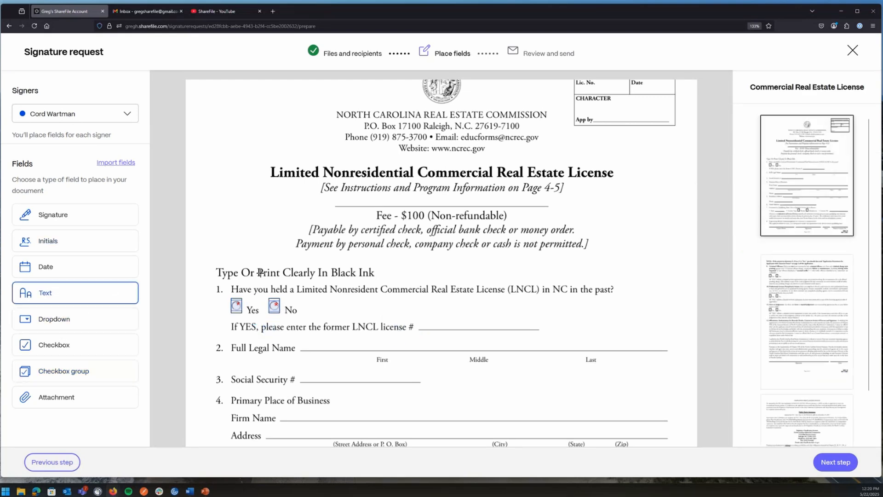
Add a text field on the former license number line with default text 'License Number'.
click(417, 310)
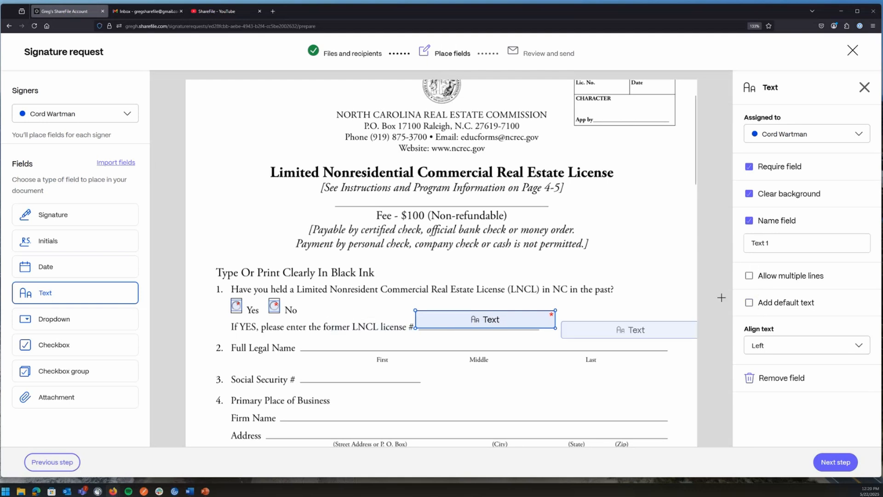
click(749, 302)
click(777, 325)
text(License)
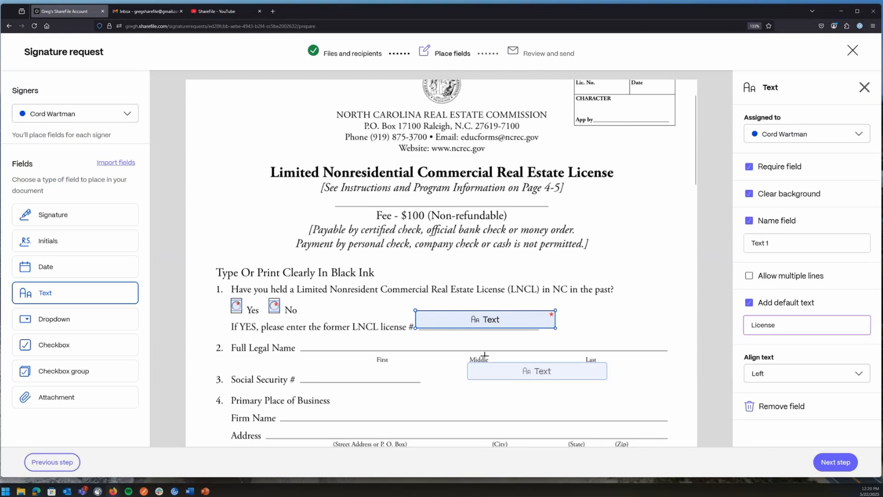
text( Number)
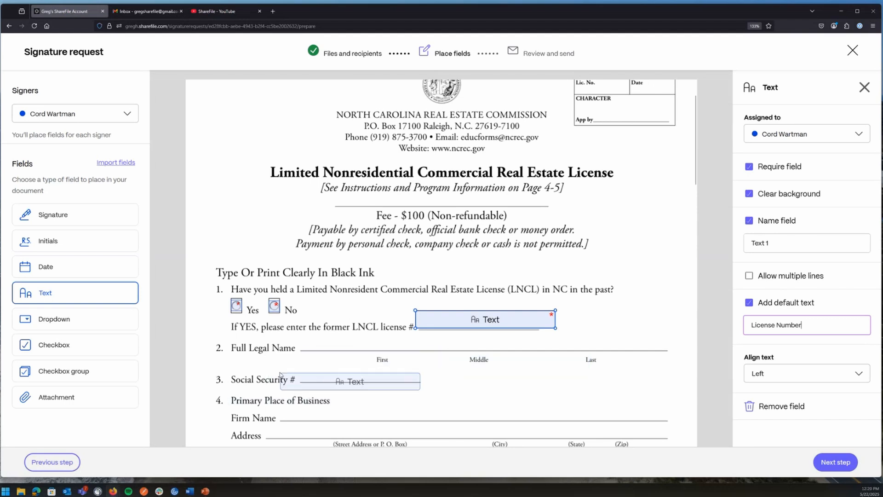
Add text fields on the First, Middle and Last name lines, narrowing the Middle one.
scroll(280, 374, down, 1)
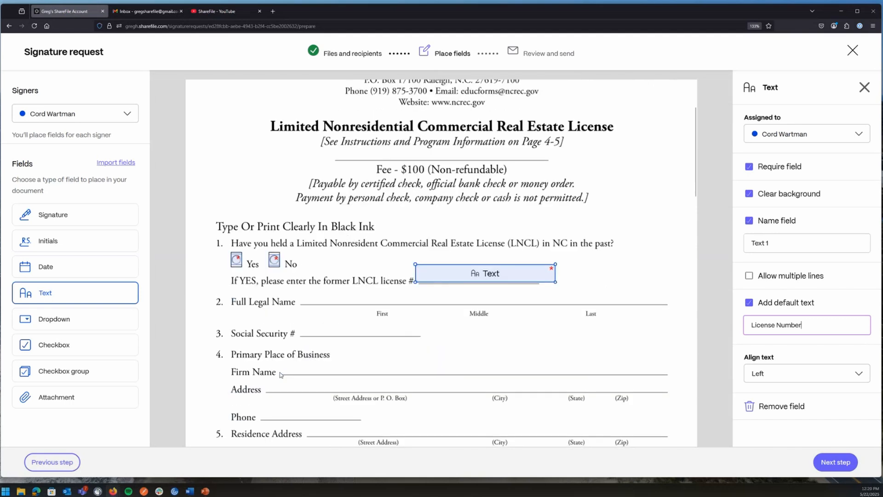
click(298, 284)
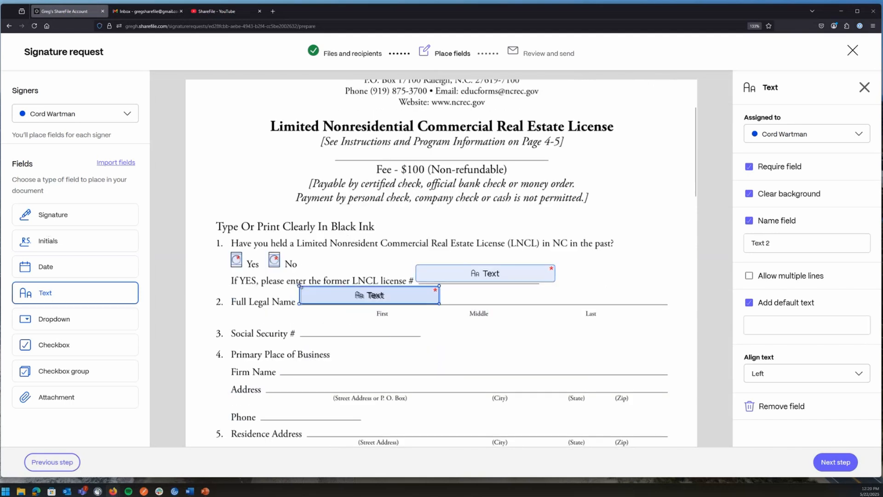
click(439, 286)
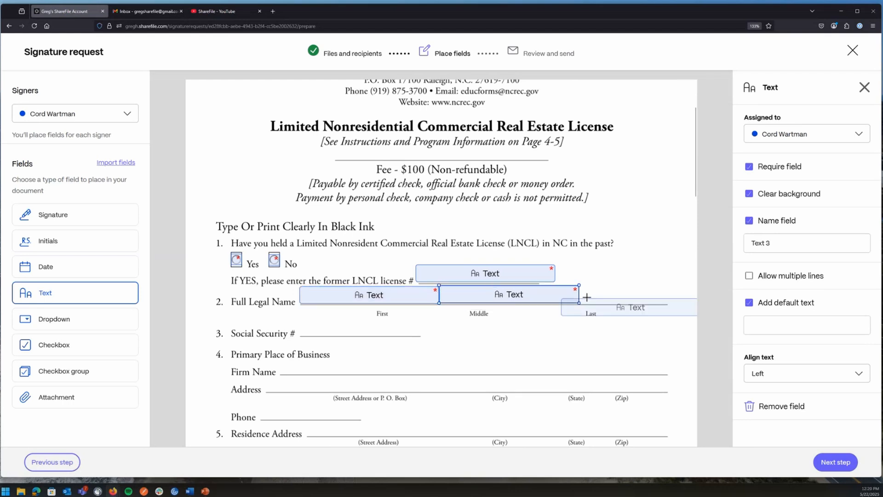
drag(579, 303, 548, 304)
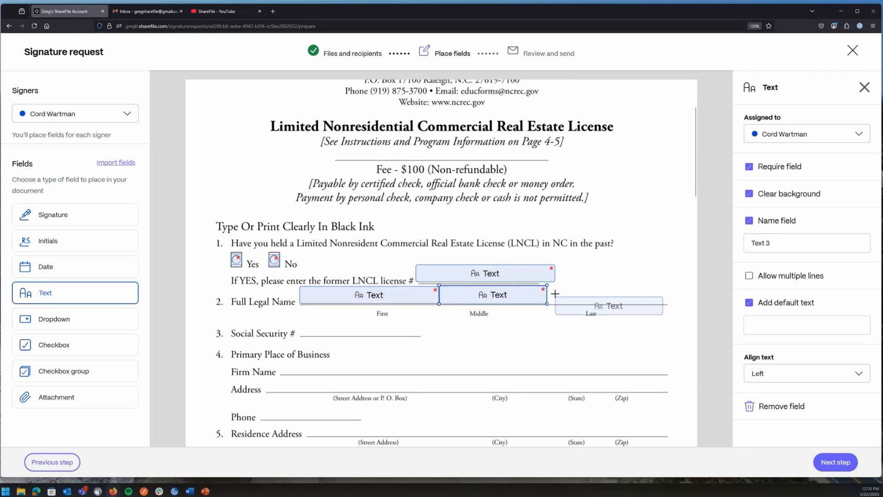
click(547, 286)
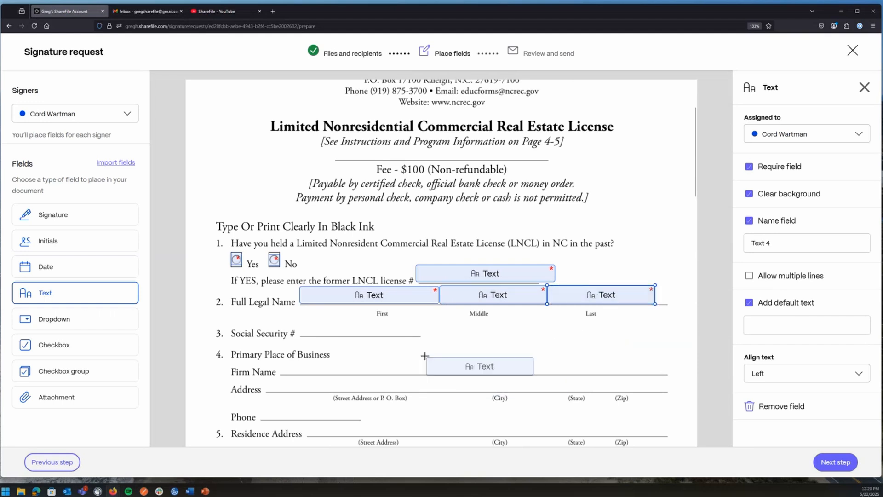
scroll(426, 357, down, 7)
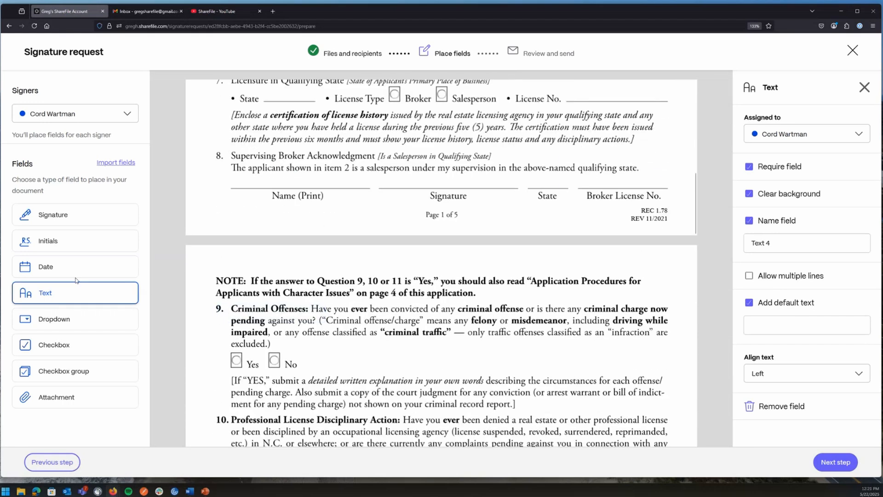
Place an Initials field at the top of page 2 and a Signature field above the Signature line.
click(51, 240)
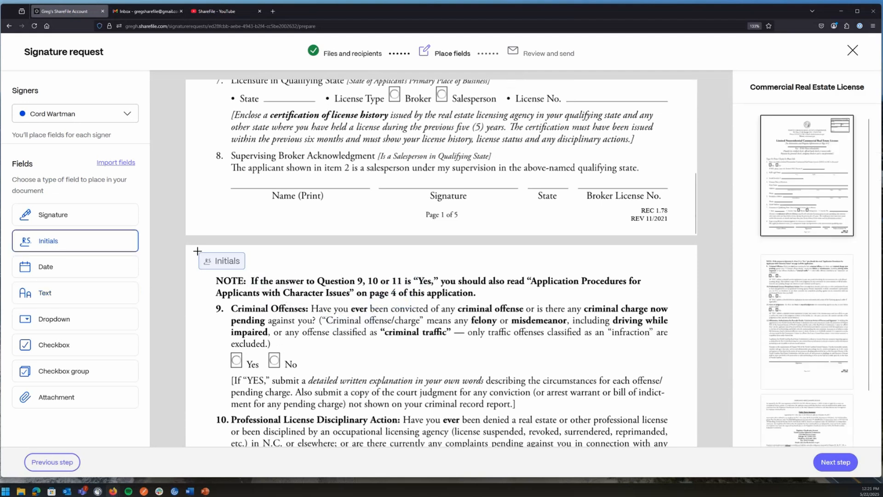
click(200, 253)
scroll(401, 328, down, 10)
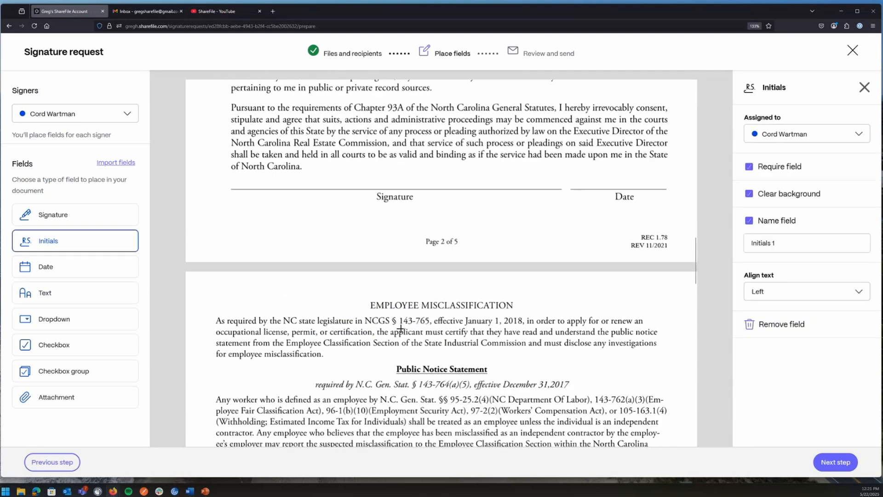
scroll(401, 328, down, 2)
scroll(368, 276, up, 4)
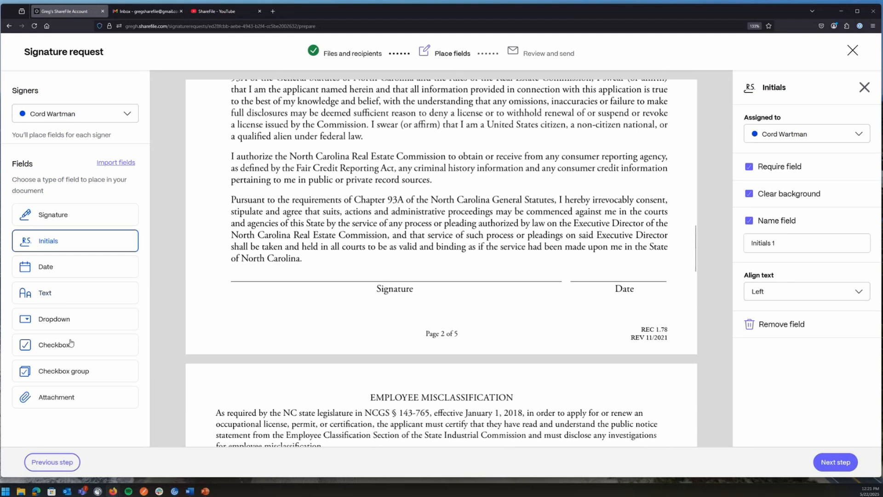
click(50, 214)
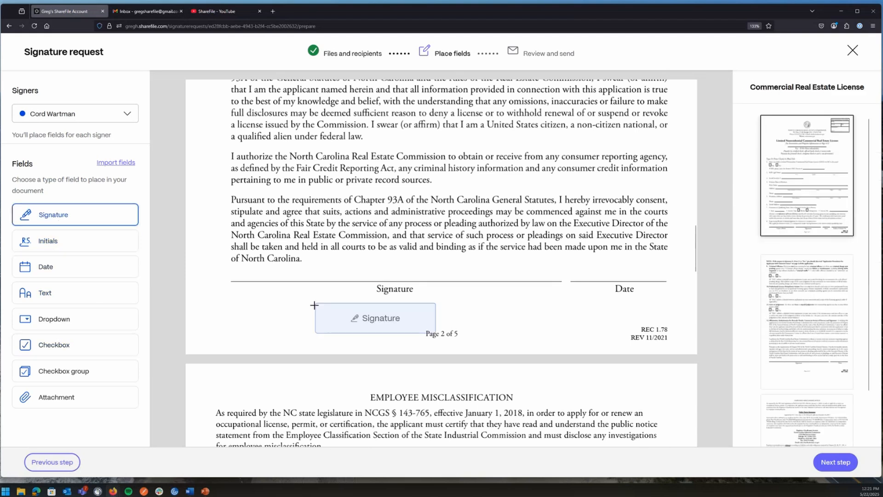
click(314, 251)
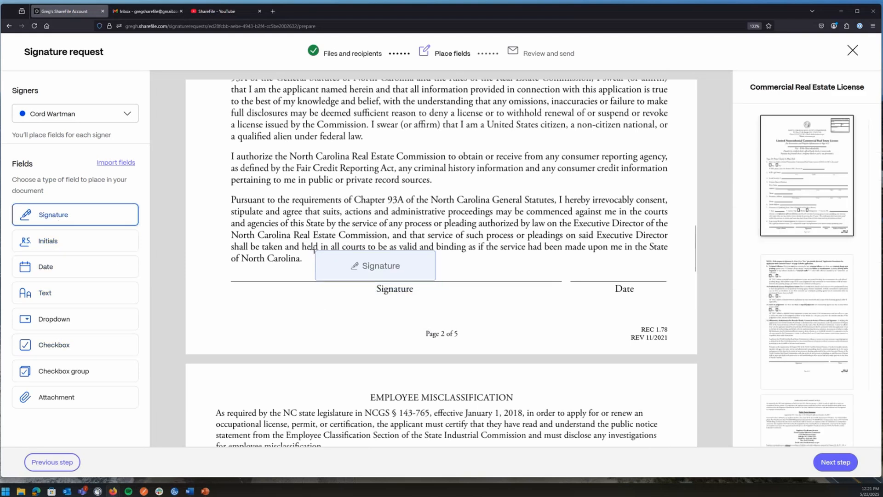
Put a Date field on the Date line, set to auto-fill the date signed.
click(39, 271)
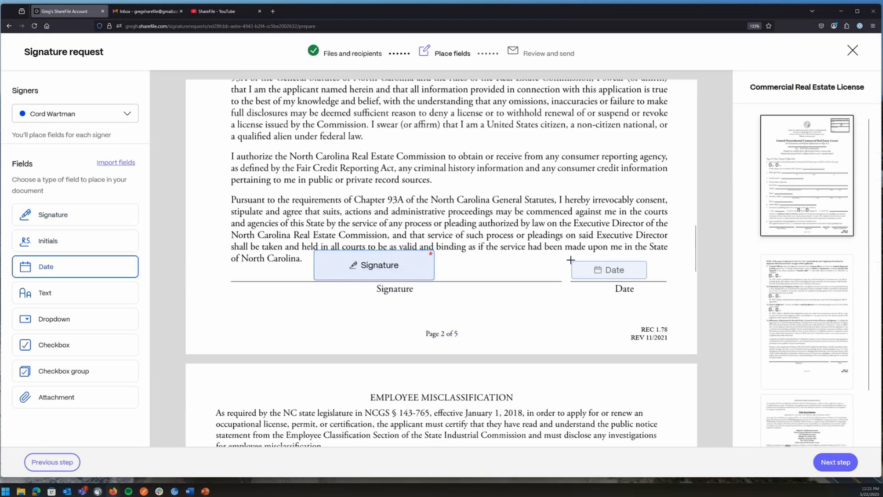
click(566, 260)
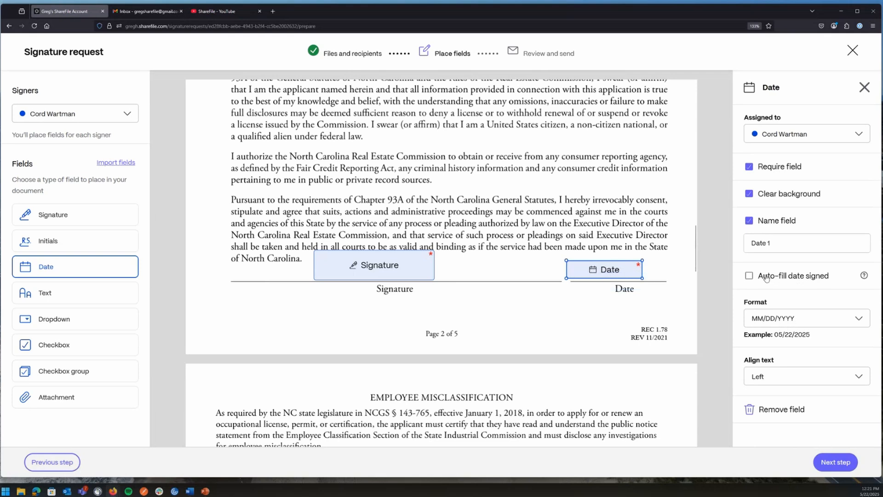
click(748, 276)
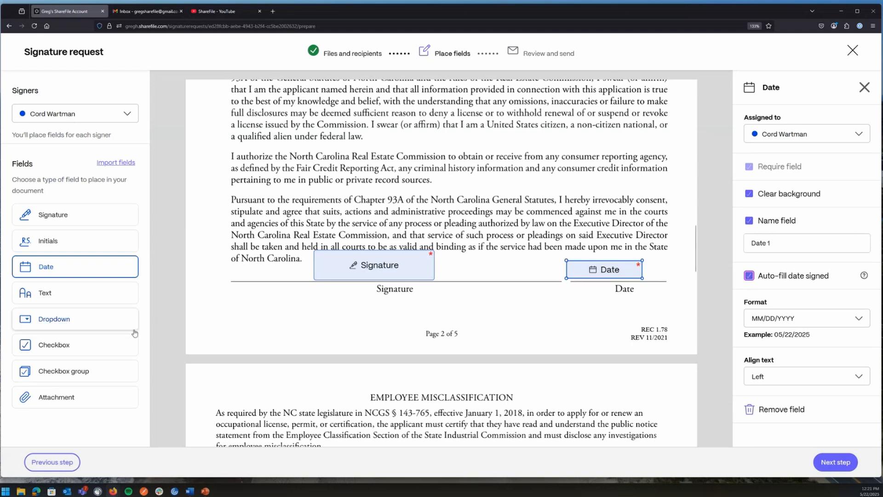
scroll(476, 317, up, 1)
scroll(475, 317, up, 10)
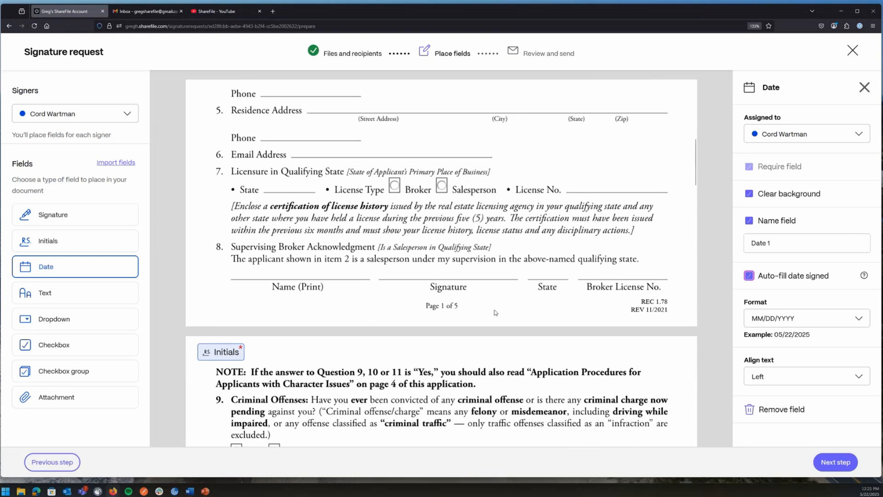
scroll(495, 312, up, 10)
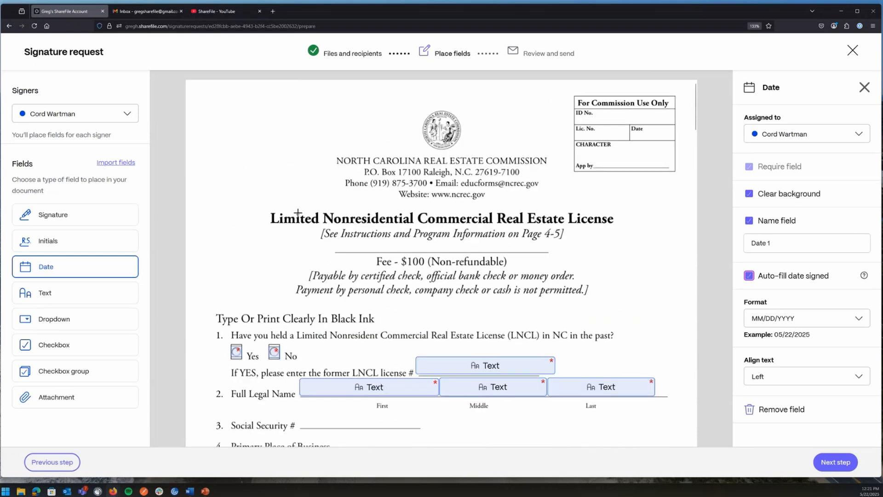
Switch the signer to Outside Vendor and place their Signature field below page 2's Signature line.
click(85, 119)
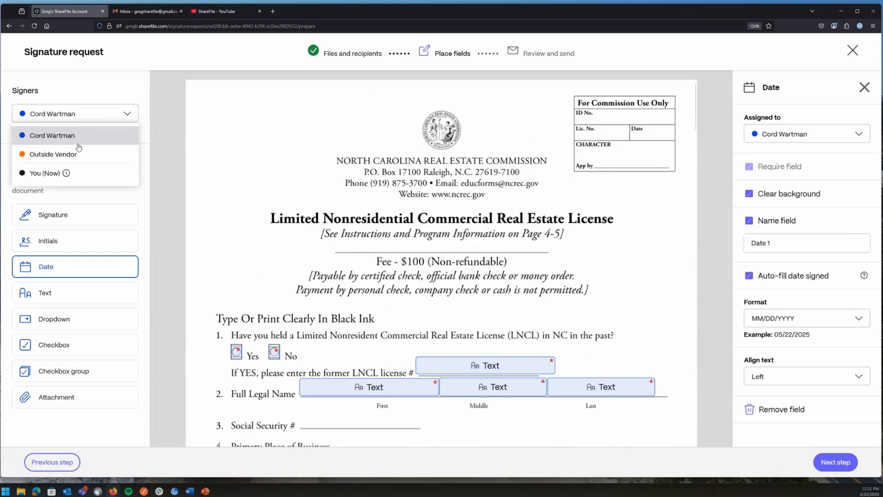
click(57, 154)
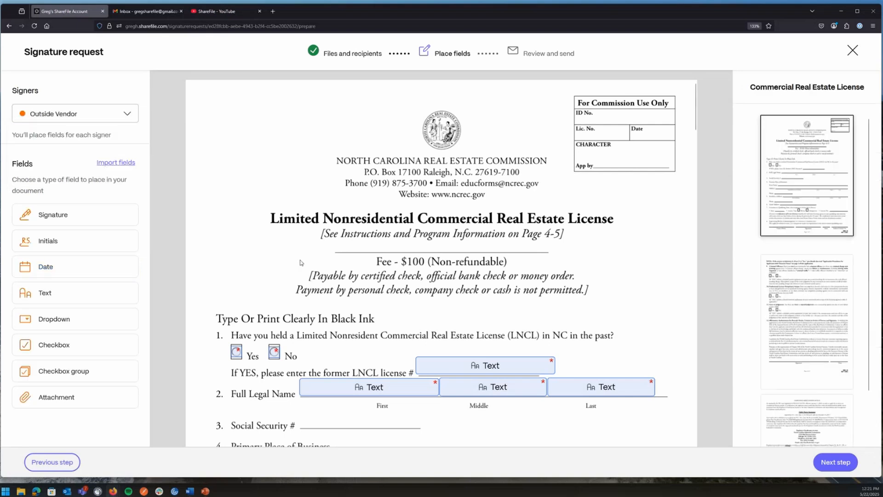
click(51, 214)
scroll(361, 272, down, 1)
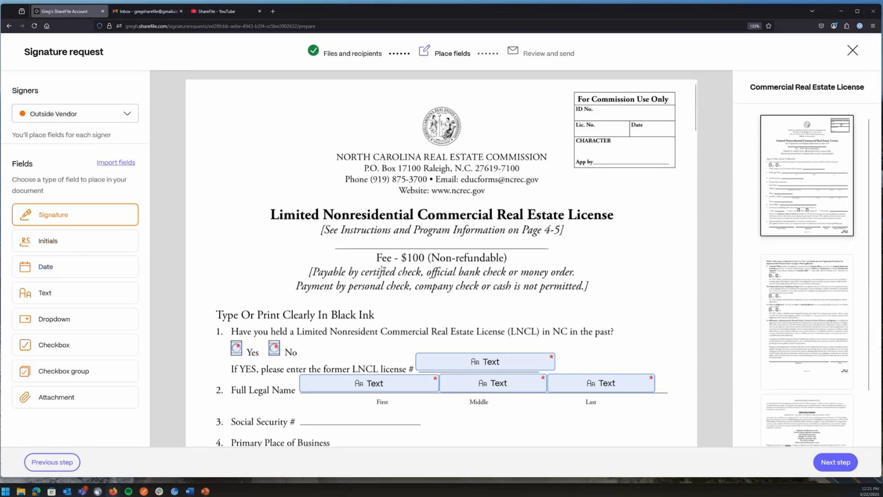
scroll(382, 269, down, 15)
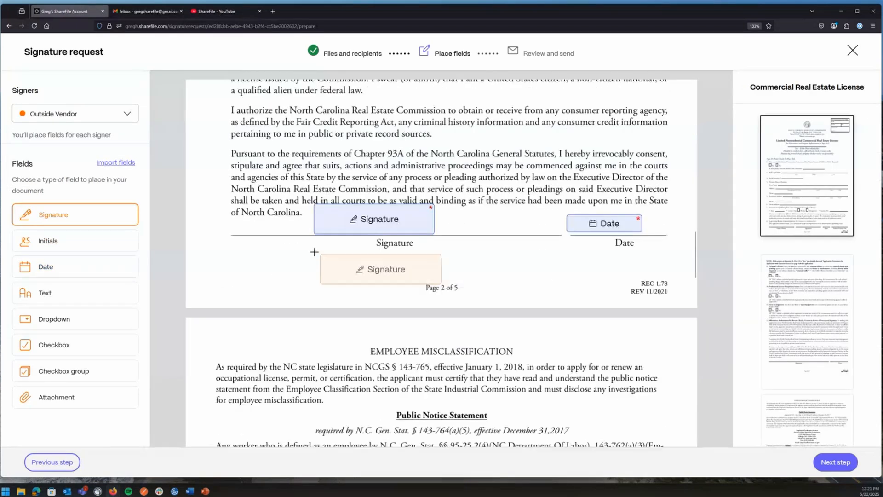
click(314, 252)
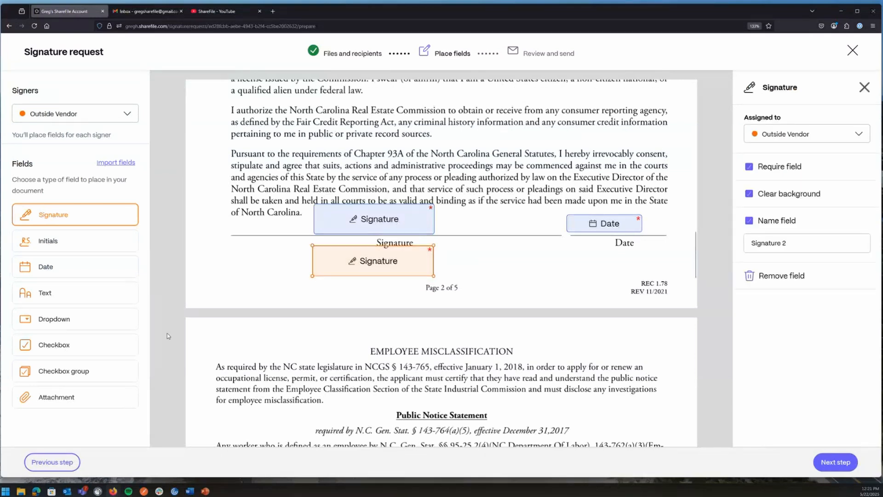
Place the vendor's Date field below the Date line and proceed to Review and send.
click(61, 274)
click(567, 265)
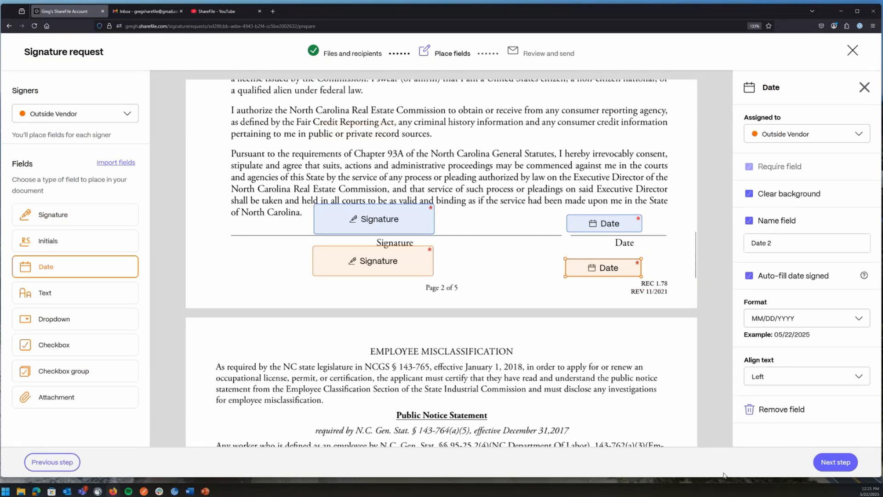
scroll(612, 373, up, 2)
scroll(612, 372, up, 20)
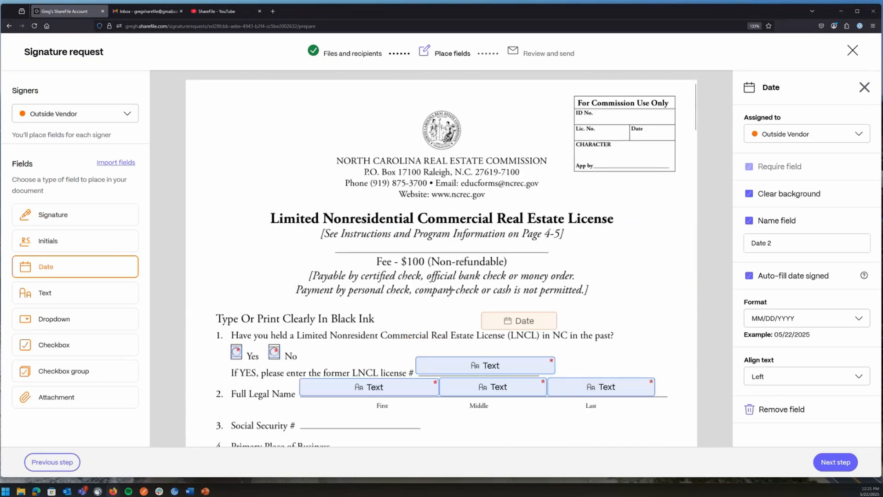
click(836, 462)
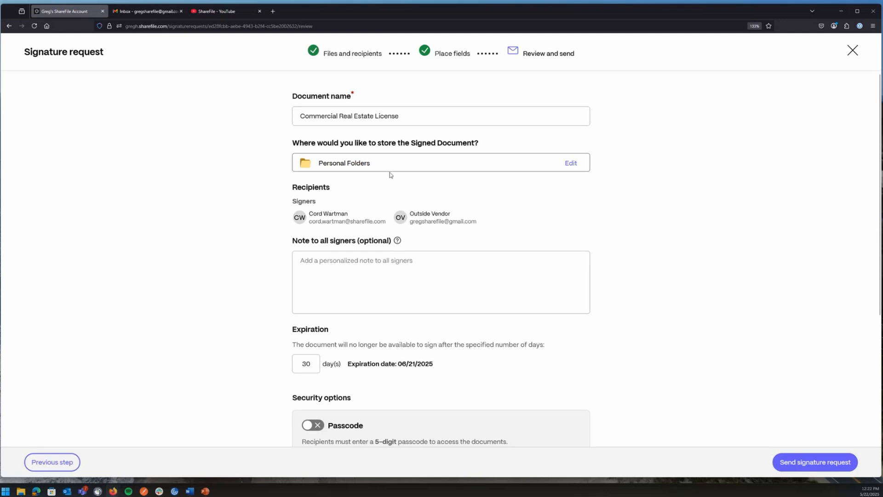
Open the Save the Signed Agreement folder chooser via Edit beside the storage location.
click(572, 164)
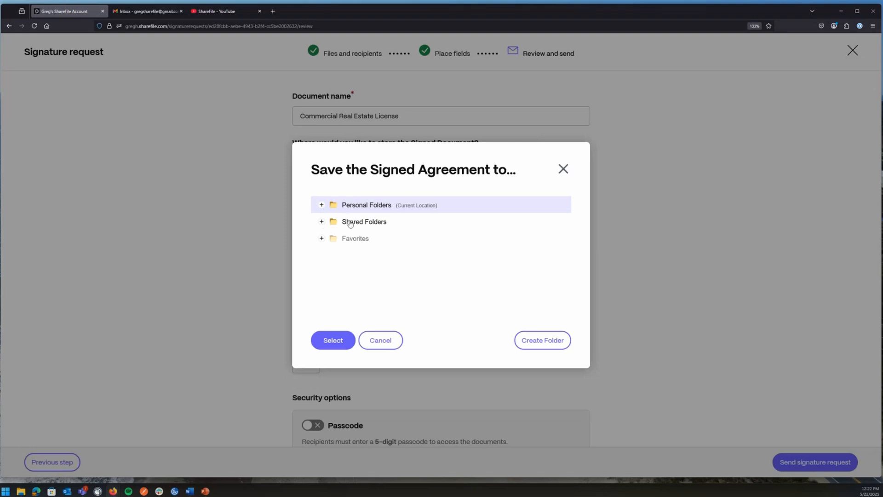
Confirm Personal Folders as the storage location and scroll down to the security options.
click(340, 346)
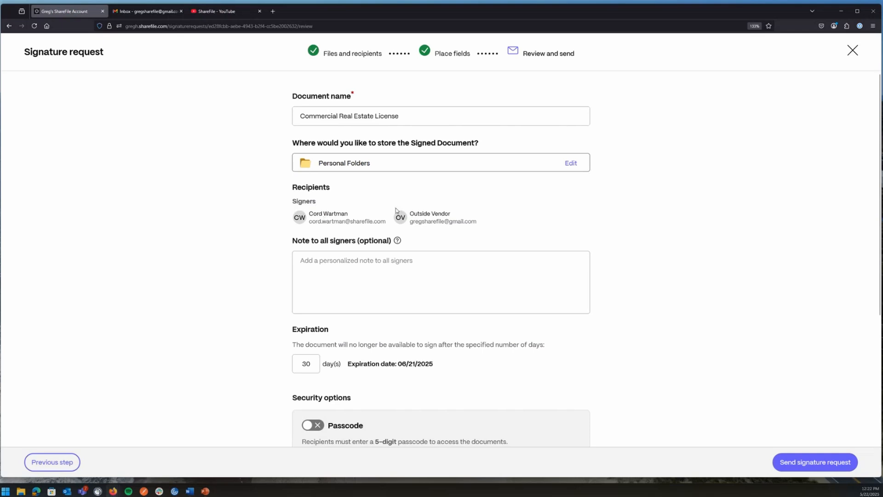
click(299, 297)
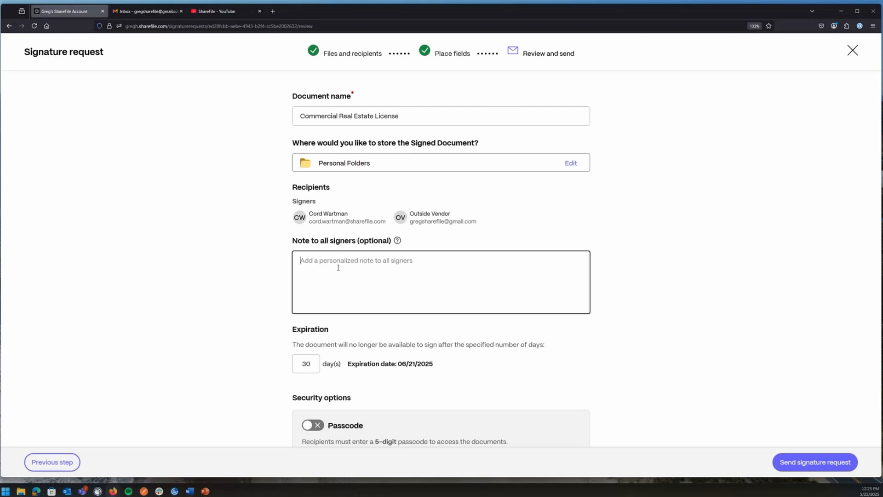
scroll(276, 285, down, 3)
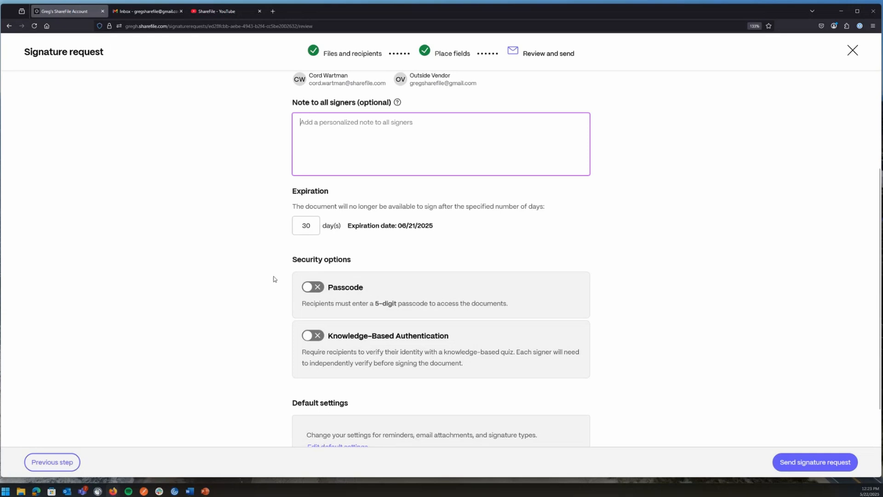
scroll(273, 279, down, 1)
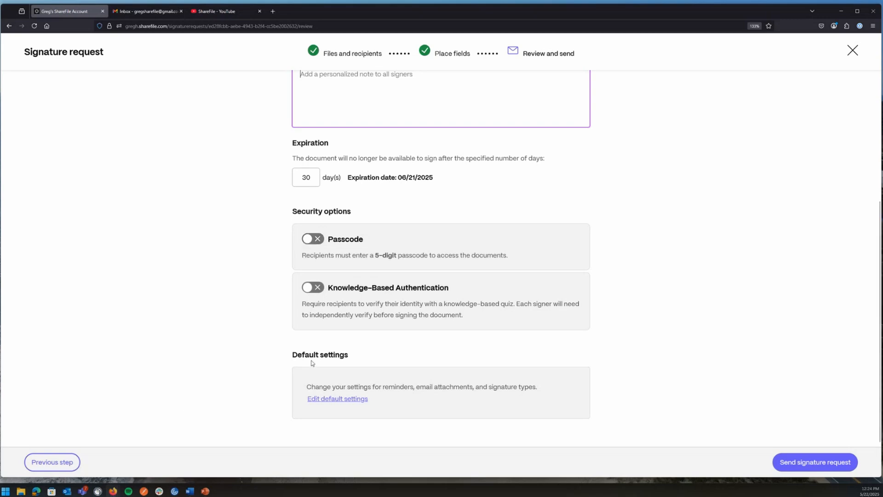
Open Edit default settings and check the automatic reminders dropdown, leaving it at Daily.
click(317, 403)
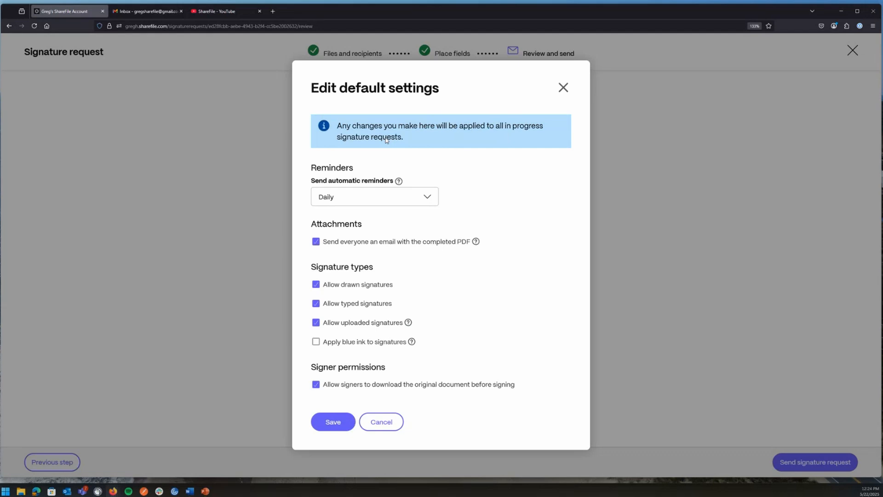
click(359, 202)
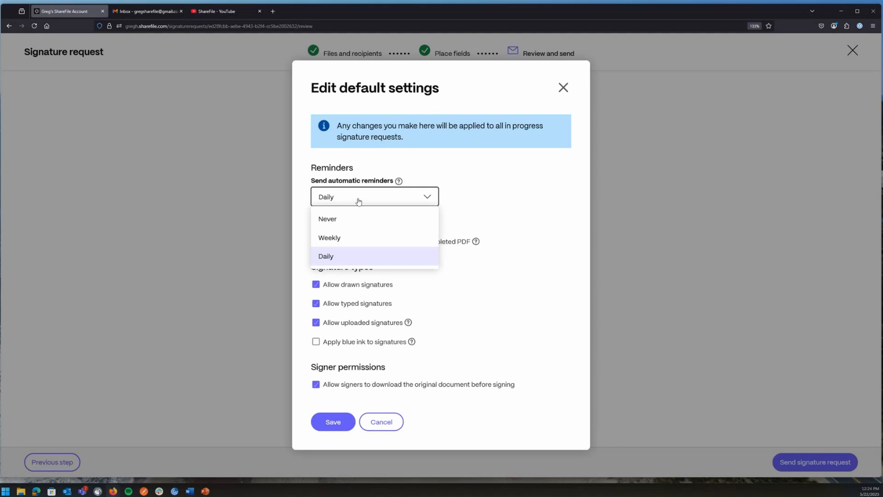
click(500, 189)
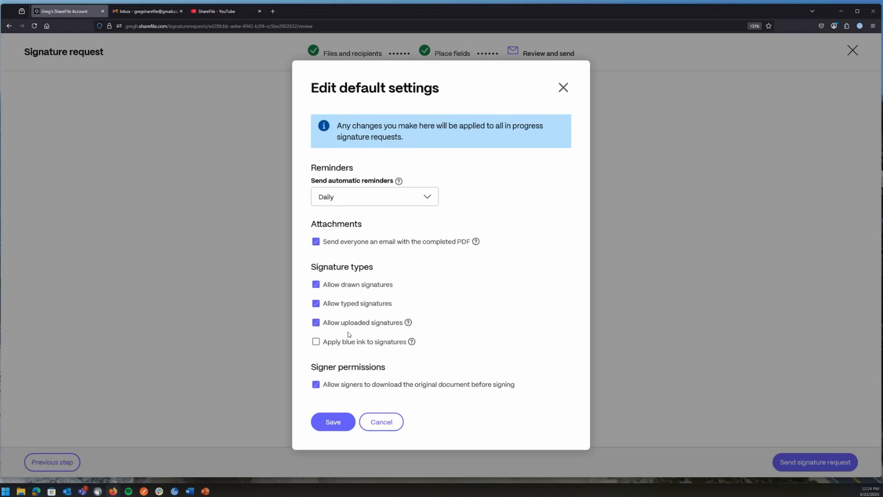
Save the default settings and send the Commercial Real Estate License request to both signers.
mouse_move(412, 342)
click(335, 421)
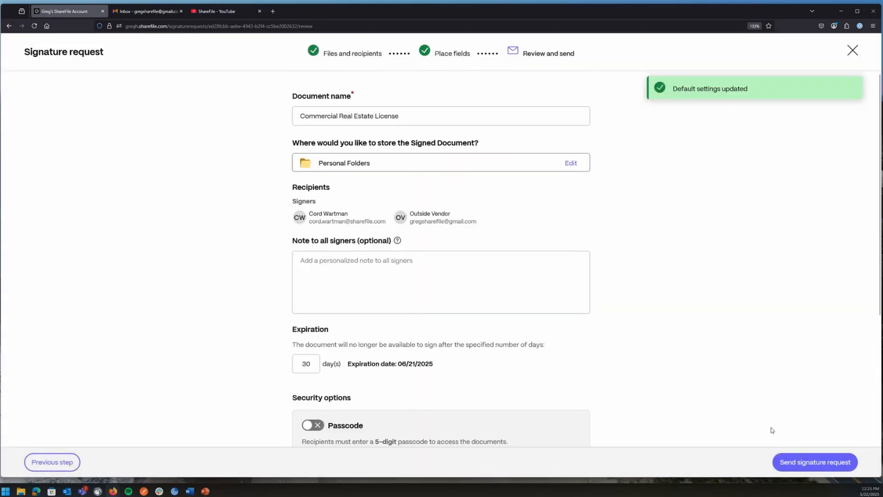
click(802, 467)
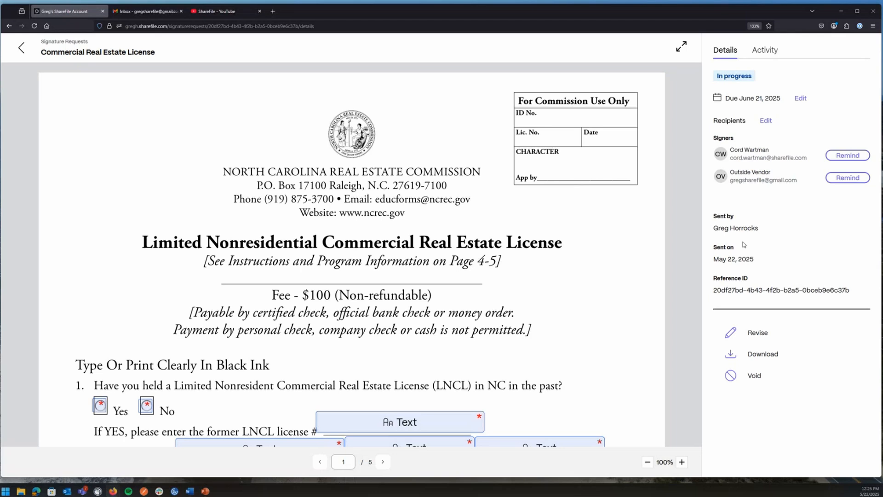
Select the Reference ID, send the first signer a reminder, and view the Activity history.
drag(714, 291, 850, 293)
double_click(848, 292)
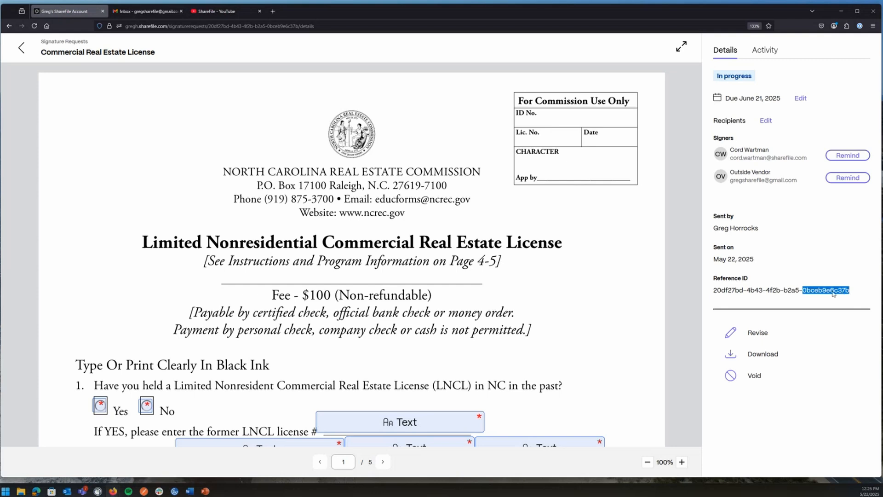
click(834, 293)
drag(850, 292, 716, 294)
click(716, 293)
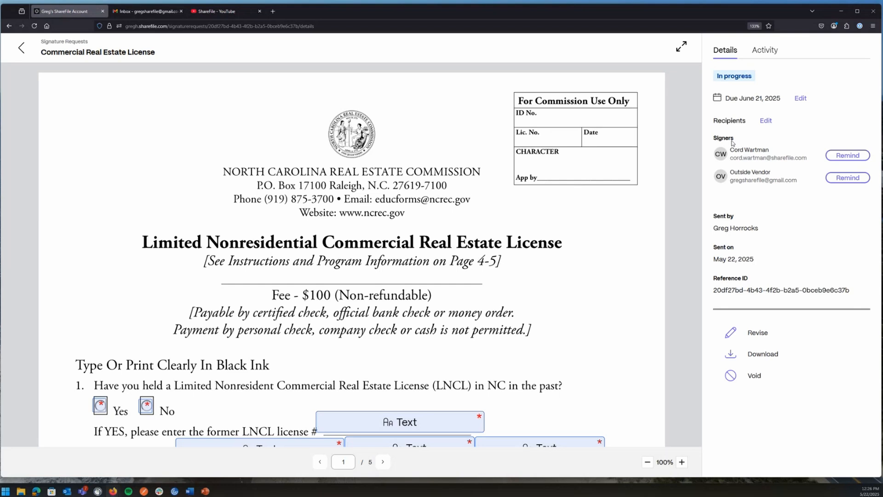
click(852, 157)
click(767, 51)
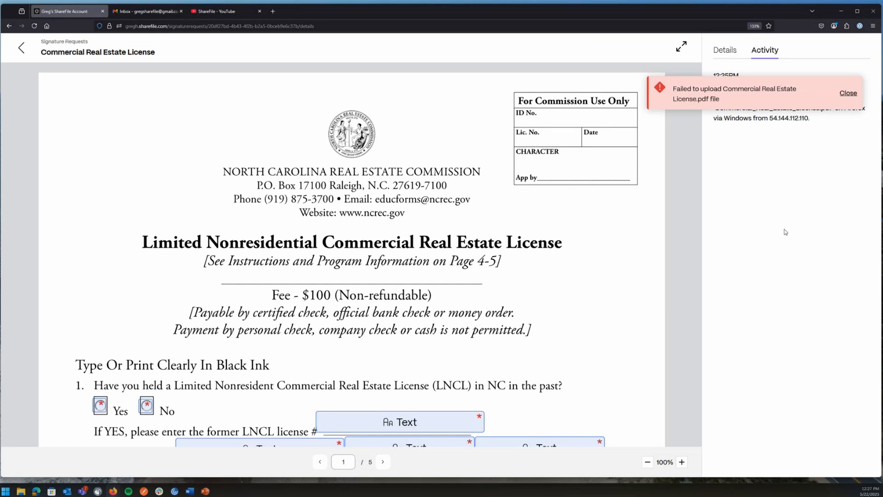
click(21, 48)
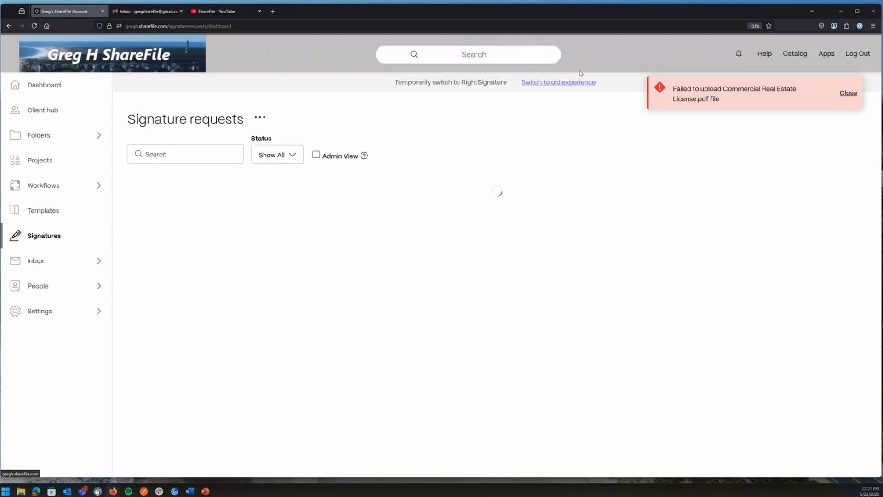
click(849, 93)
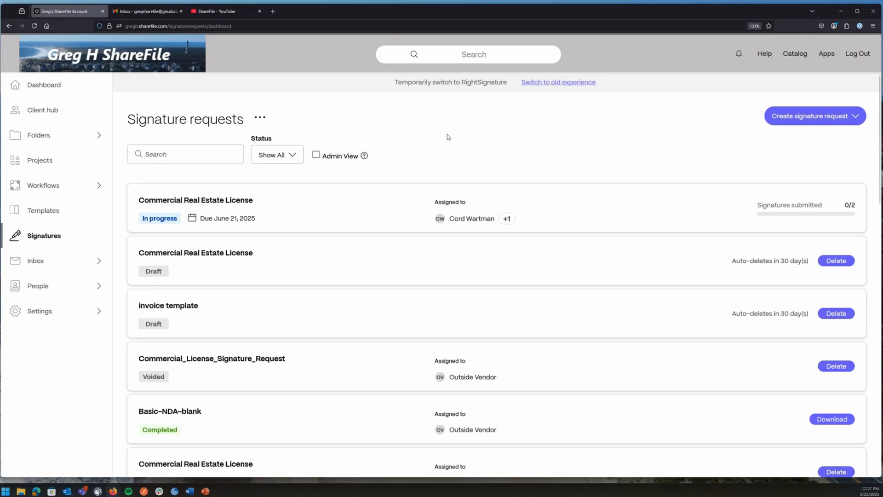
click(316, 154)
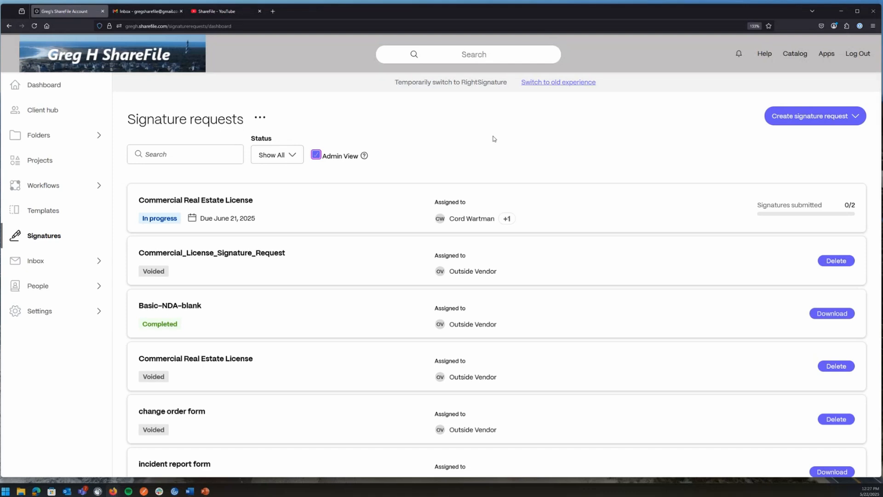
click(270, 156)
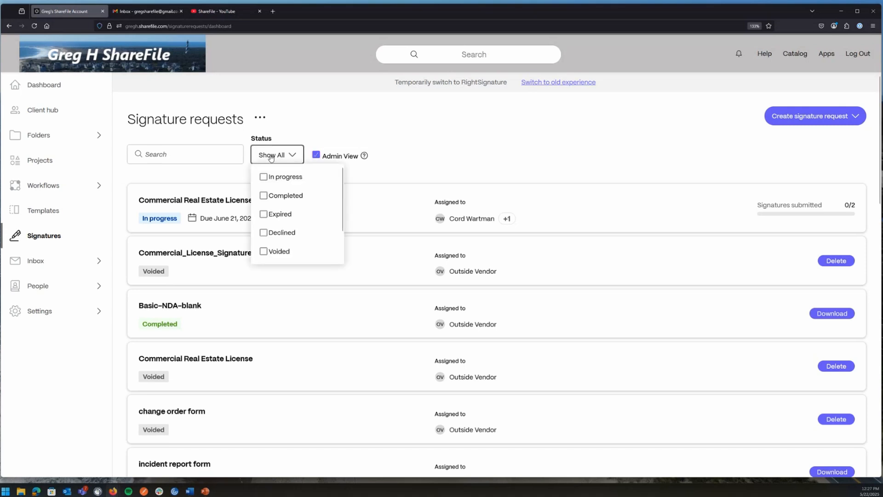
scroll(272, 194, down, 2)
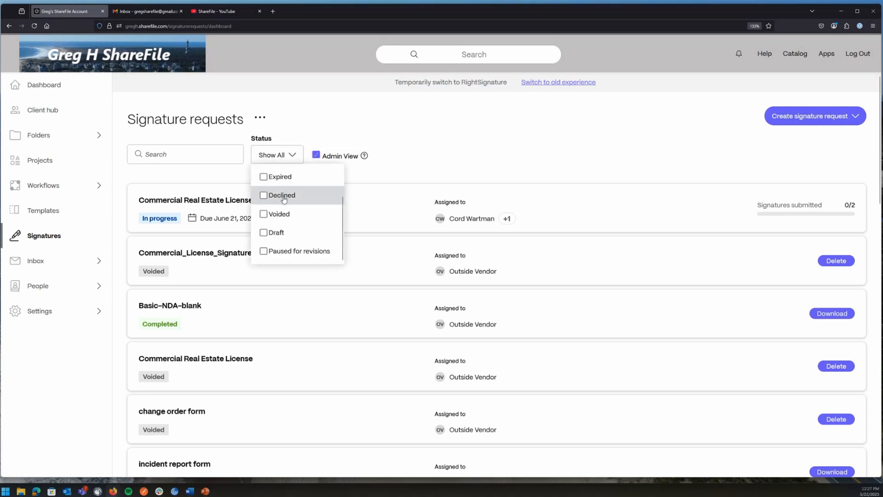
scroll(265, 188, up, 2)
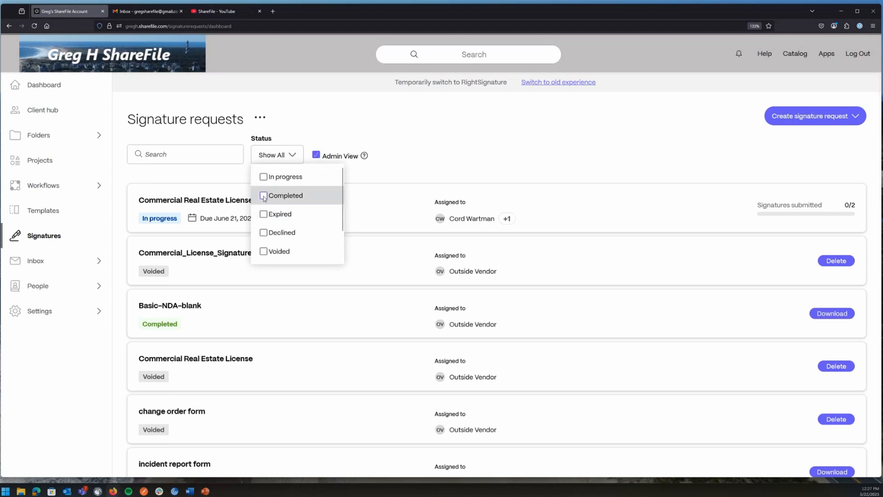
click(265, 179)
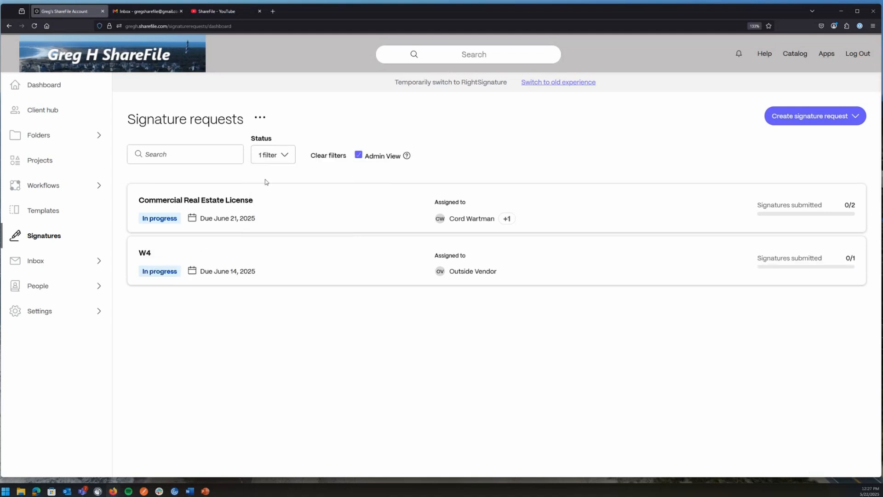
click(267, 155)
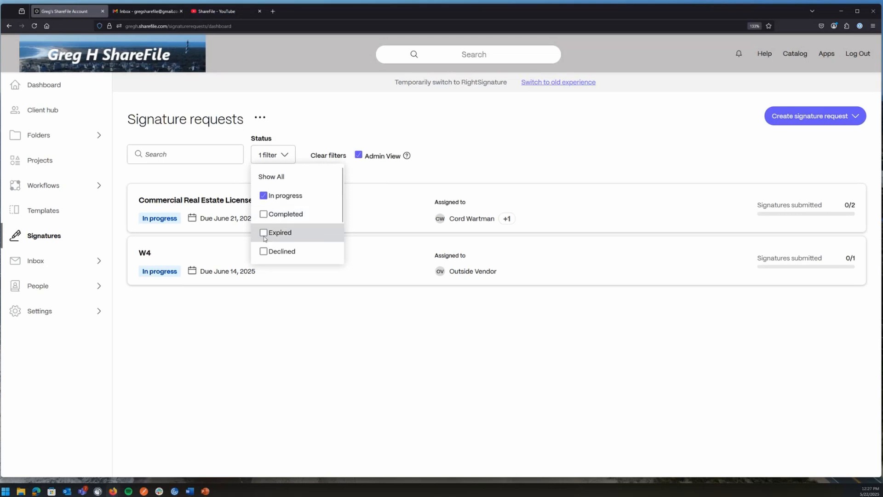
scroll(270, 243, down, 3)
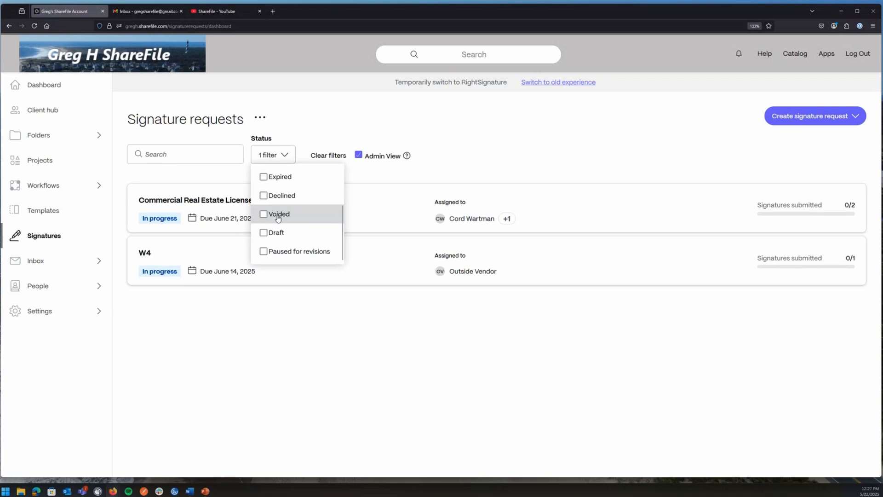
scroll(278, 218, up, 3)
click(265, 200)
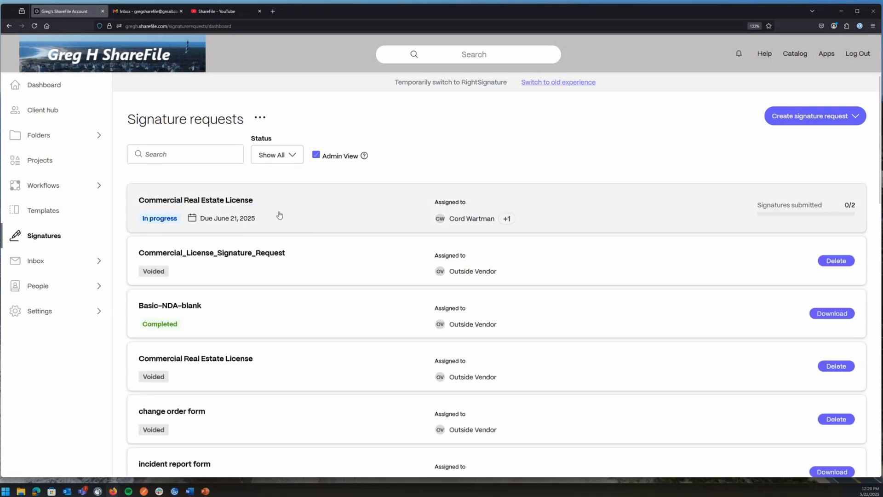
Search the signature requests for W4, then clear the search so all requests show.
click(199, 155)
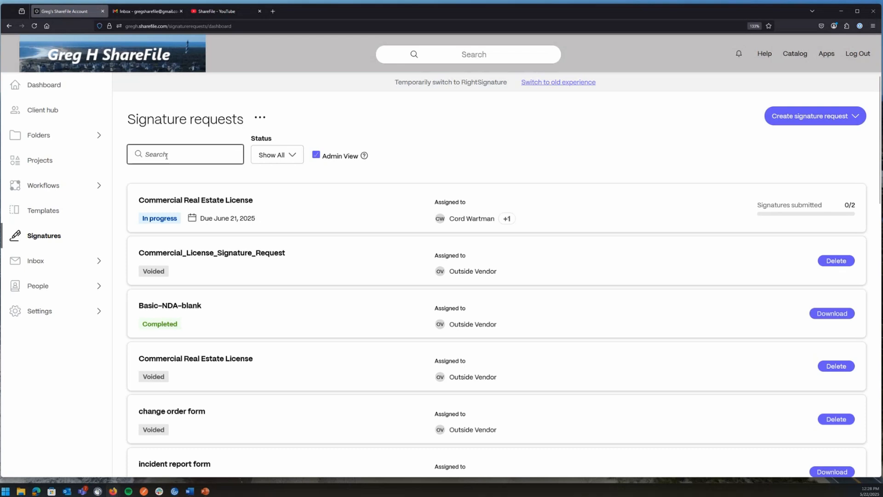
text(W4)
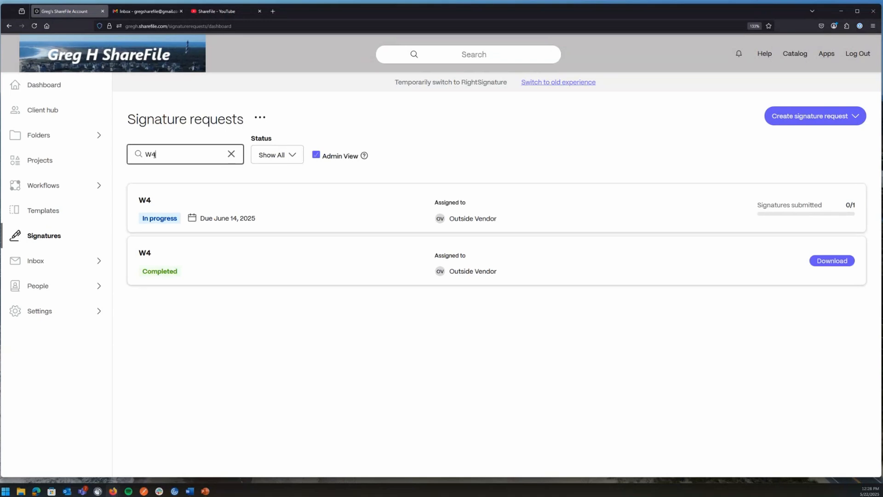
drag(158, 155, 143, 154)
key(BackSpace)
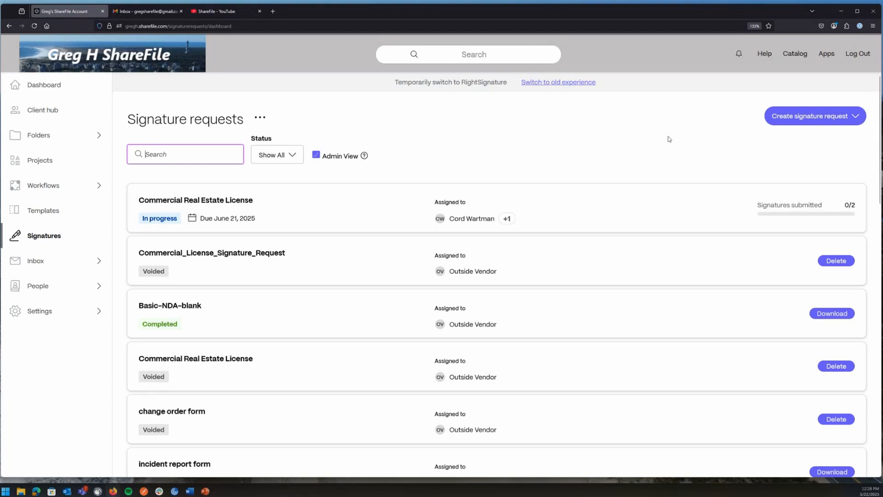
Look at the Browse files choices for a new Send for Signature request, then return to the dashboard.
click(810, 117)
click(804, 150)
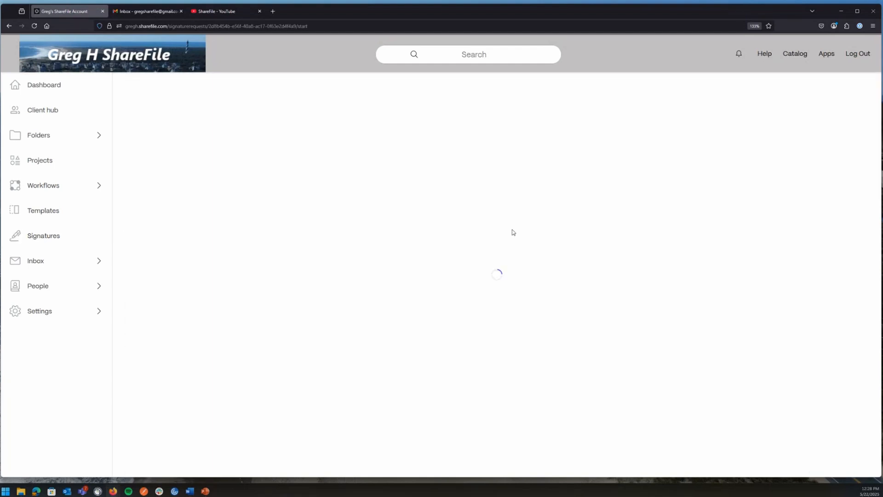
click(443, 256)
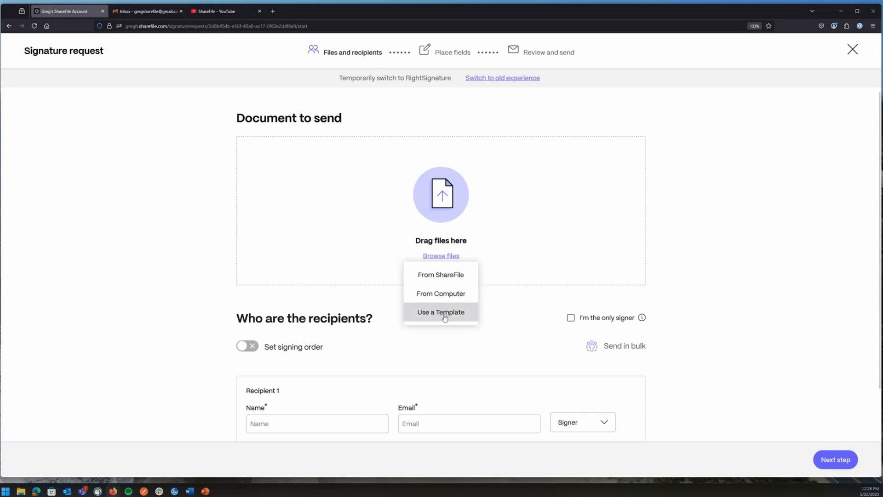
click(8, 26)
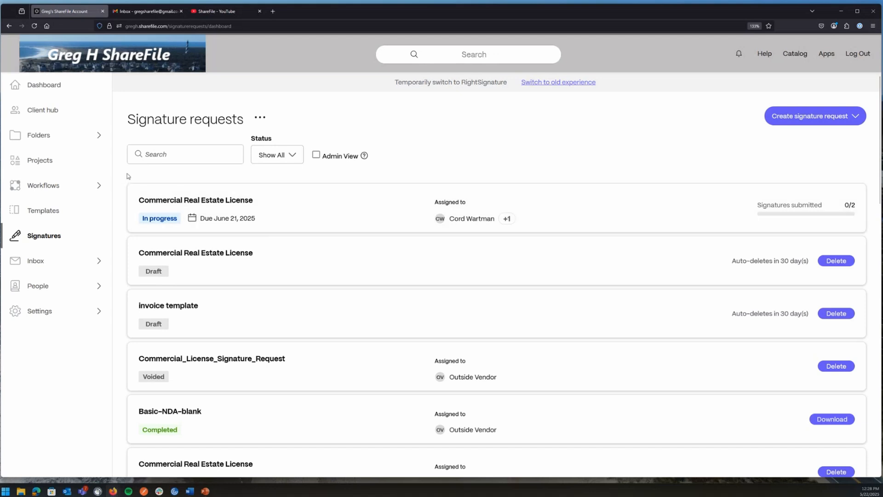
Create a new document template from Templates and choose Browse files > From Computer.
click(42, 213)
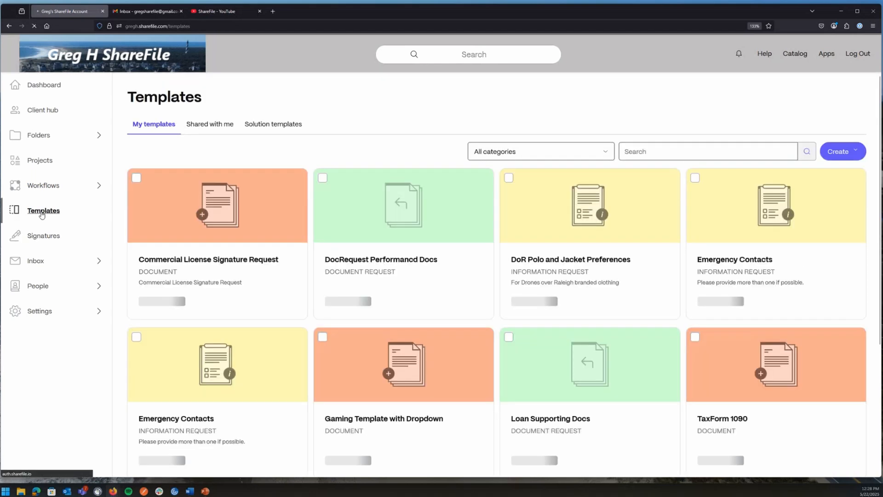
click(41, 214)
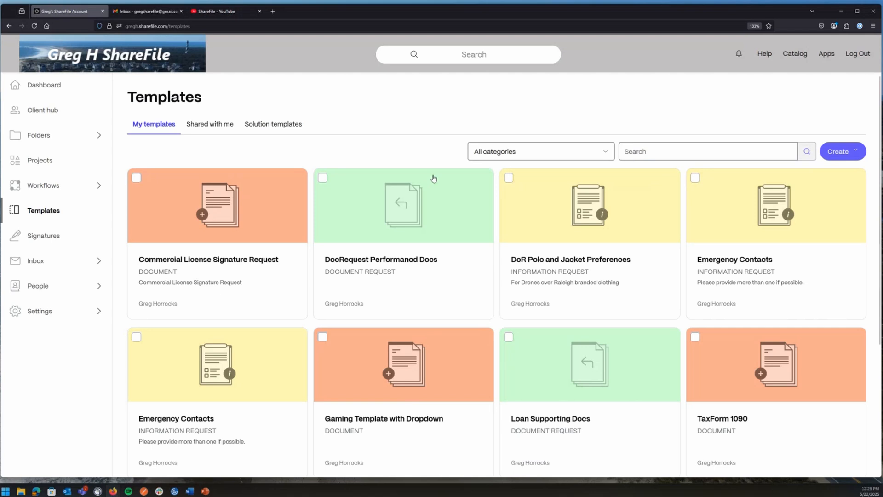
click(841, 152)
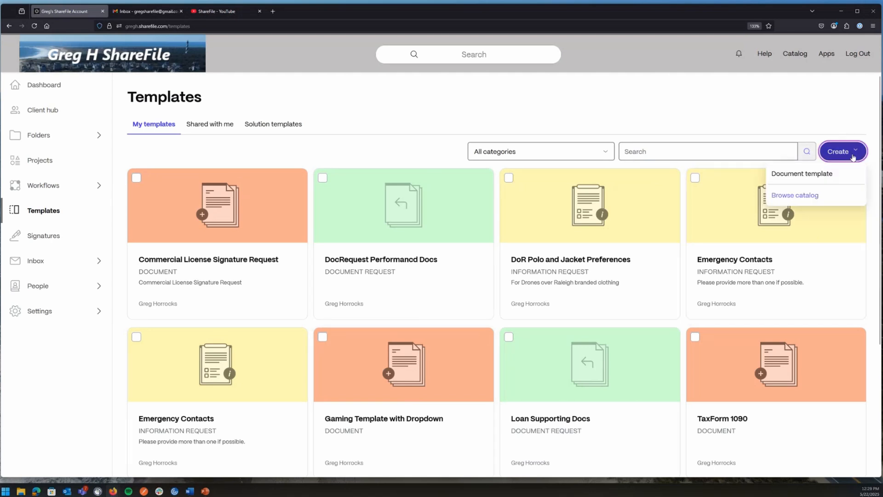
click(798, 175)
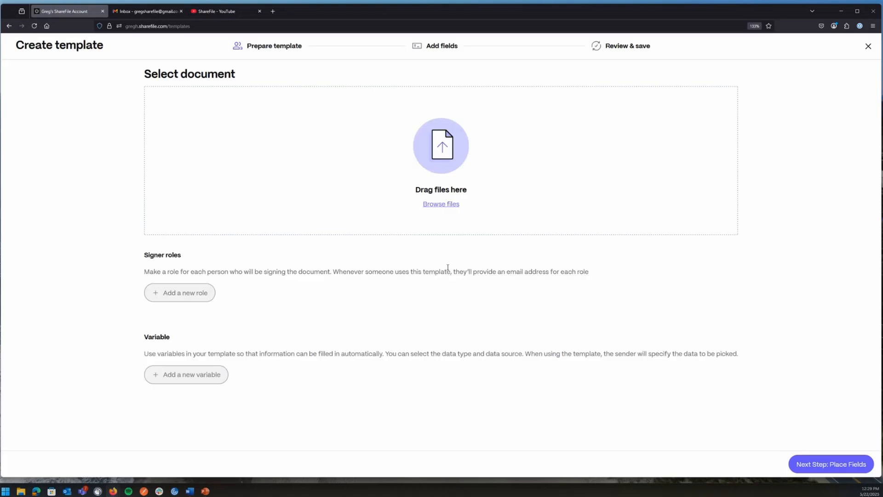
click(438, 205)
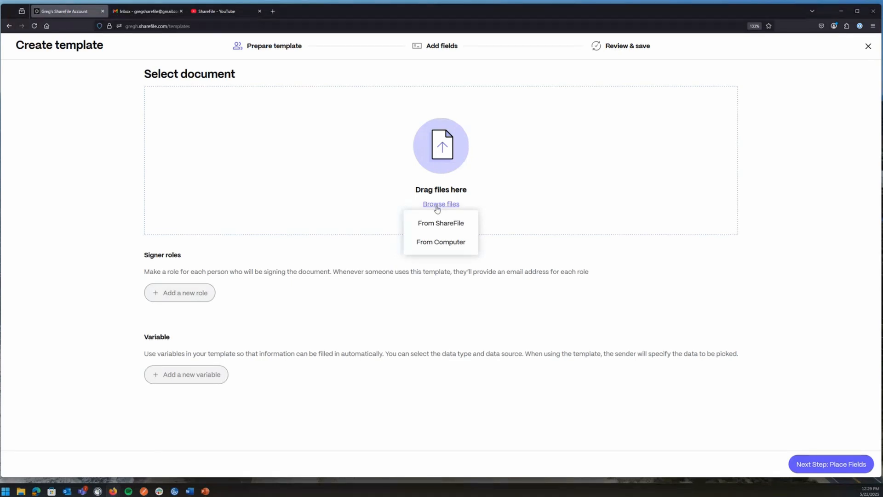
click(436, 246)
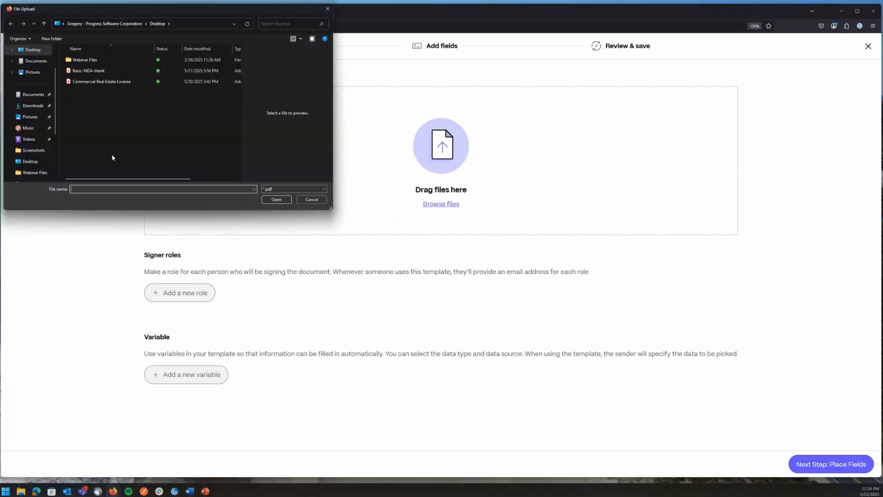
Select Basic-NDA-blank on the Desktop and open it for upload.
click(88, 73)
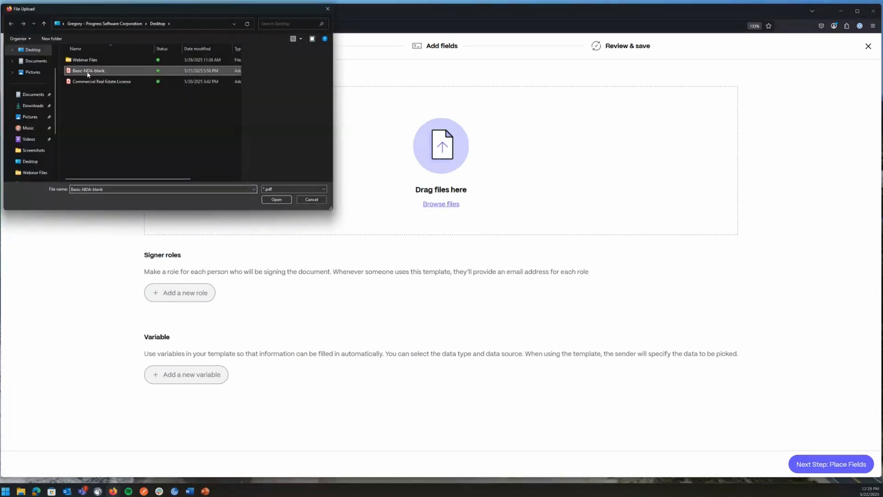
click(274, 199)
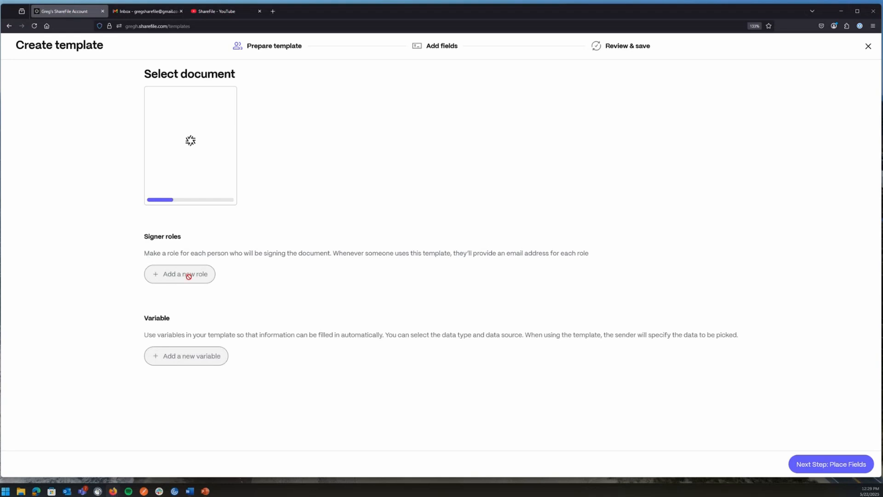
Add the roles 'Disclosing Party' and 'Receiving Party' to the NDA template.
click(178, 296)
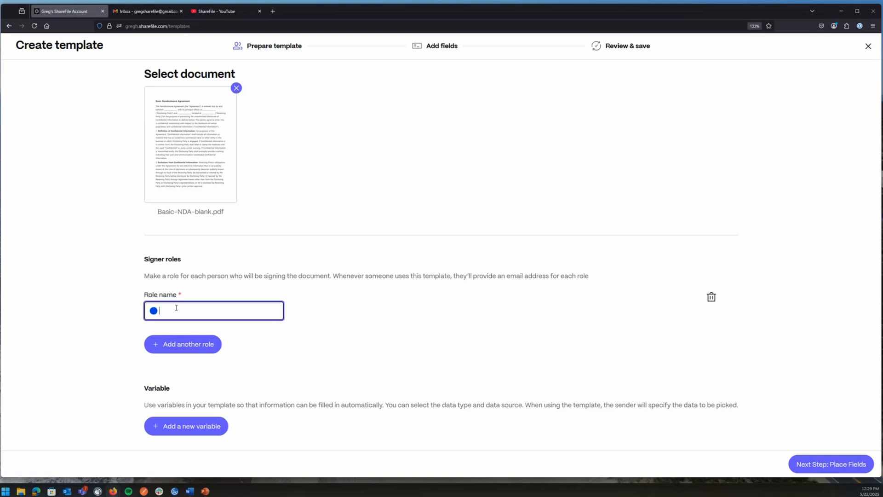
text(Disclosing Party)
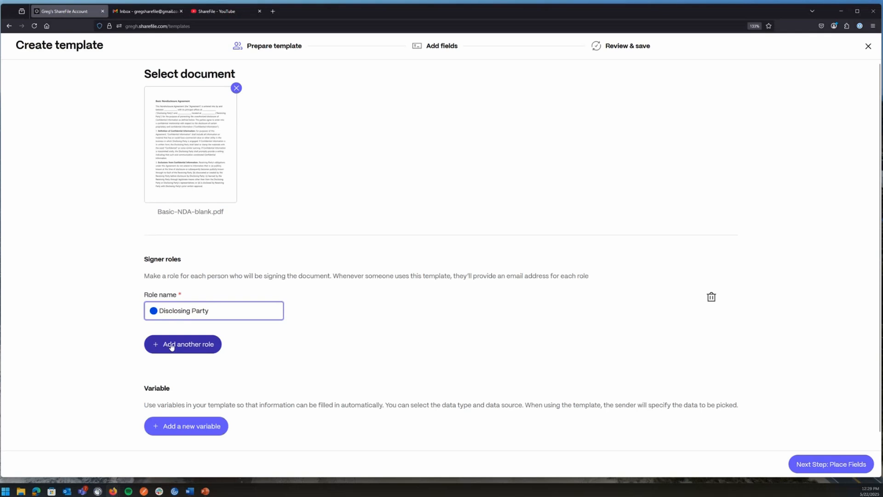
click(172, 345)
click(180, 378)
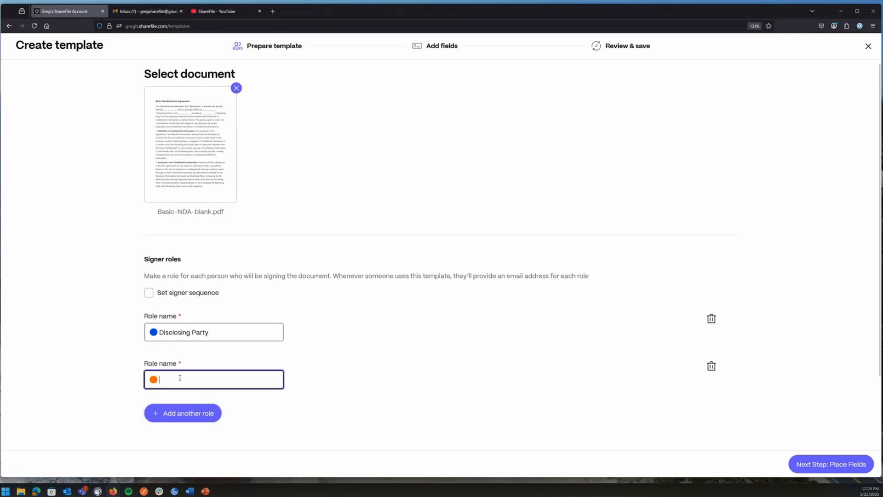
text(Receiv)
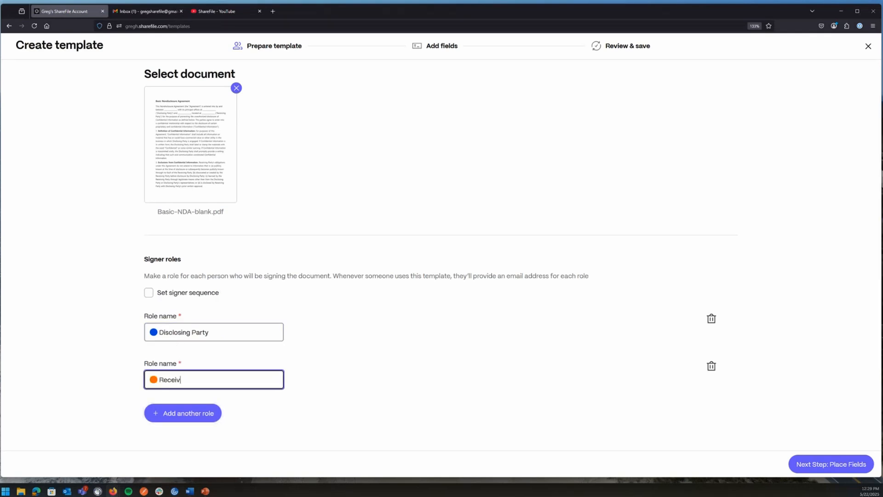
text(ing Party)
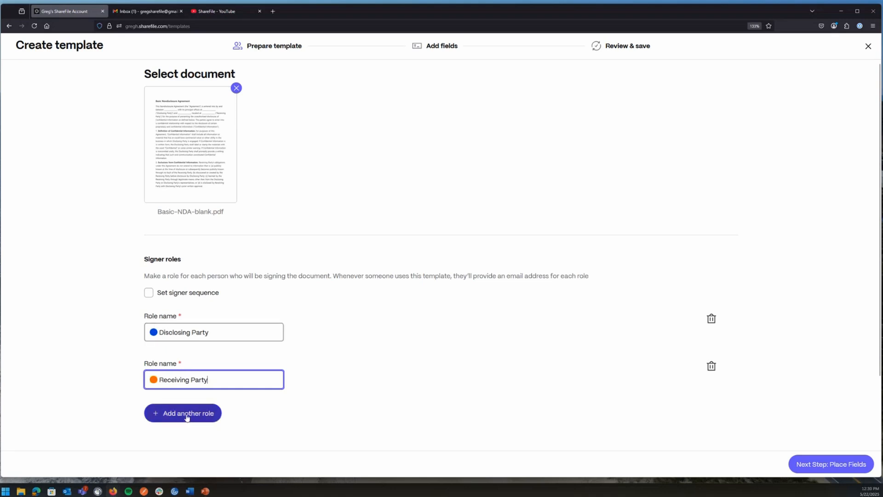
scroll(349, 376, down, 2)
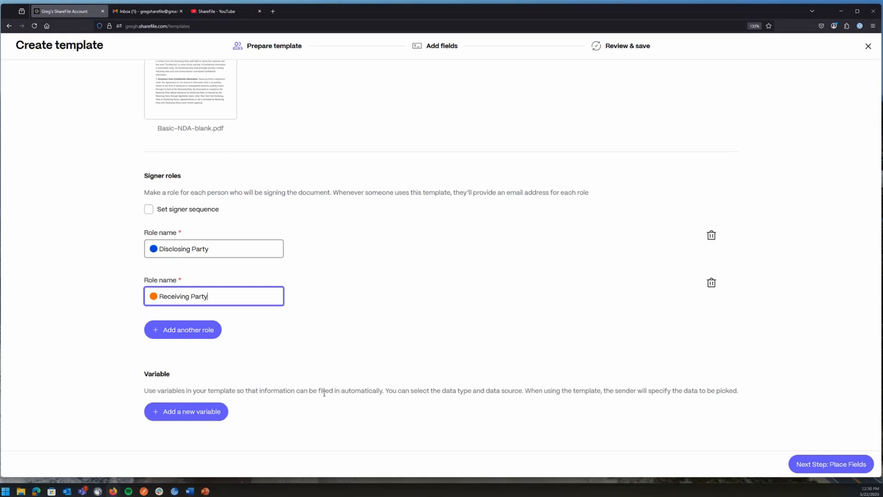
Add a BasicInfo variable sourced from ShareFile Client records, then proceed to placing fields.
click(209, 411)
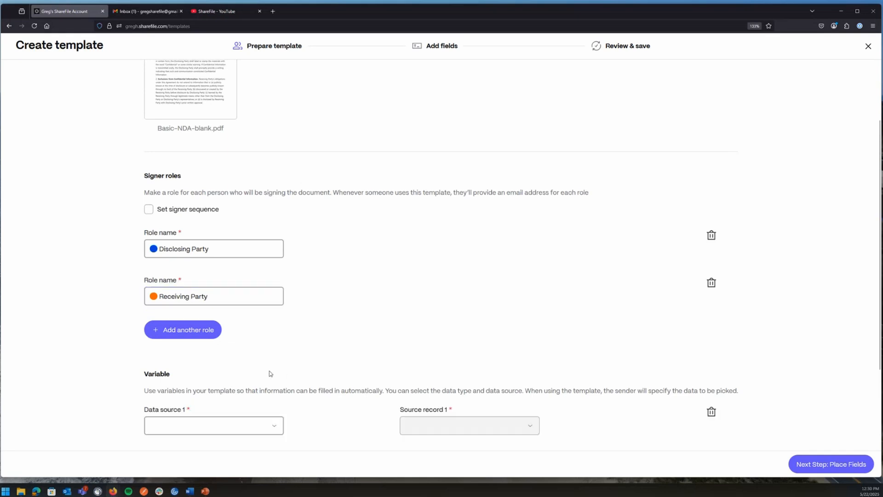
scroll(270, 373, down, 3)
click(205, 315)
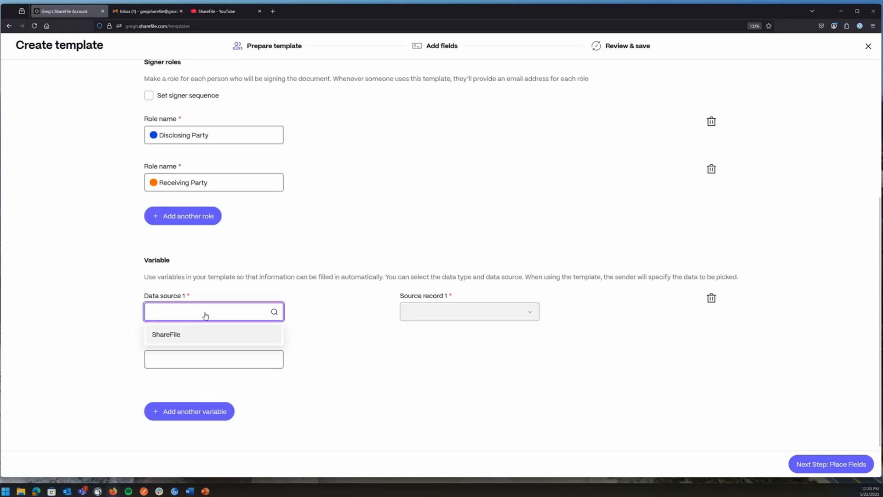
click(174, 339)
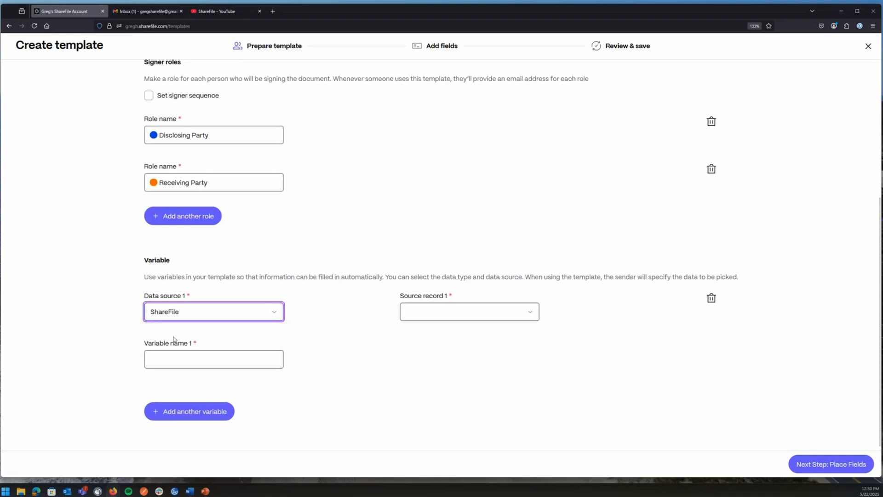
click(419, 316)
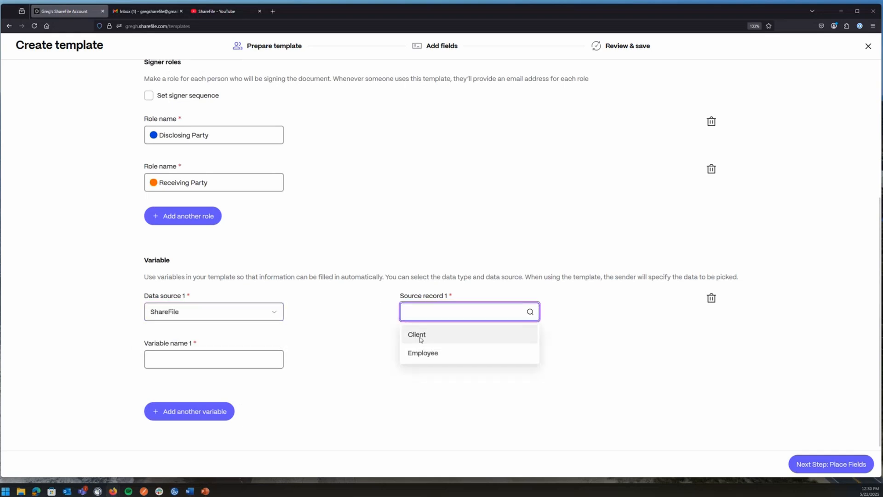
click(420, 339)
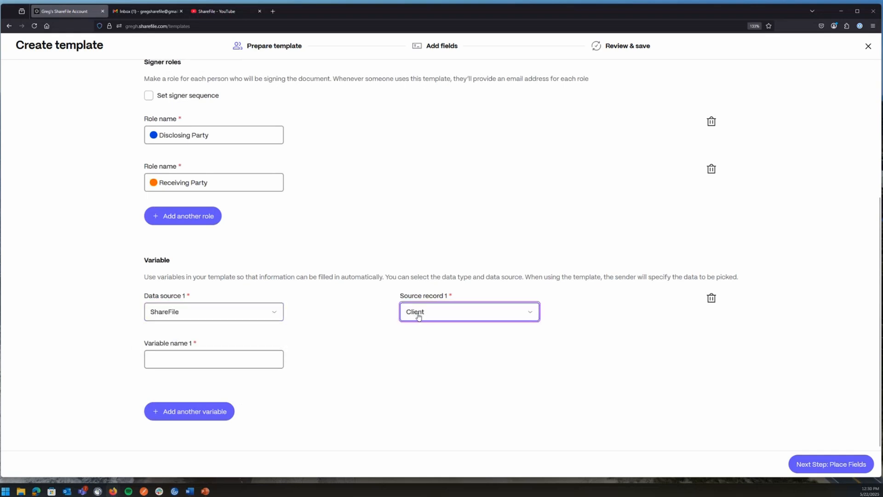
click(202, 357)
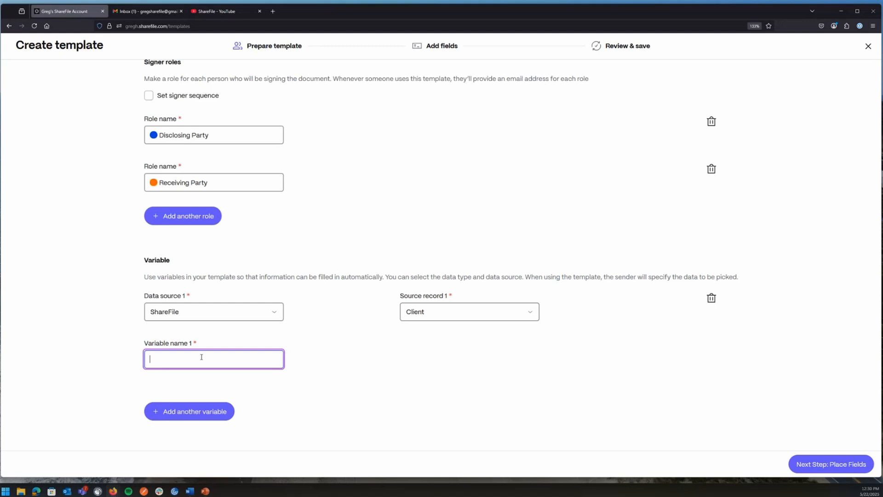
text(BasicInfo)
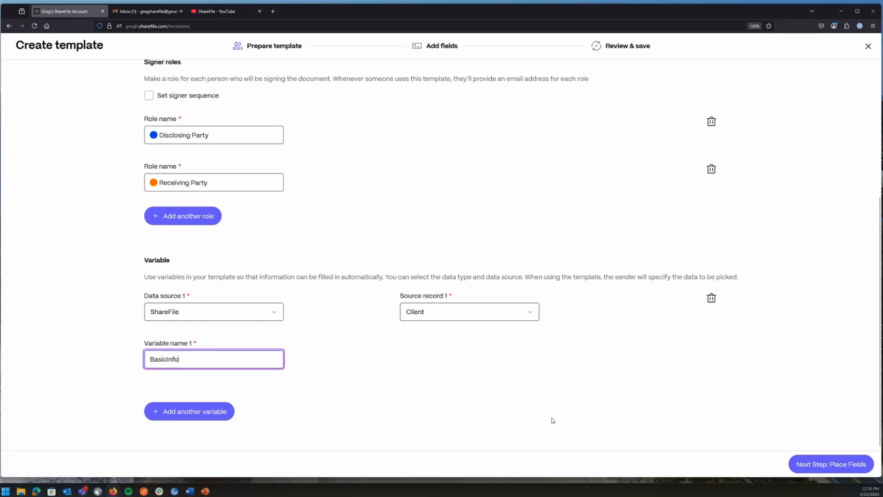
click(821, 465)
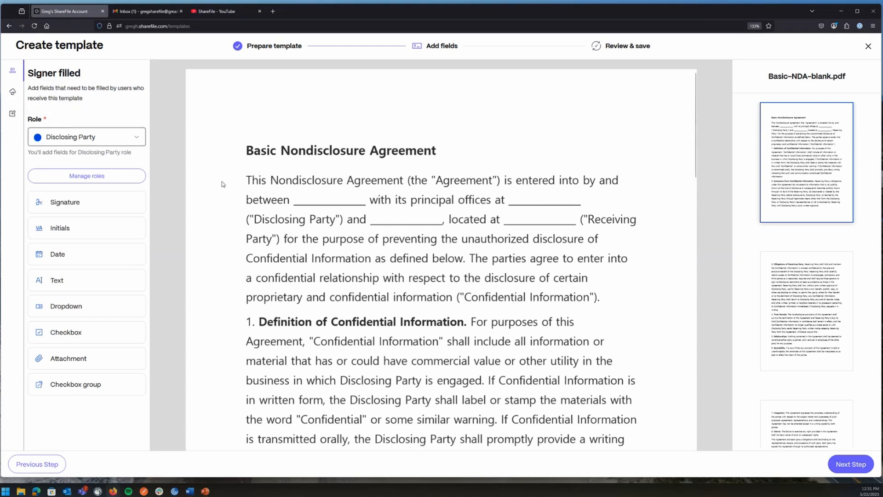
For Receiving Party, place a Signature and a Date field on the signature block's Dated line.
click(92, 142)
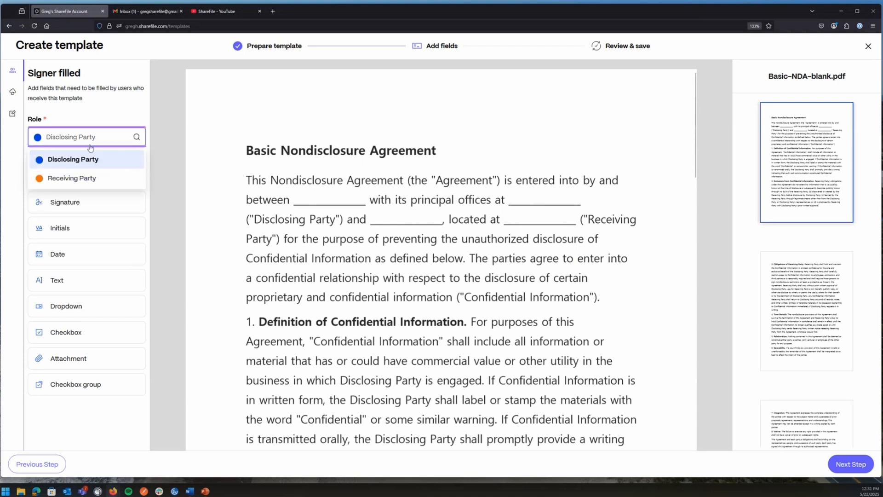
click(74, 179)
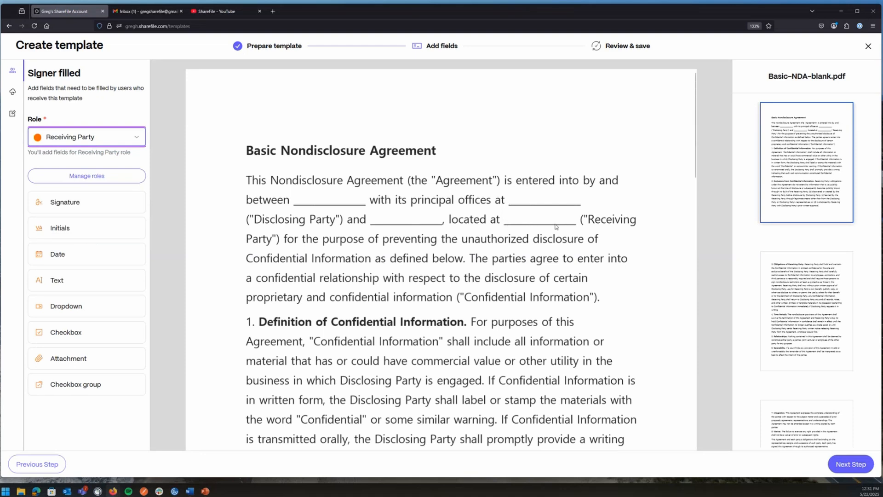
scroll(517, 267, down, 10)
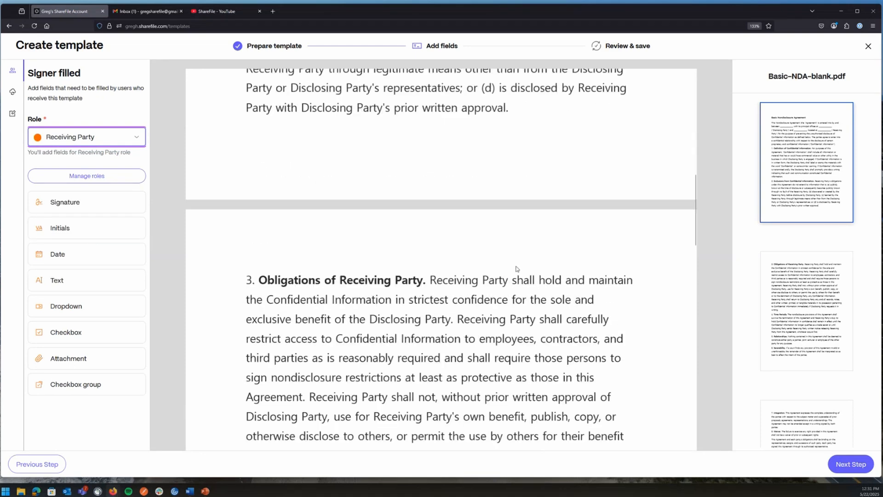
scroll(517, 266, down, 15)
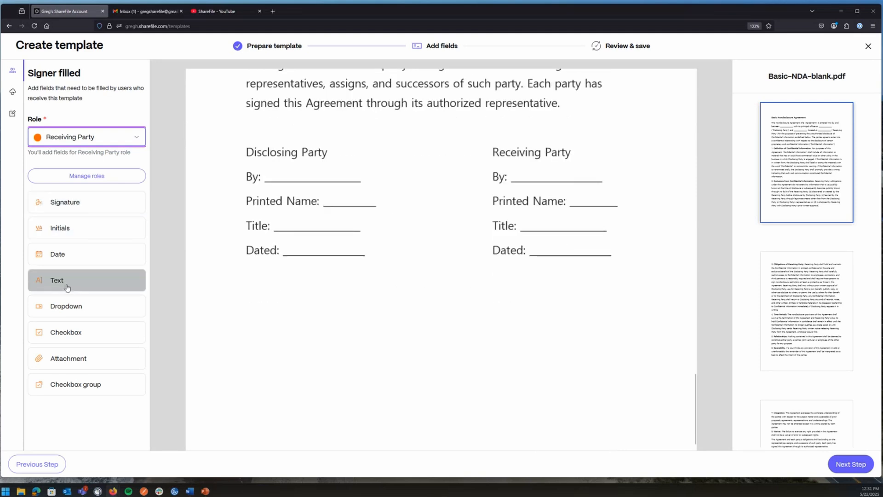
mouse_move(65, 202)
mouse_down()
mouse_move(524, 262)
mouse_move(489, 261)
mouse_up()
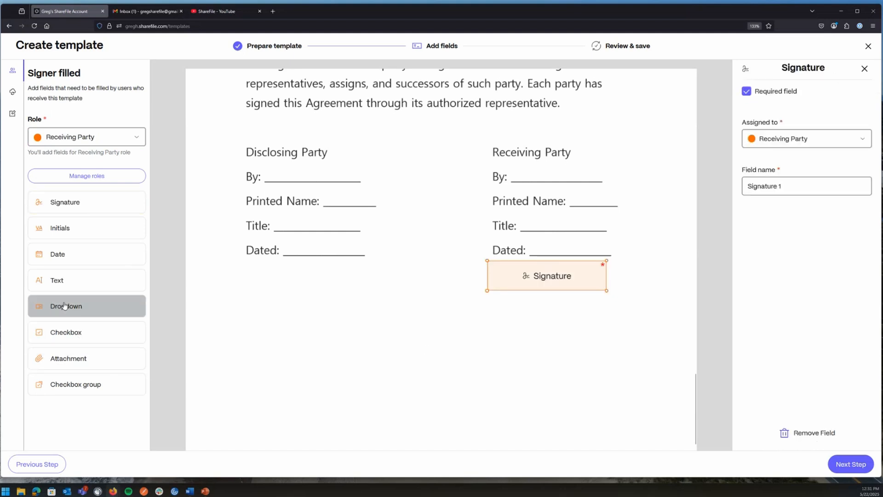
drag(71, 255, 529, 234)
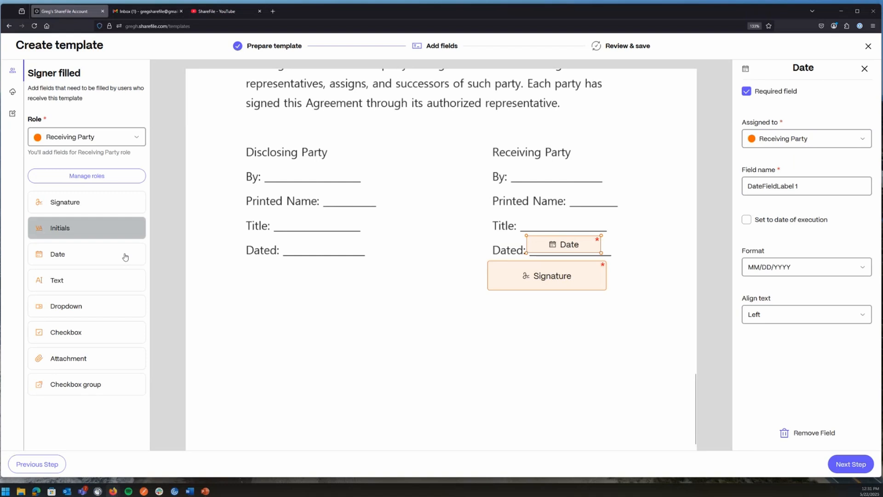
click(13, 94)
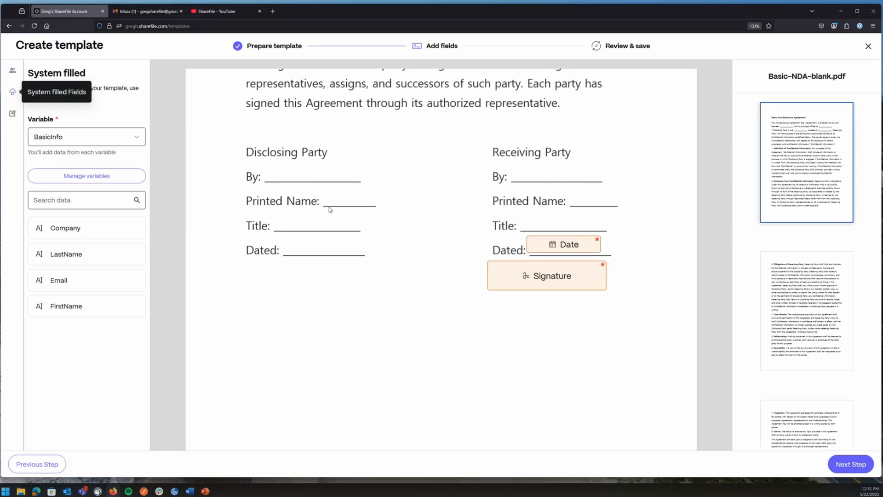
Place a narrowed FirstName field before 'located at' and a Company field after it.
scroll(455, 258, up, 20)
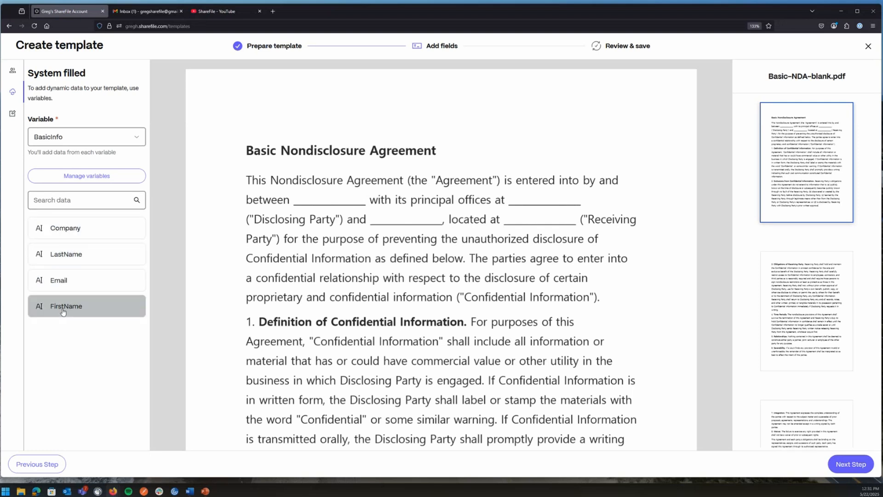
drag(63, 312, 367, 206)
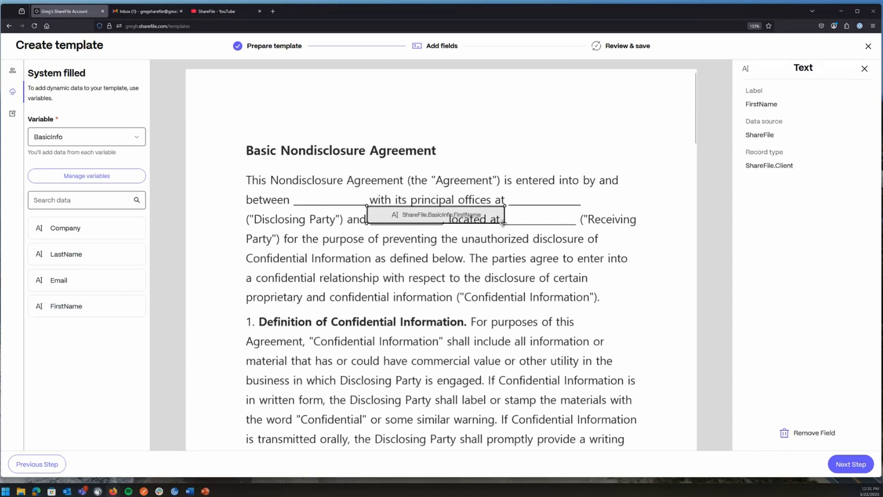
drag(503, 223, 442, 224)
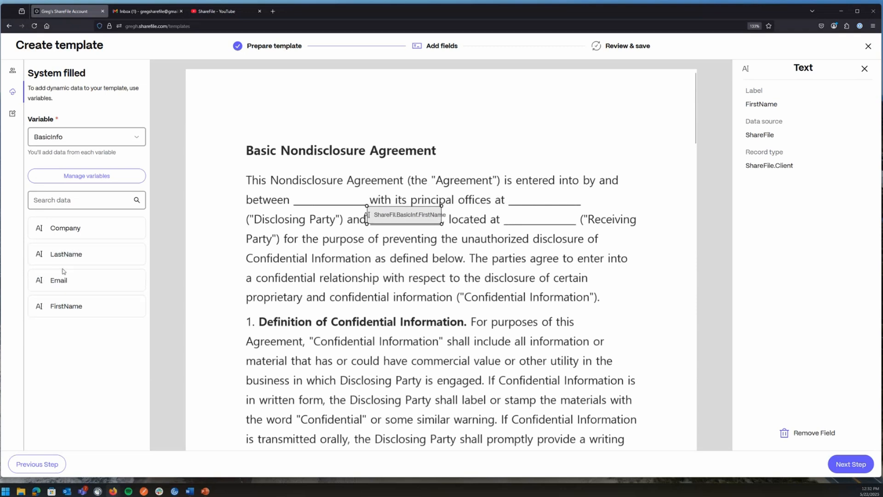
drag(66, 231, 501, 207)
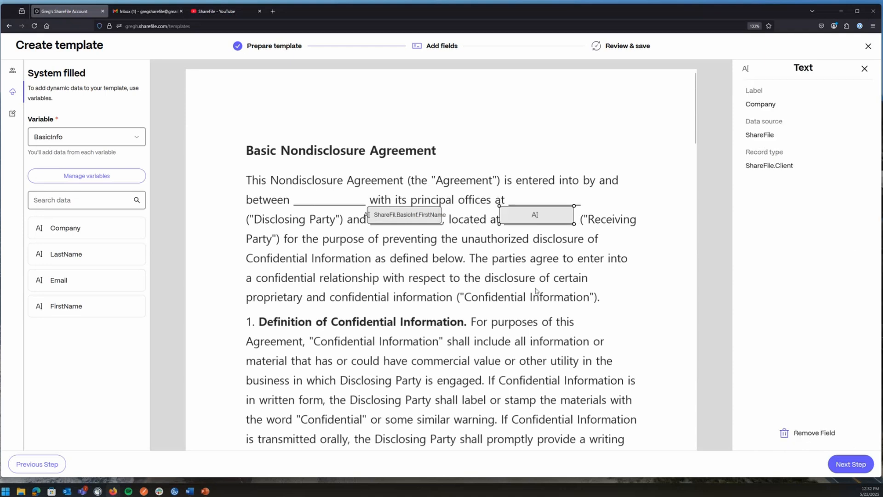
Add a text annotation containing the disclosing party's name on the blank after 'between'.
click(12, 114)
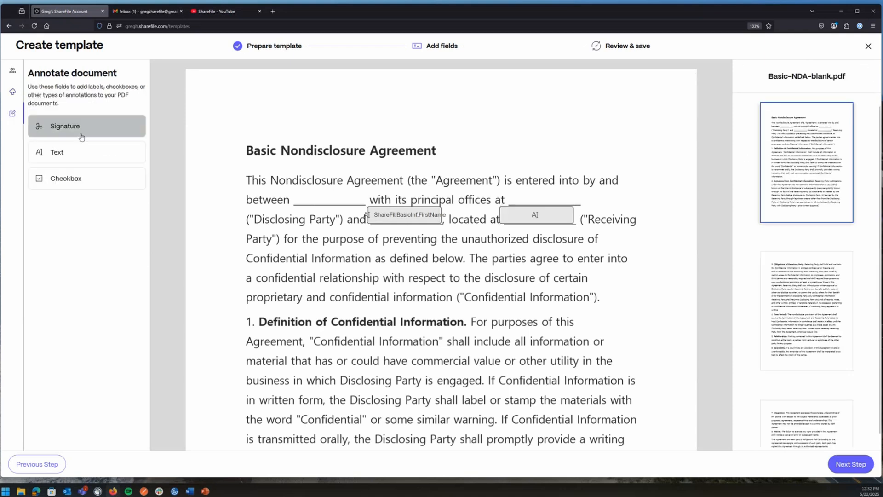
drag(69, 152, 294, 193)
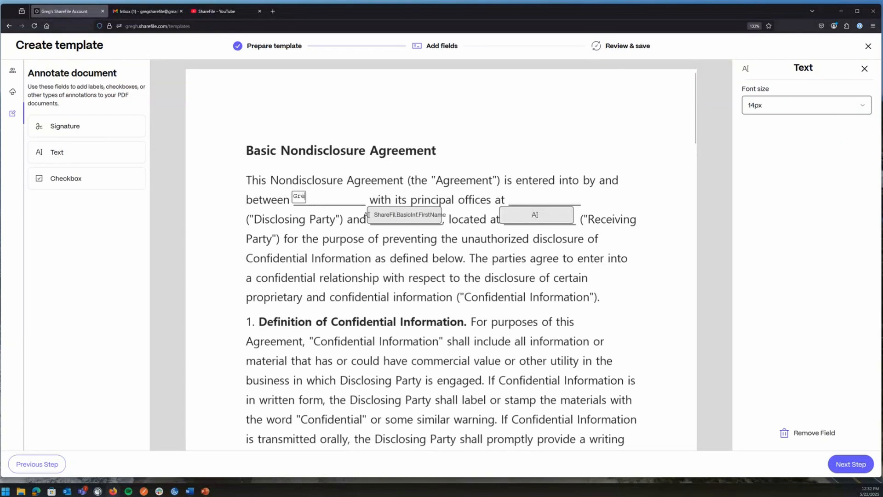
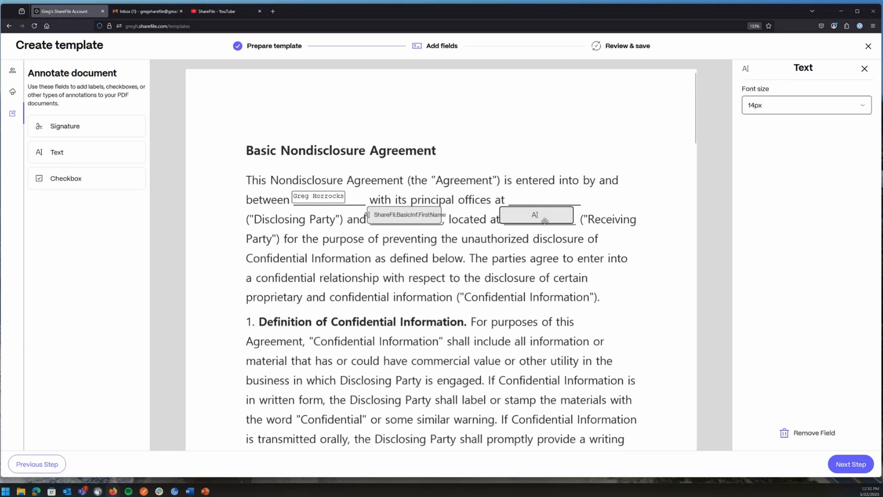
click(14, 93)
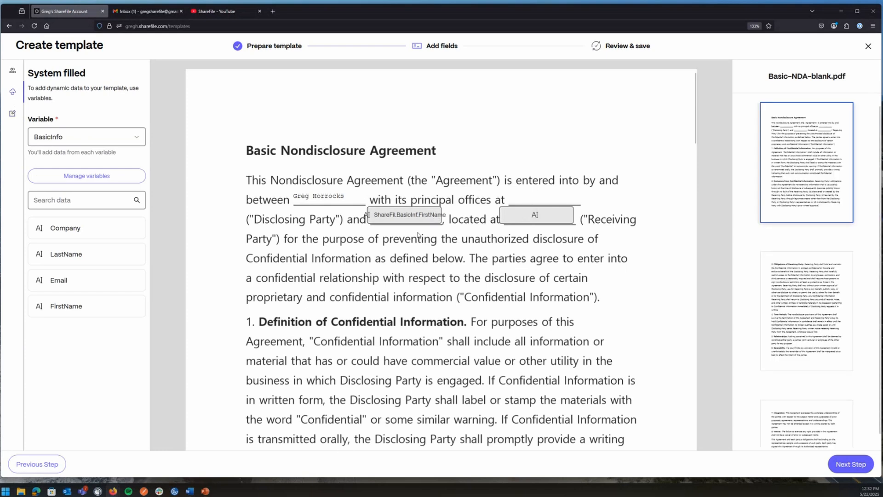
scroll(399, 302, down, 8)
scroll(400, 301, up, 8)
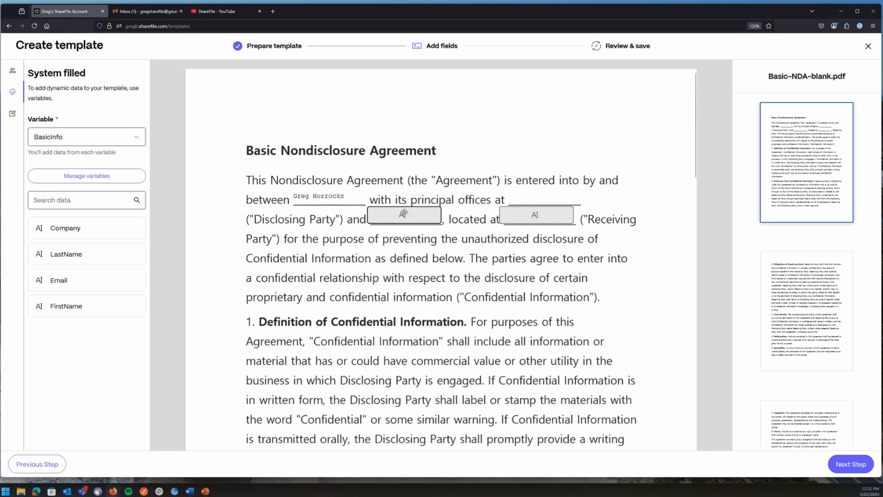
Bypass the missing-fields warning and save the template as 'NDA Document' with no description.
click(847, 465)
click(386, 185)
click(252, 137)
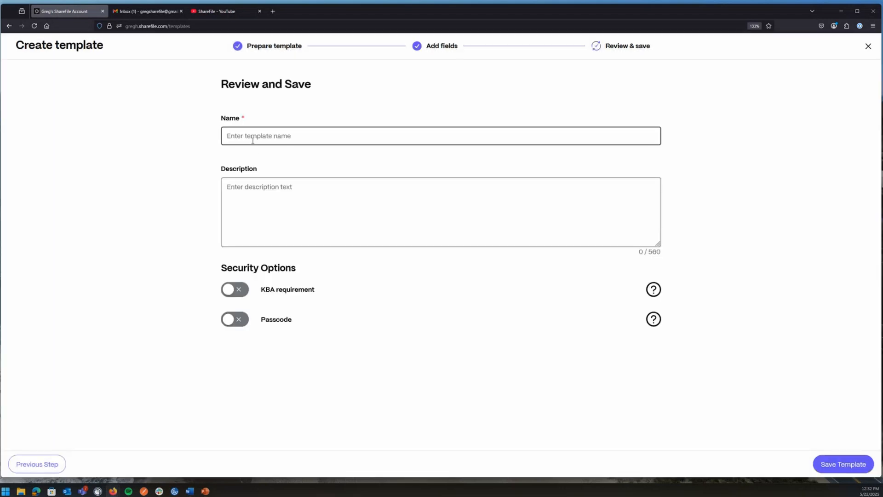
text(NDA)
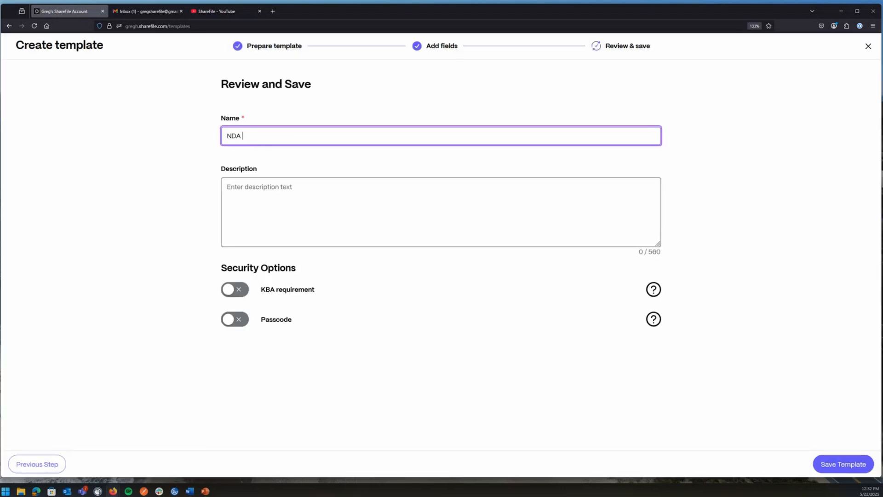
text( Document)
click(241, 197)
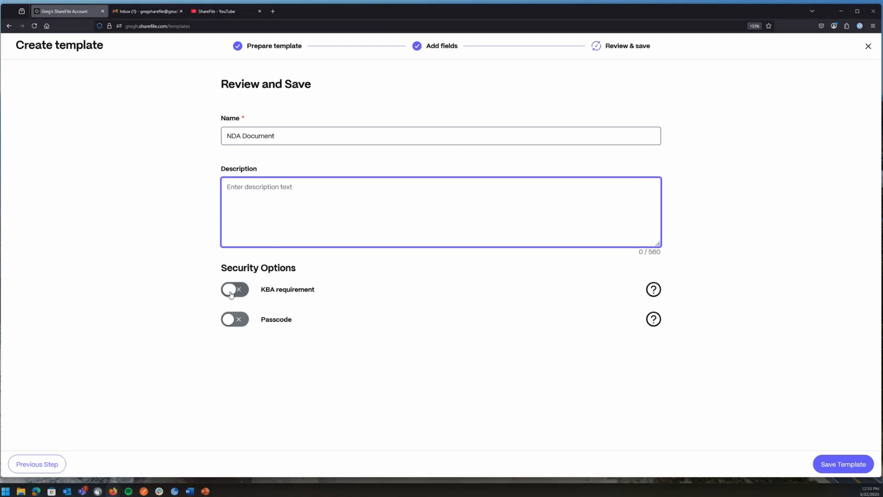
click(840, 466)
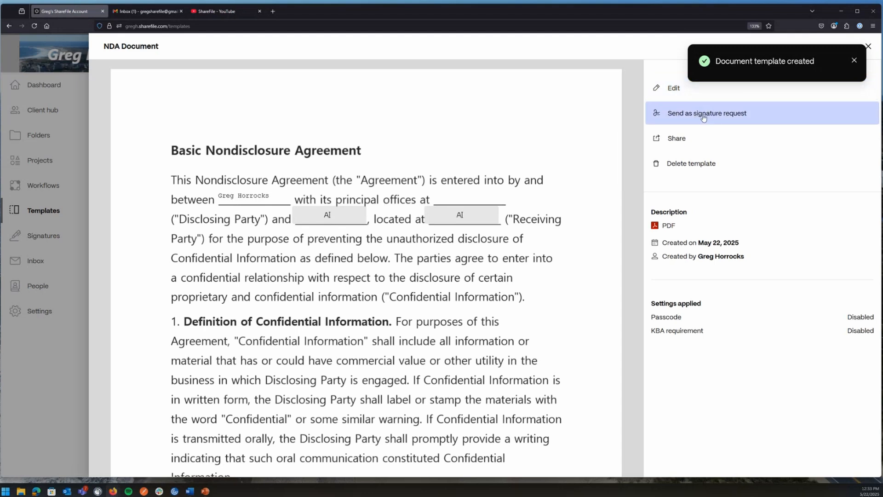
Open sharing for the NDA Document template and pick the user as recipient.
click(677, 142)
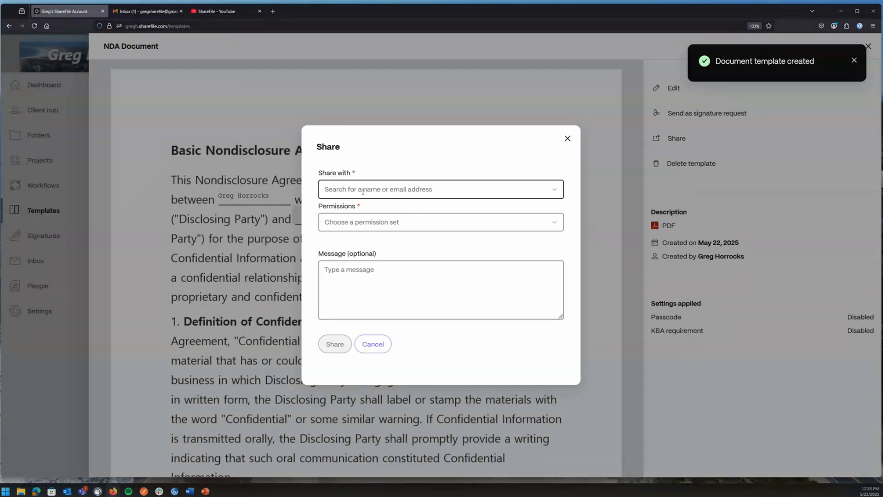
click(388, 189)
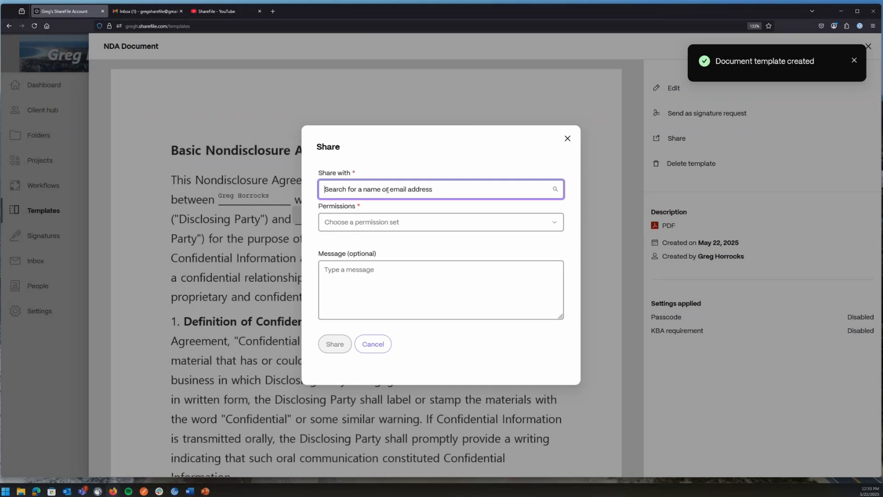
text(lou)
click(351, 220)
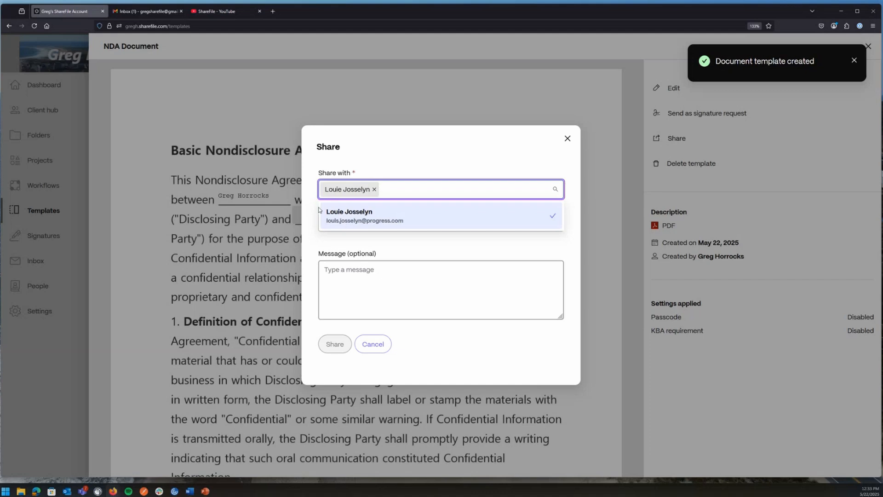
Review the Viewer and custom permission settings, discarding any custom changes.
click(390, 222)
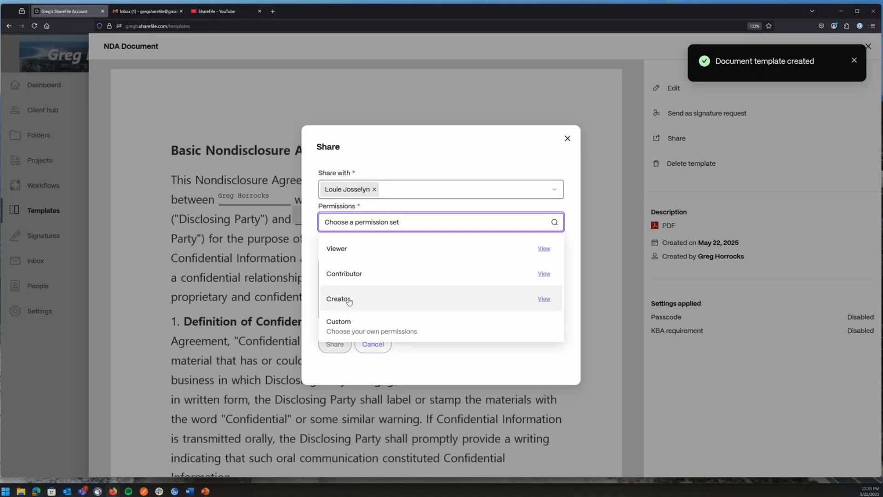
click(544, 249)
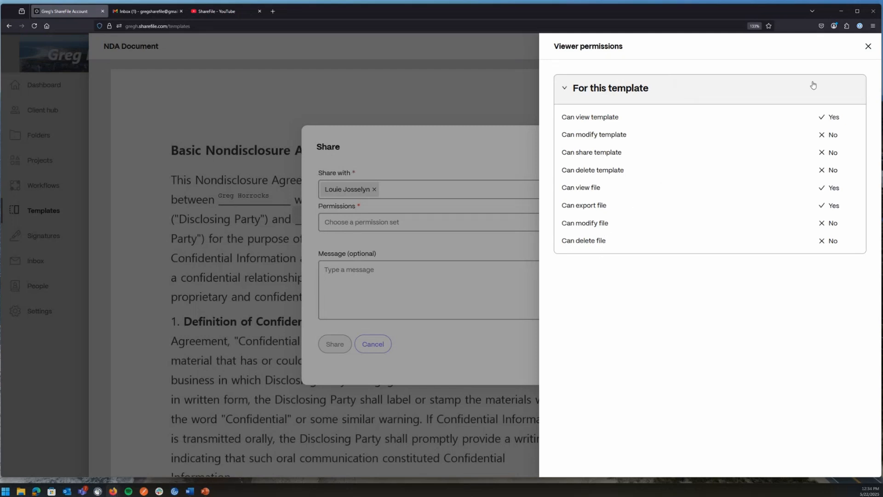
click(868, 46)
click(373, 222)
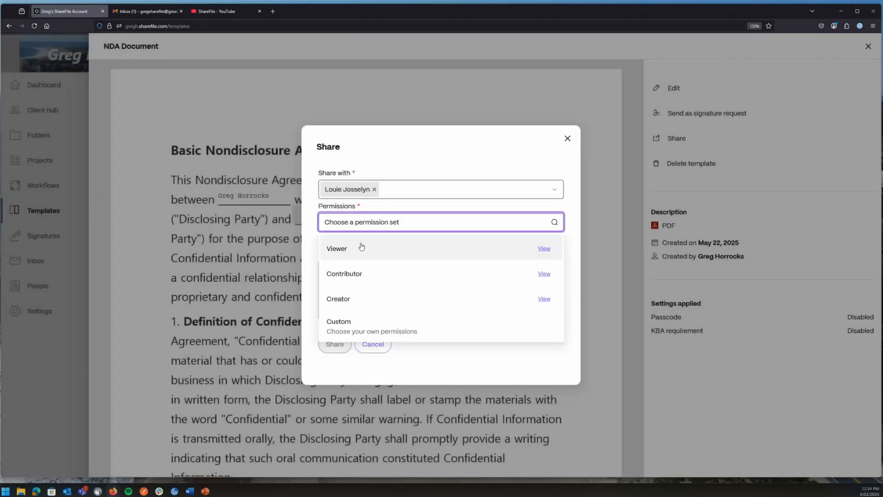
click(347, 326)
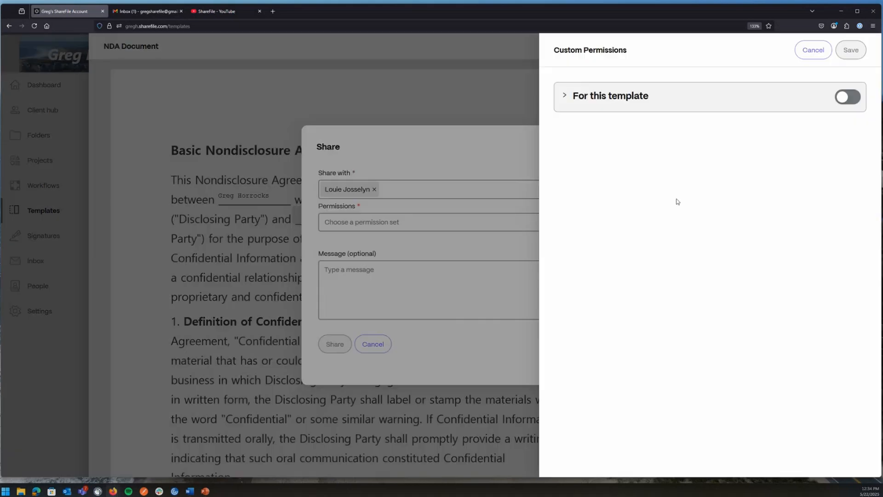
click(565, 95)
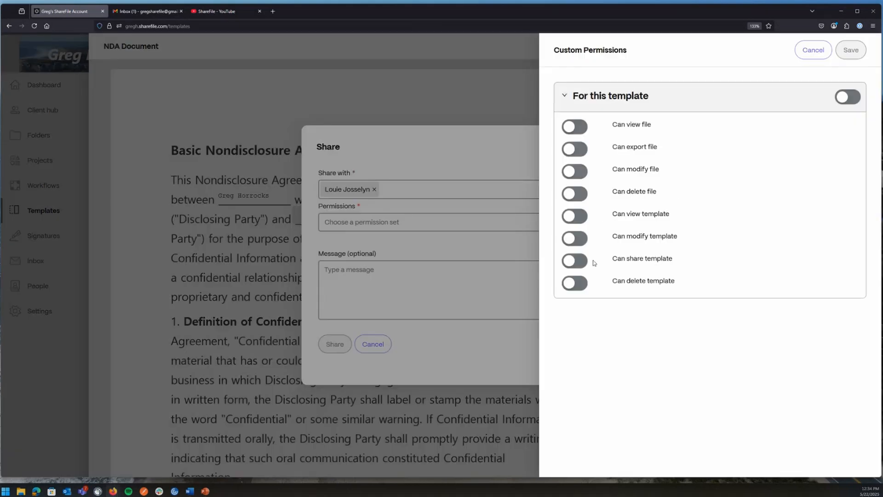
click(813, 51)
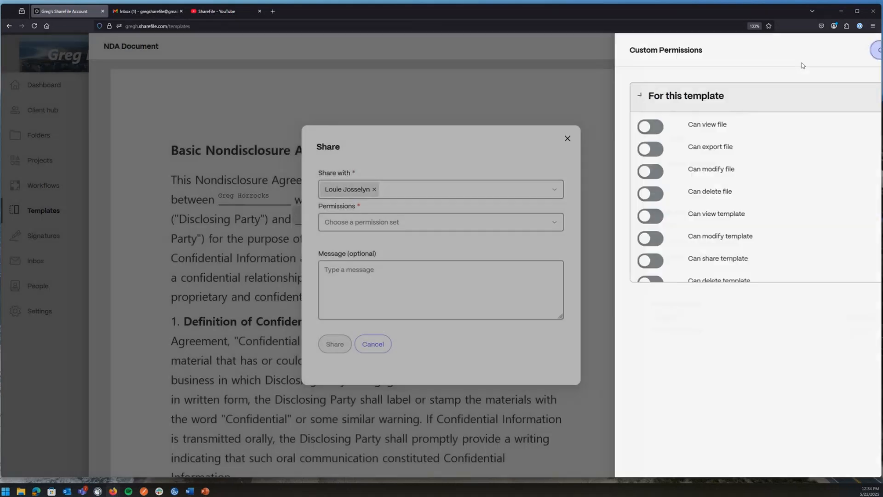
Grant Viewer permissions, add the message 'NDA Template', and share the template.
click(358, 225)
click(345, 255)
click(340, 286)
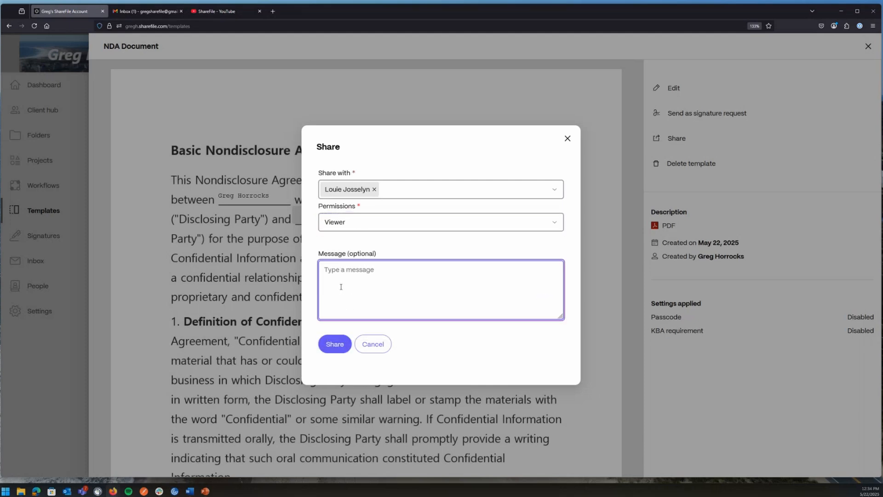
text(NDA Template)
click(333, 344)
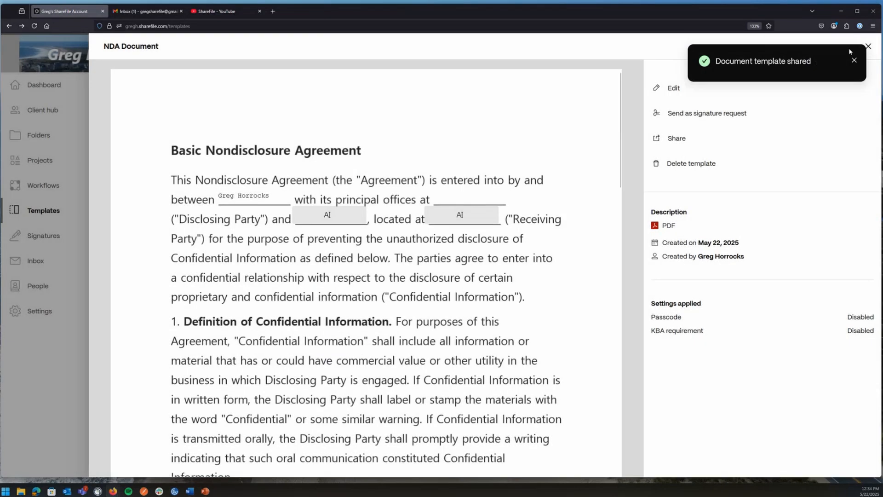
Close the preview, filter templates to the Document category, and reopen the NDA Document template.
click(869, 46)
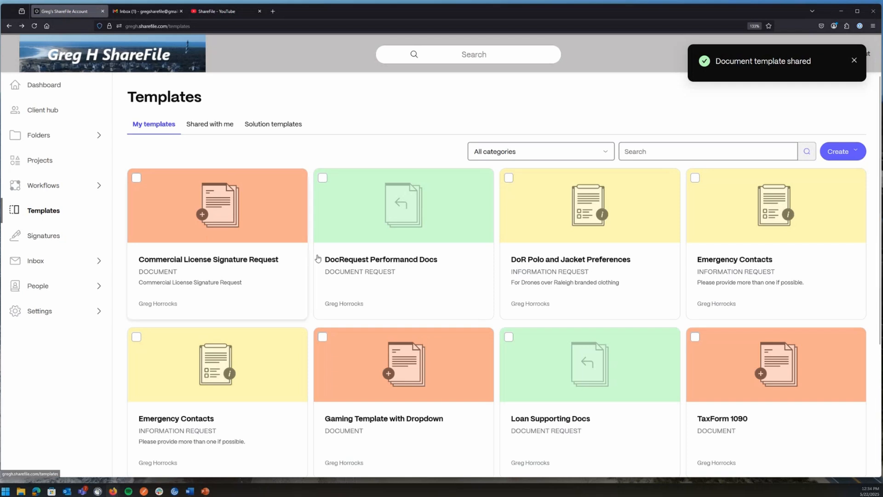
scroll(317, 259, down, 4)
scroll(318, 260, up, 4)
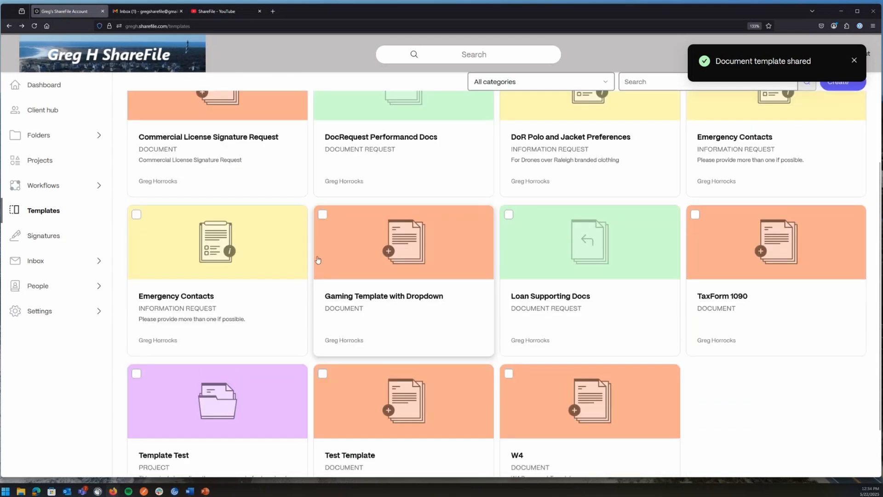
click(546, 156)
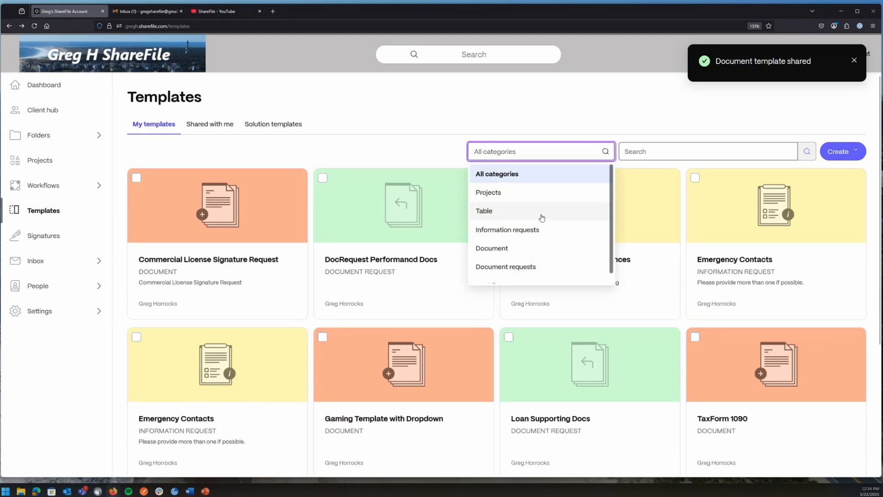
scroll(540, 217, down, 1)
click(498, 241)
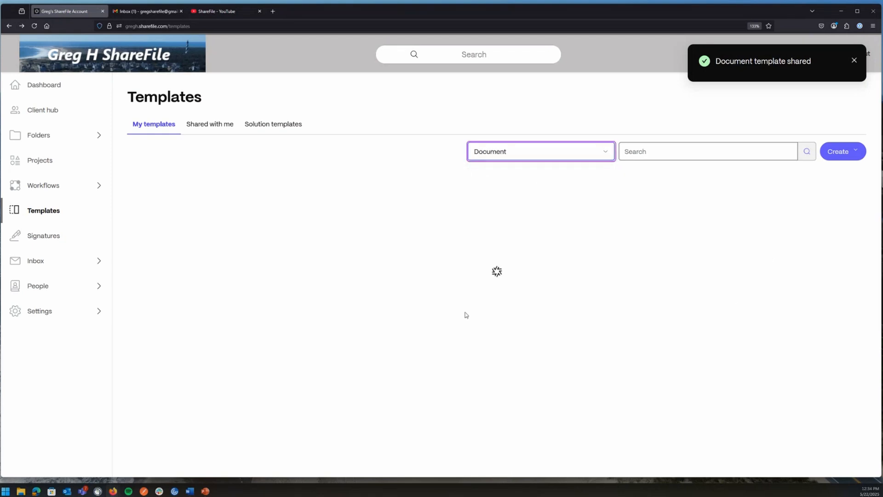
click(584, 245)
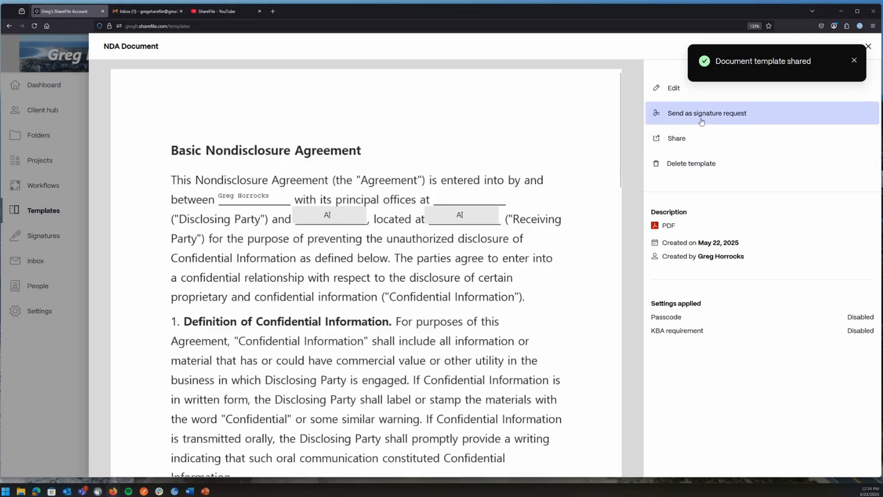
Start a signature request from the NDA template and select the vendor contact for BasicInfo.
click(697, 113)
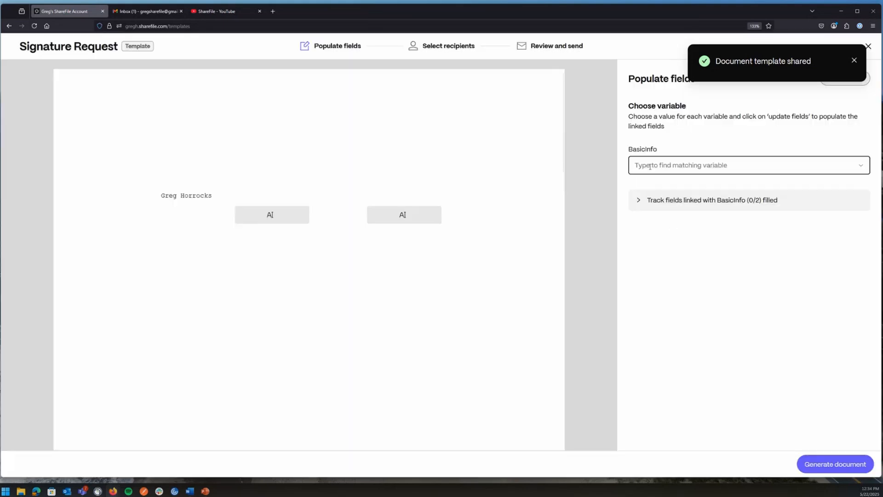
click(649, 167)
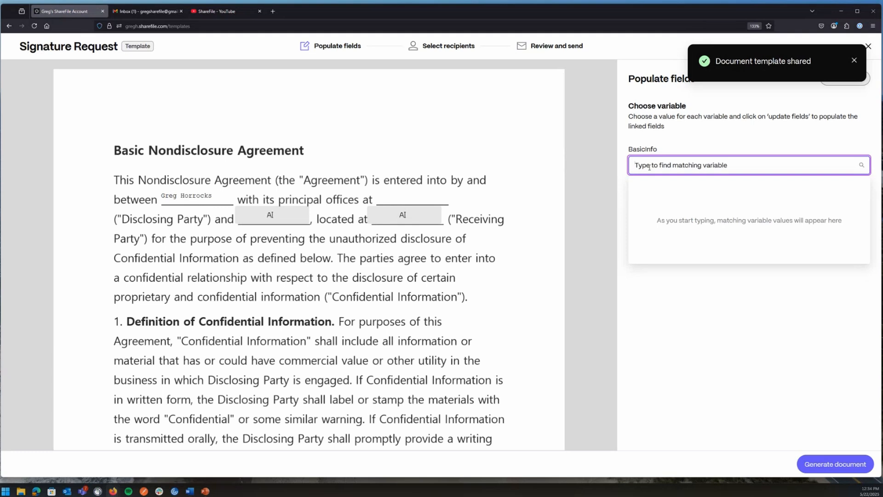
text(Greg)
click(670, 188)
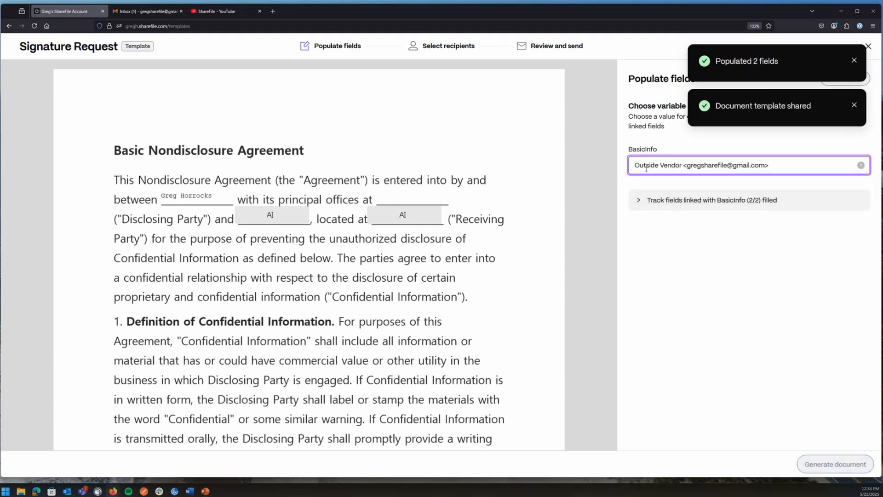
click(638, 201)
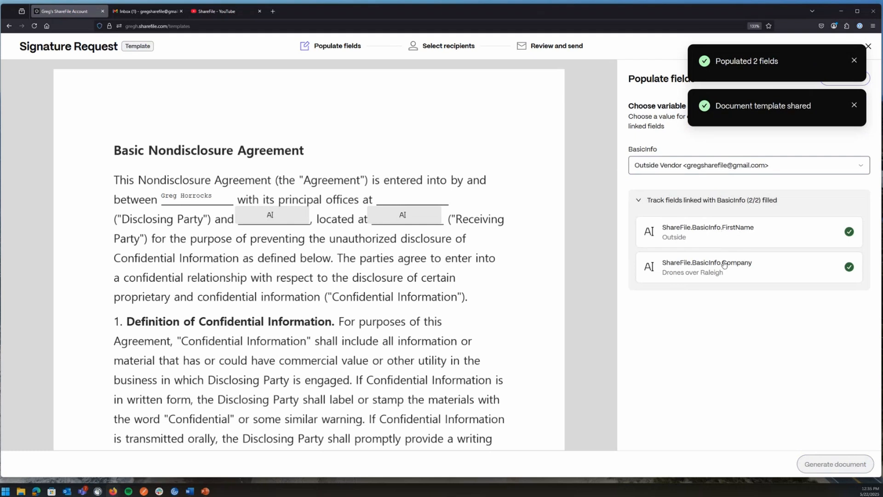
Fill the linked fields with Outside and Drones over Raleigh, then generate the document.
click(854, 107)
click(854, 60)
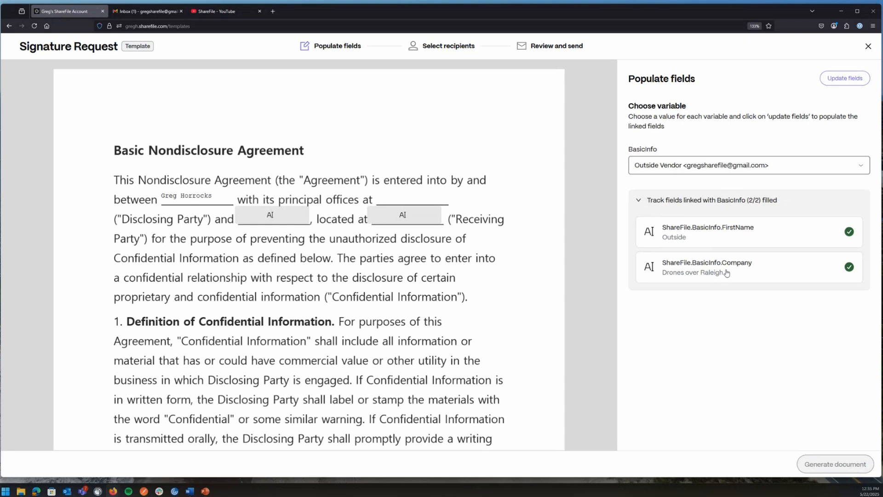
click(843, 76)
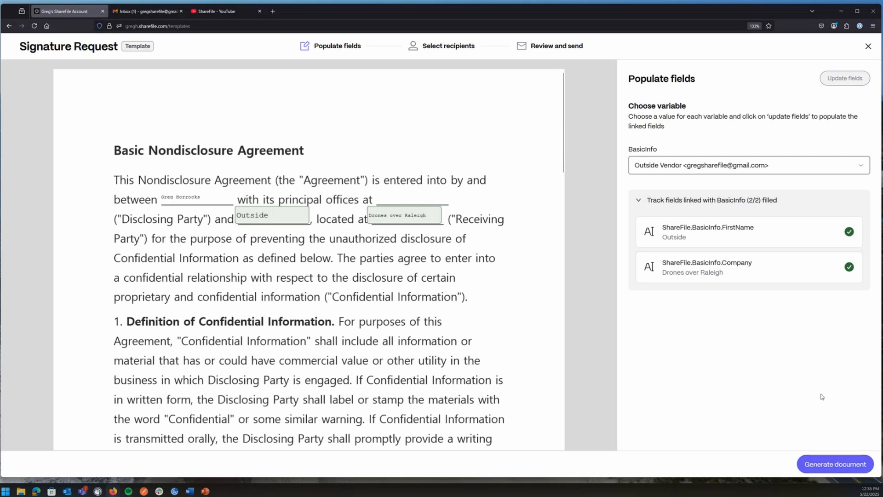
click(824, 455)
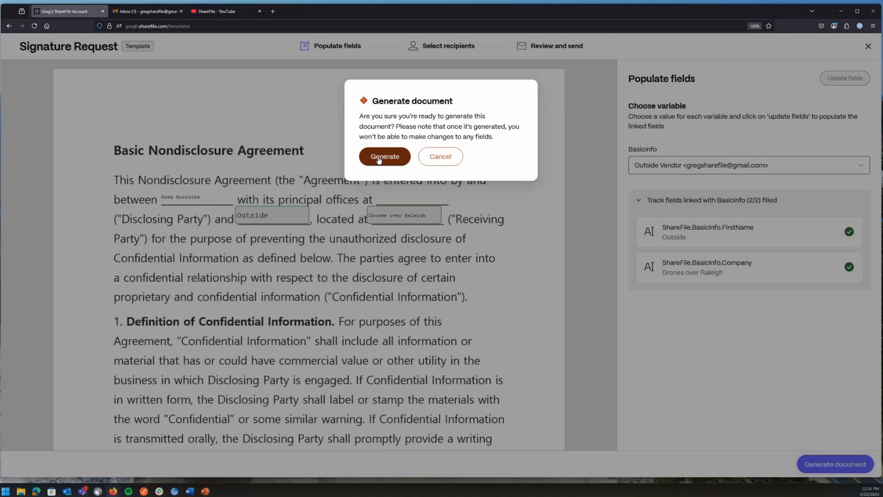
Confirm generation, discard the unfinished signature request, and go back to the Dashboard.
click(385, 157)
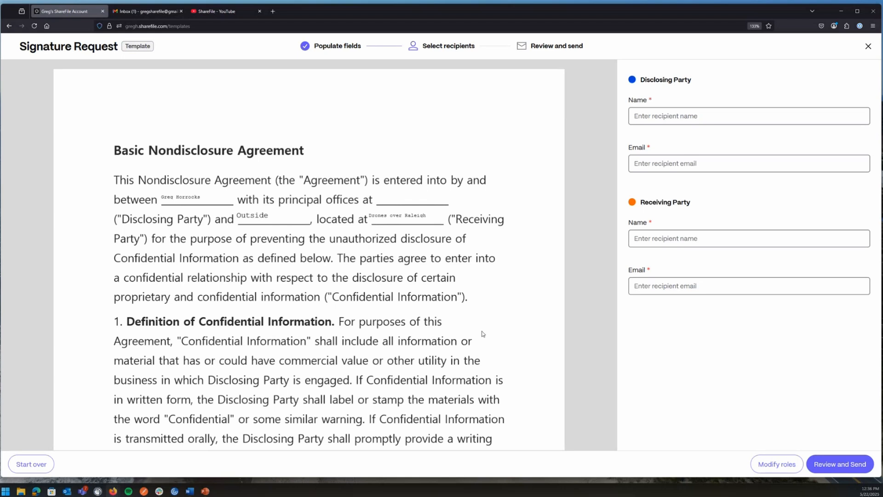
click(868, 47)
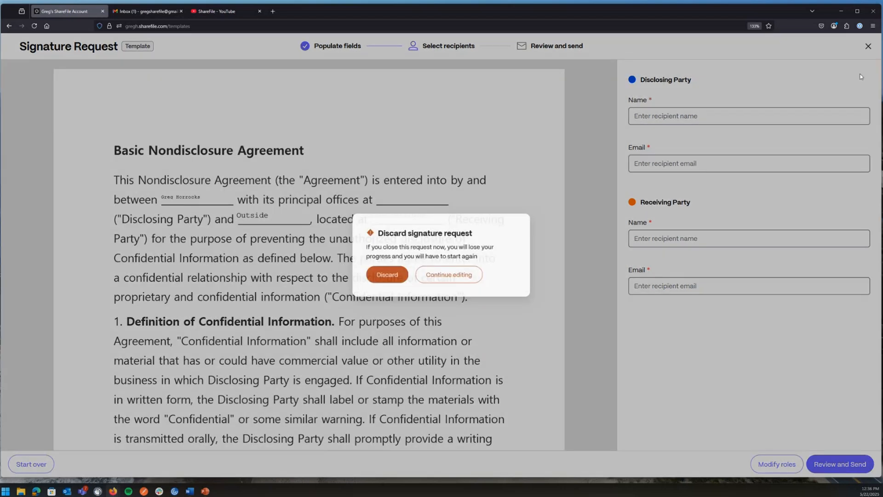
click(381, 276)
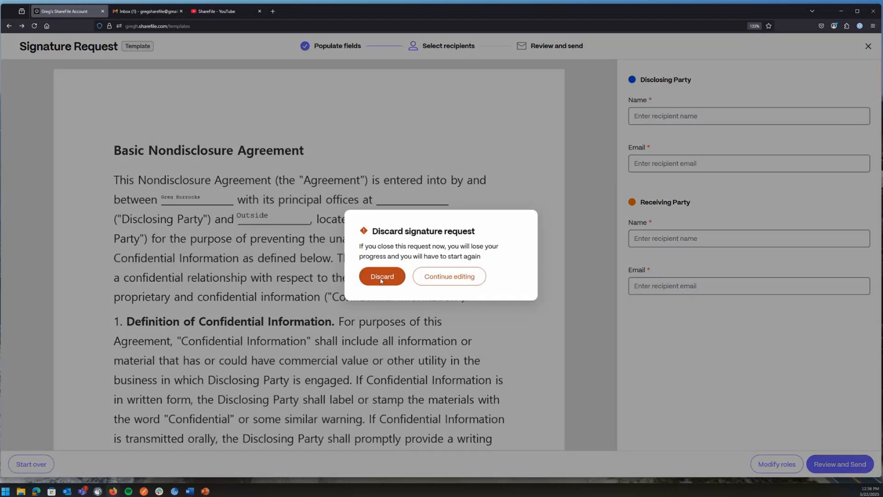
click(869, 47)
click(56, 91)
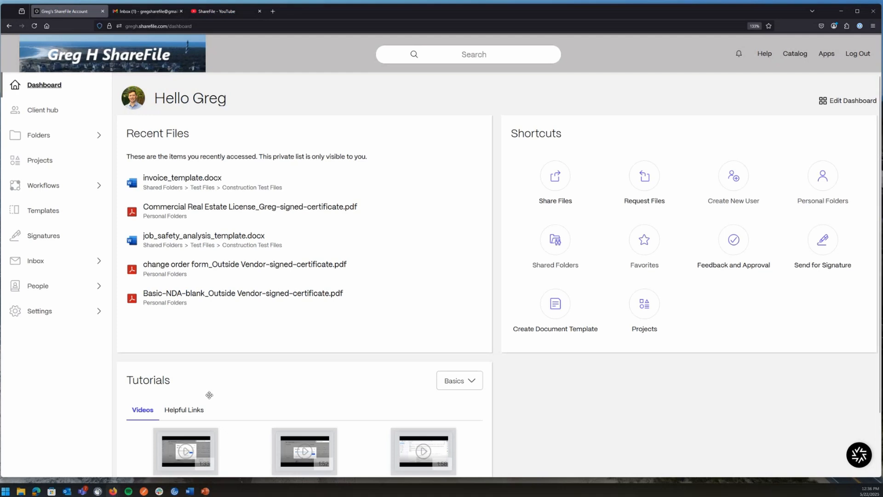
Open the Signatures page from the left sidebar.
click(51, 237)
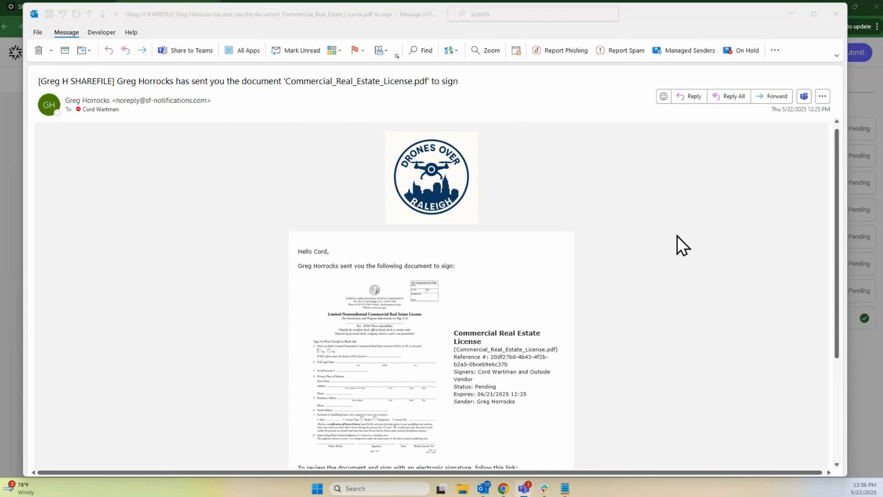
Open the REVIEW & SIGN DOCUMENT link in the Commercial Real Estate License email.
scroll(686, 237, down, 2)
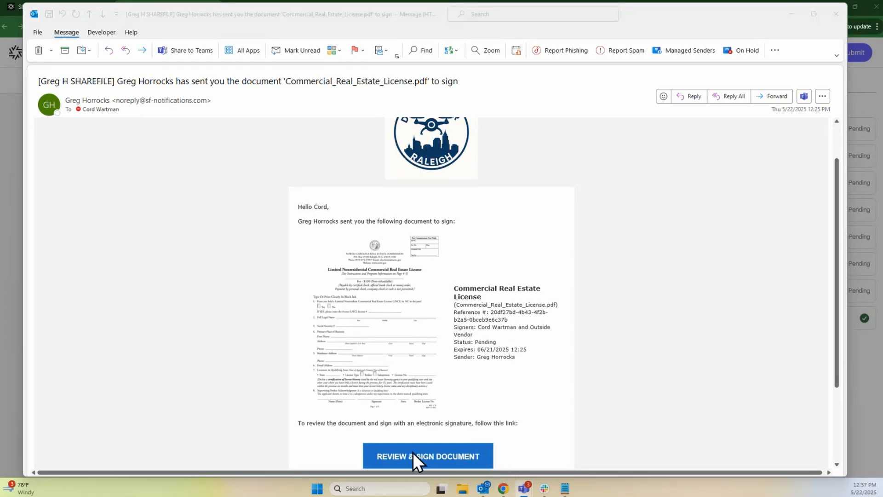
click(4, 283)
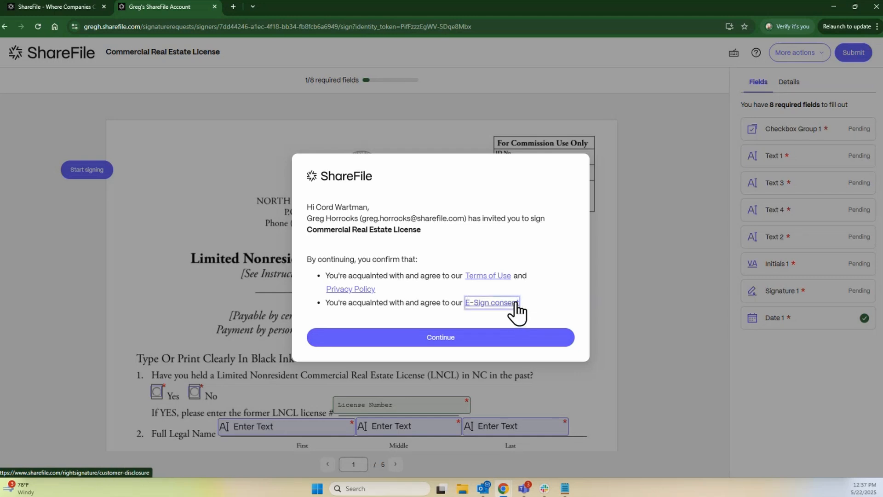
Agree to the e-sign terms with Continue to reach the license form.
click(423, 340)
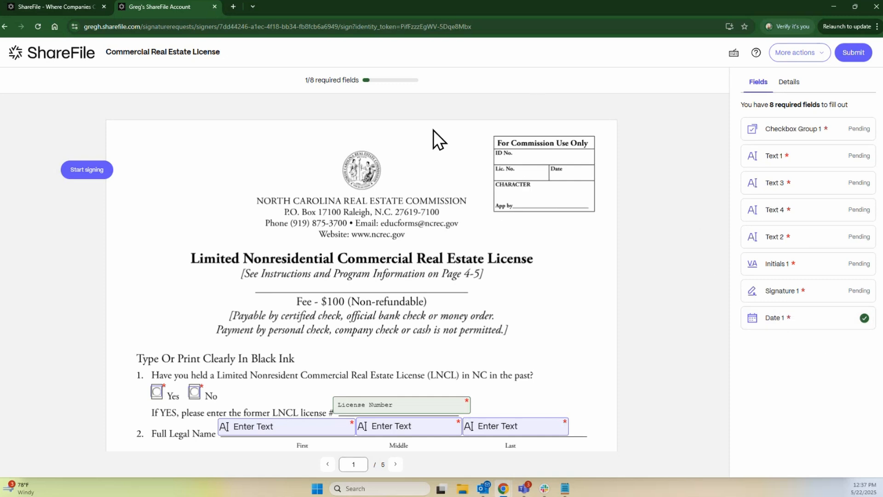
Highlight the 1/8 required-fields counter and look over the help FAQ.
drag(305, 81, 382, 81)
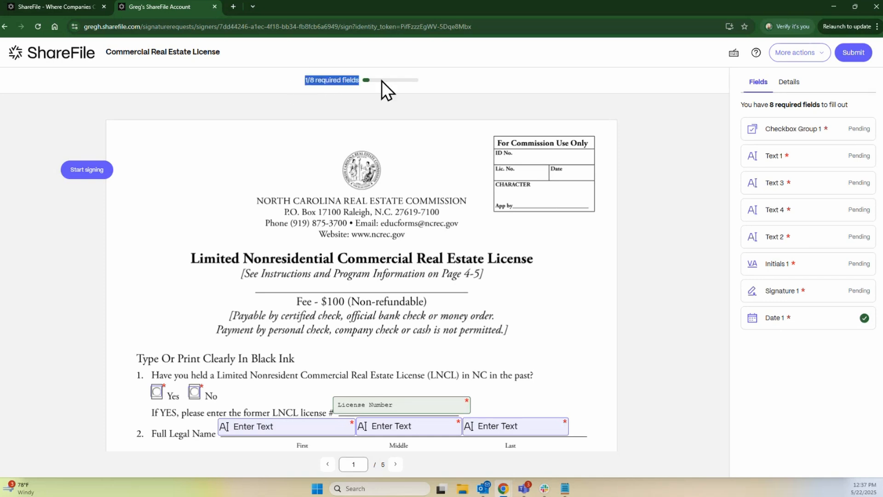
click(489, 87)
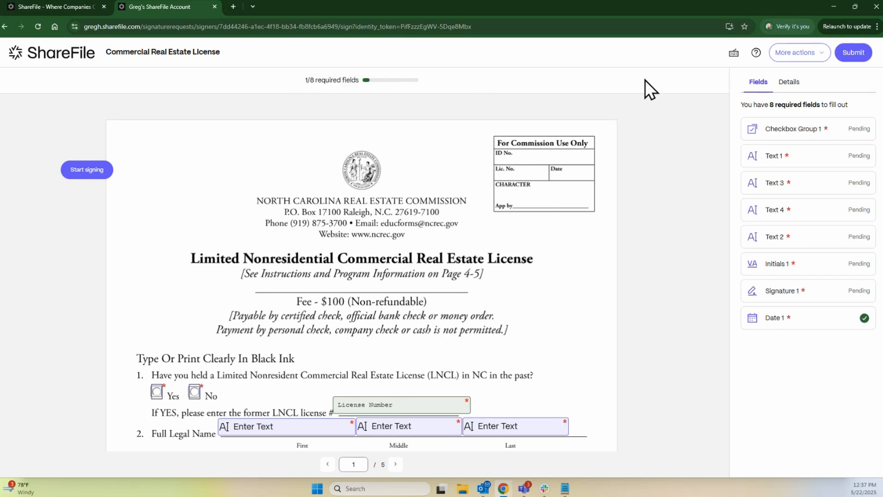
click(758, 53)
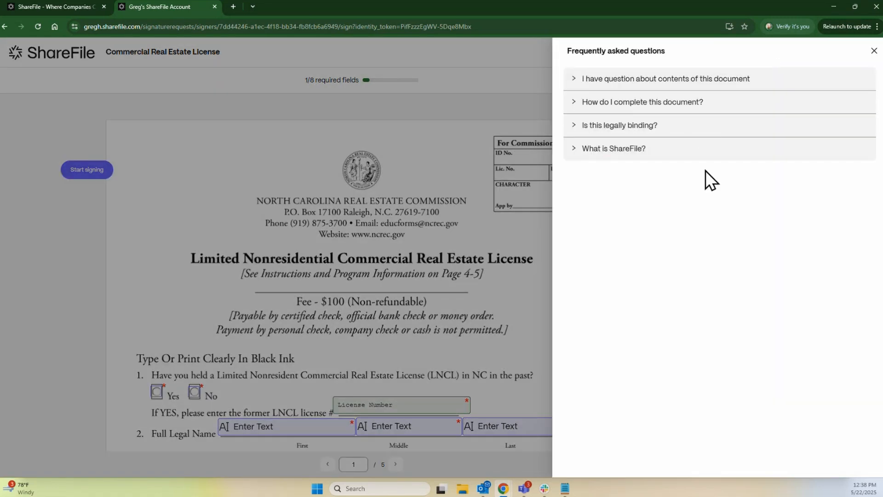
click(873, 50)
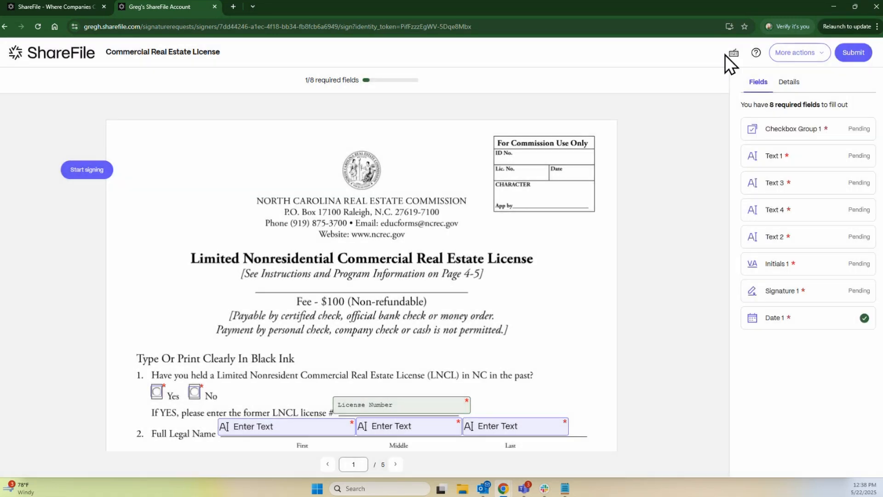
Review the keyboard shortcuts list, then show the More actions signer menu.
click(734, 54)
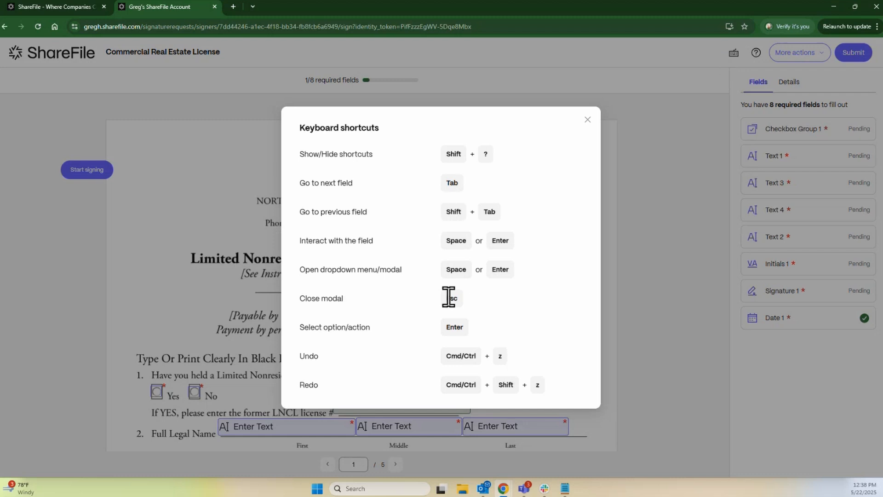
click(588, 120)
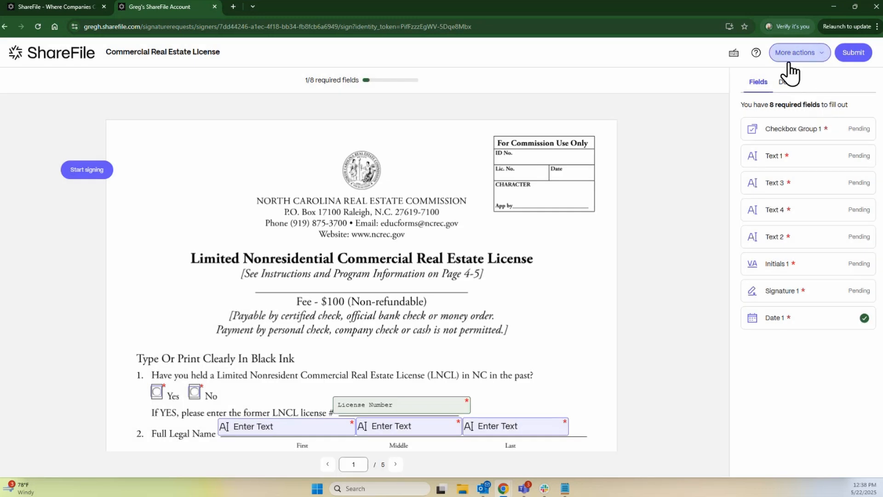
click(801, 54)
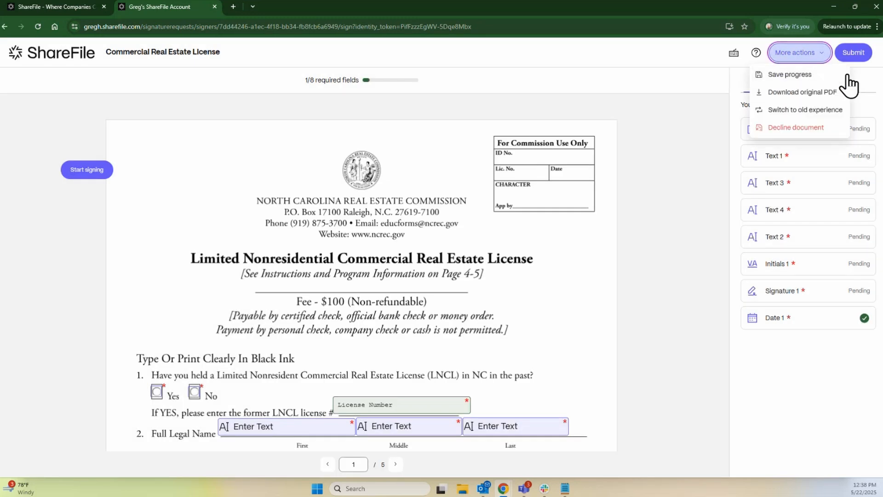
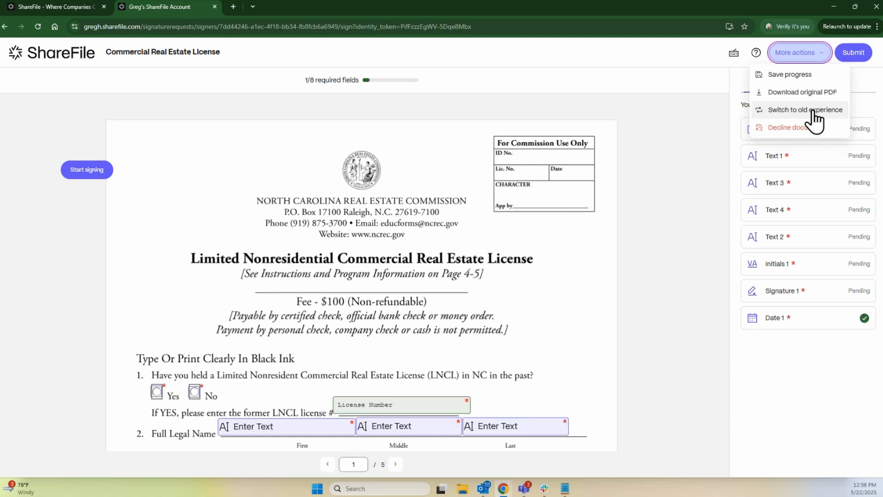
Close the More actions menu so the required-fields list shows beside the licence form.
click(667, 223)
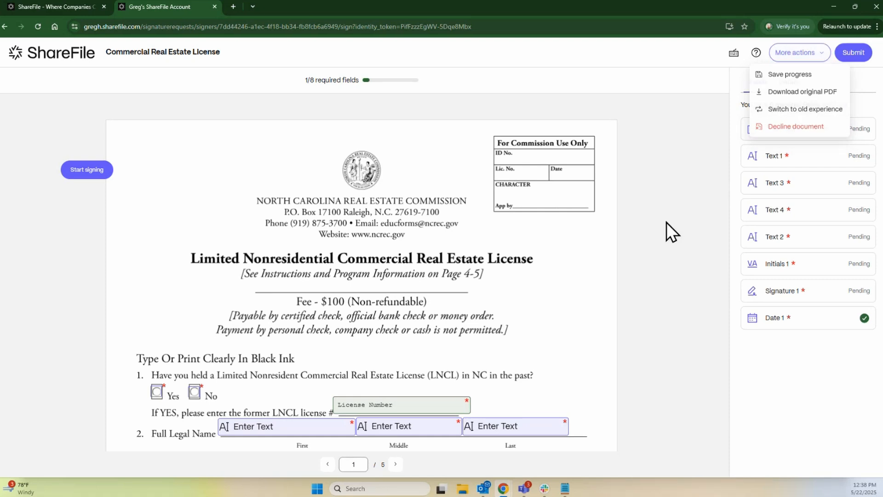
Start signing, answer Yes to the prior LNCL question, and enter the applicant's first name.
click(89, 170)
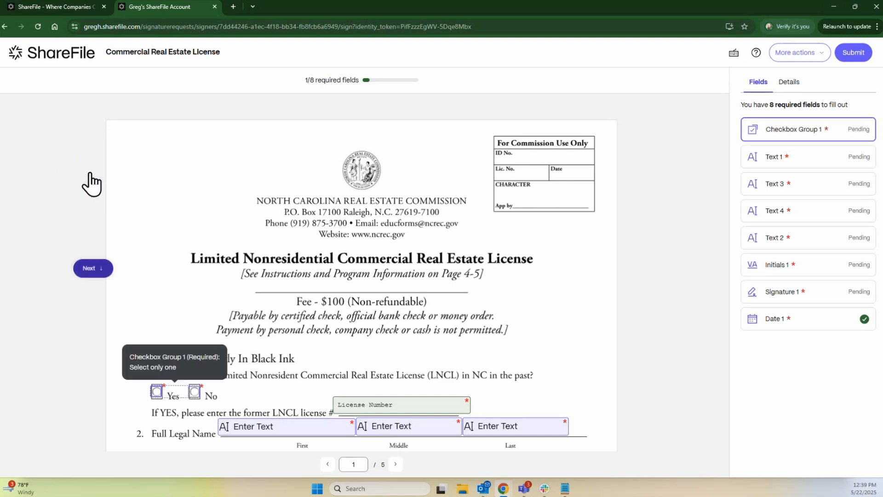
click(157, 392)
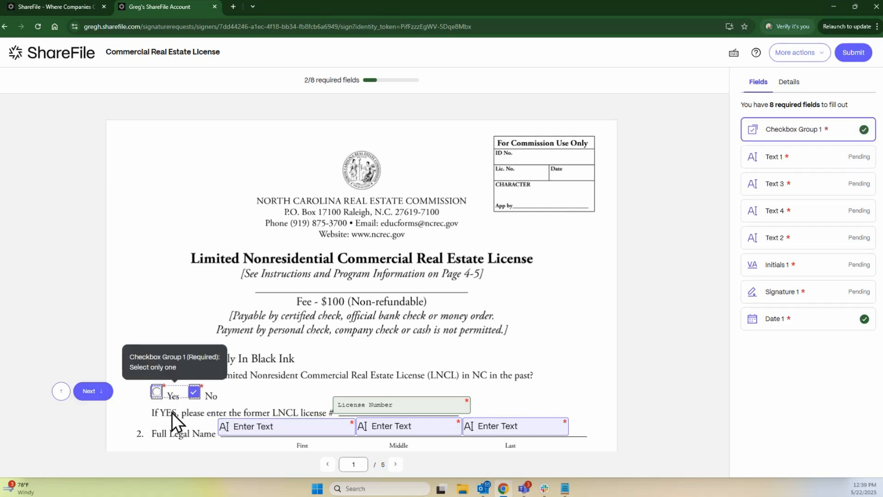
scroll(524, 320, down, 3)
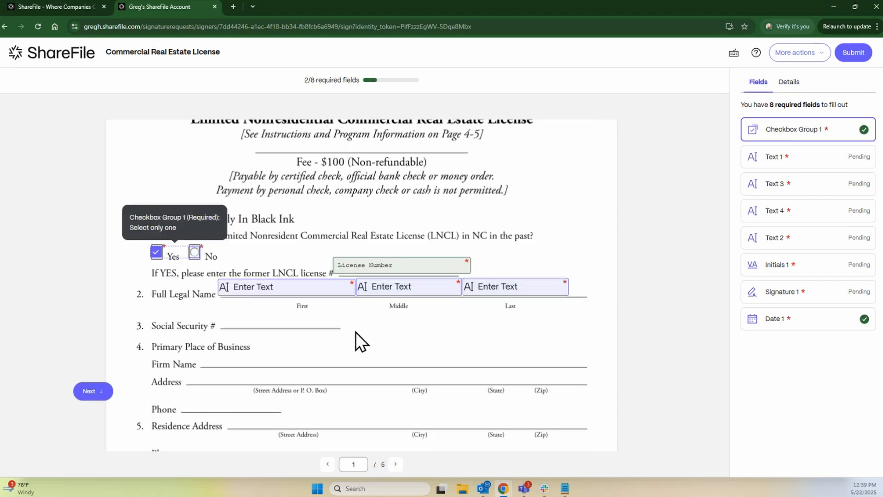
click(300, 287)
key(Tab)
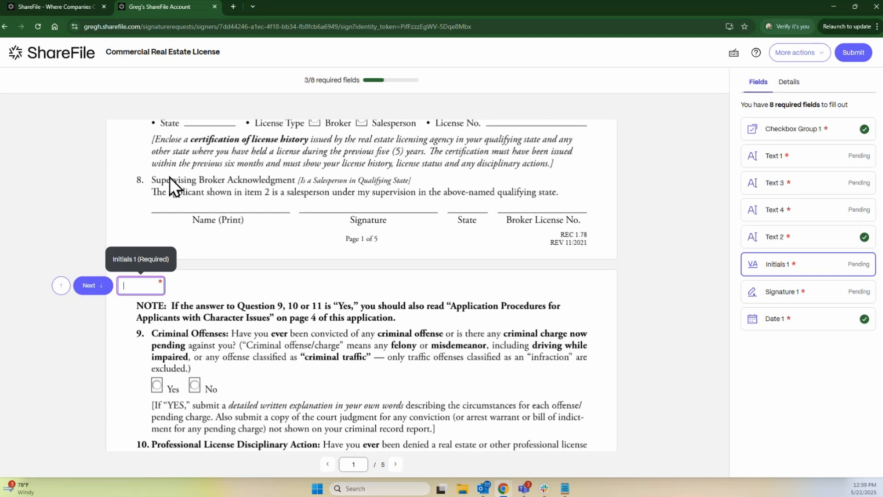
Enter the applicant's middle initial and last name in the legal name fields.
scroll(327, 240, up, 10)
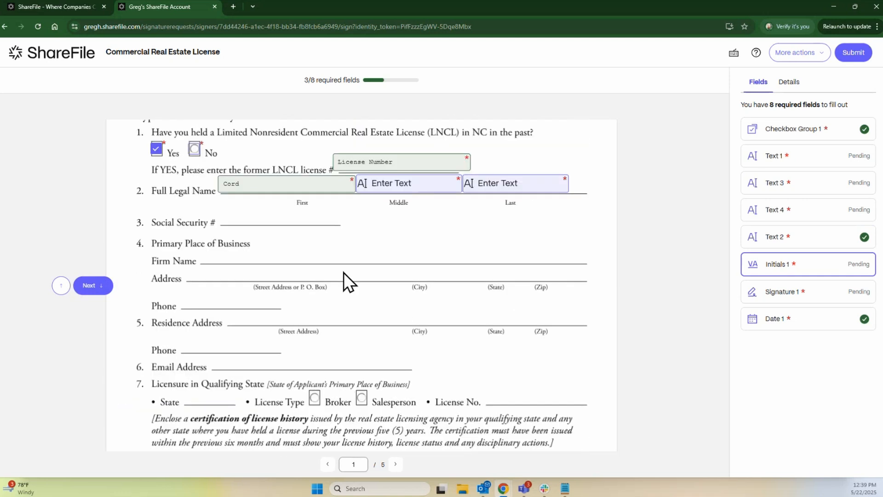
click(374, 369)
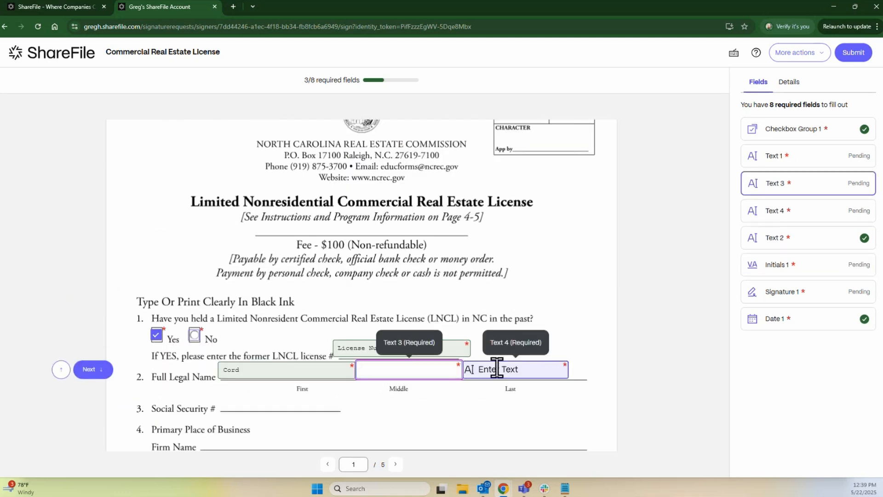
text(S)
click(496, 369)
click(640, 360)
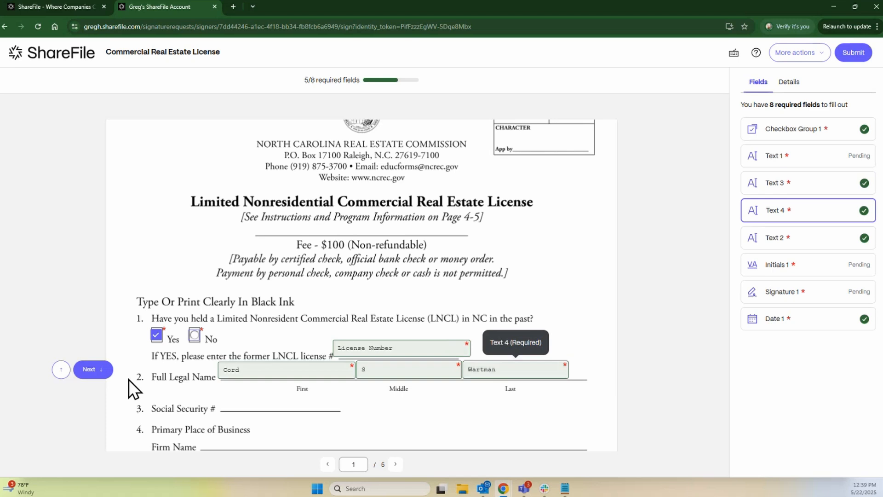
Fill in the applicant's initials in the required Initials 1 field.
click(93, 370)
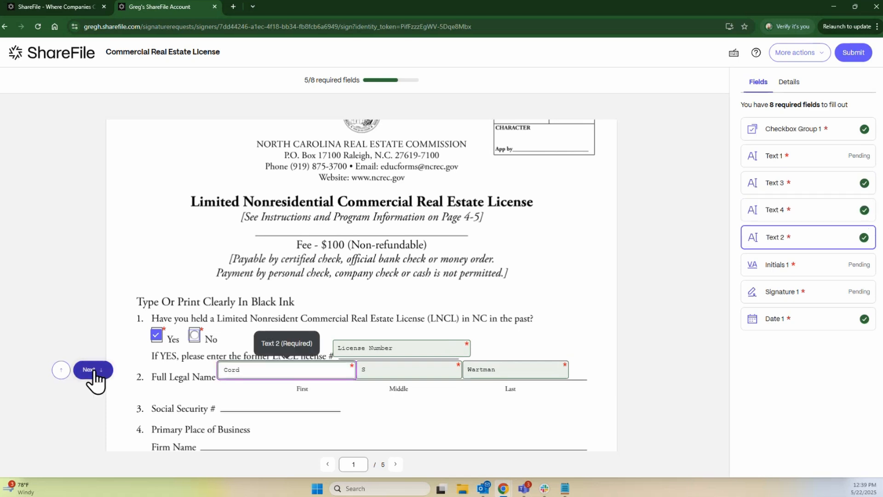
click(93, 370)
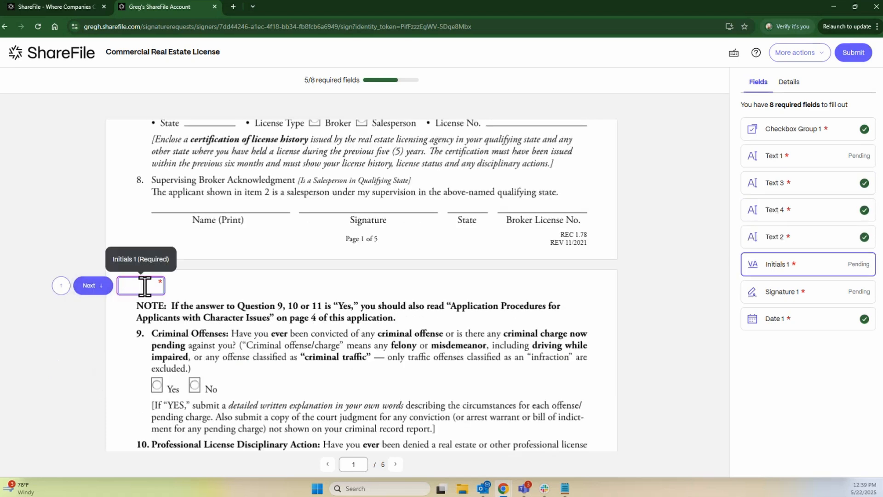
text(CW)
click(89, 289)
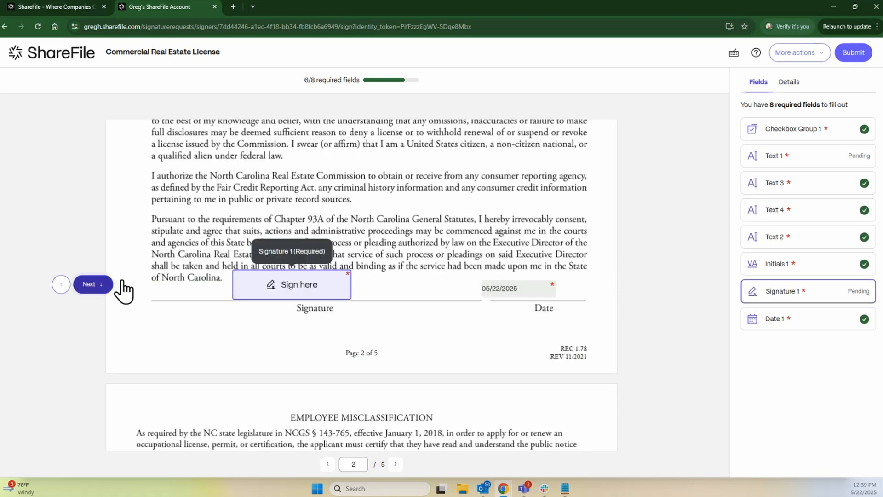
Sign the page 2 signature field with a typed signature after trying the Draw and Upload options.
click(283, 284)
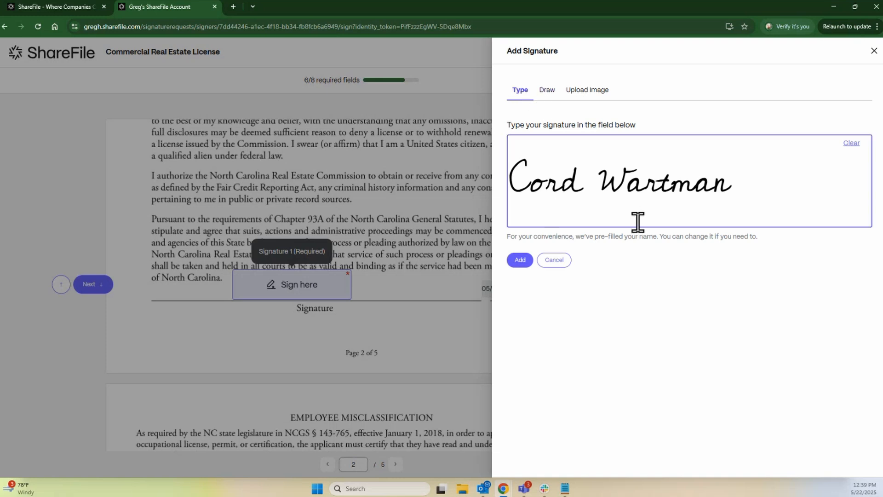
click(851, 144)
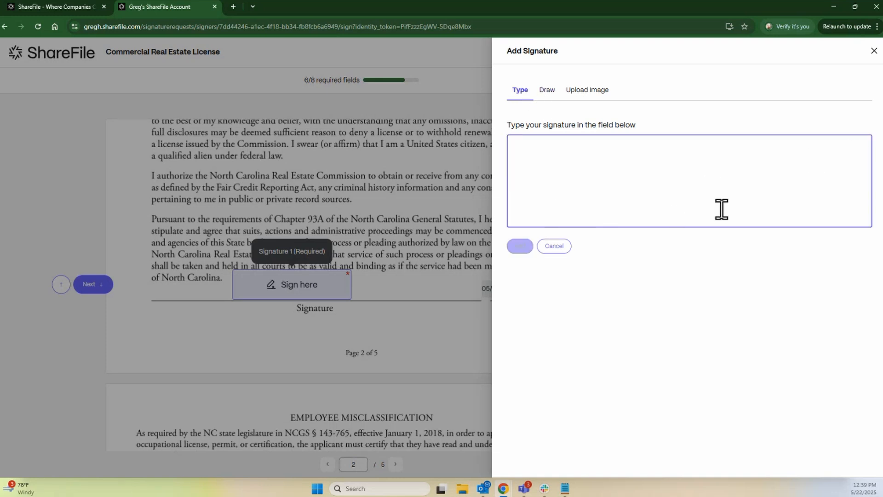
click(554, 98)
click(558, 167)
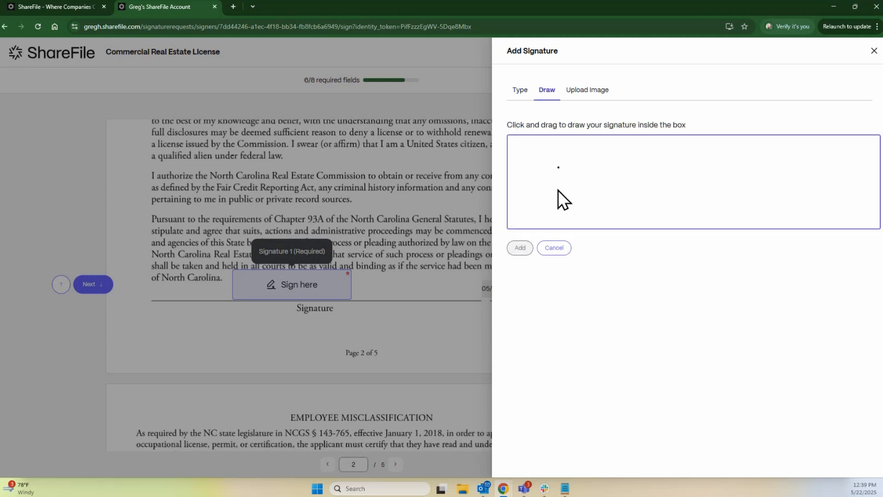
mouse_move(583, 162)
mouse_down()
mouse_move(690, 195)
mouse_move(836, 169)
mouse_up()
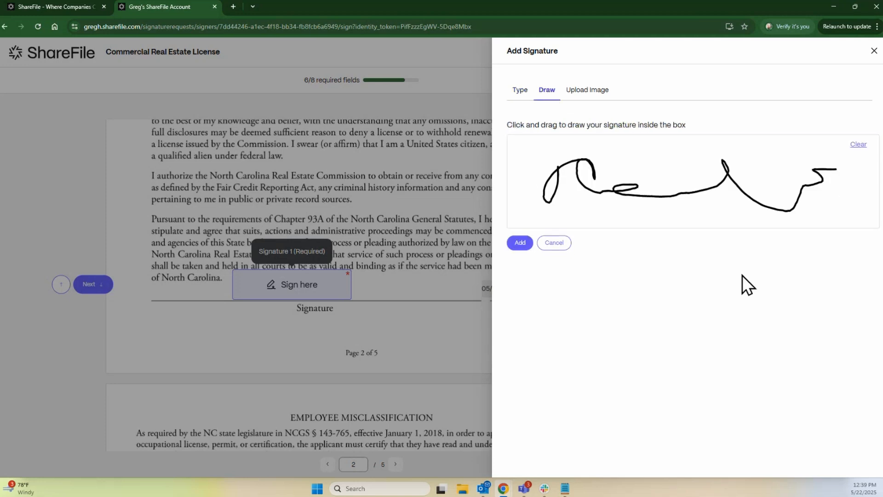
click(588, 90)
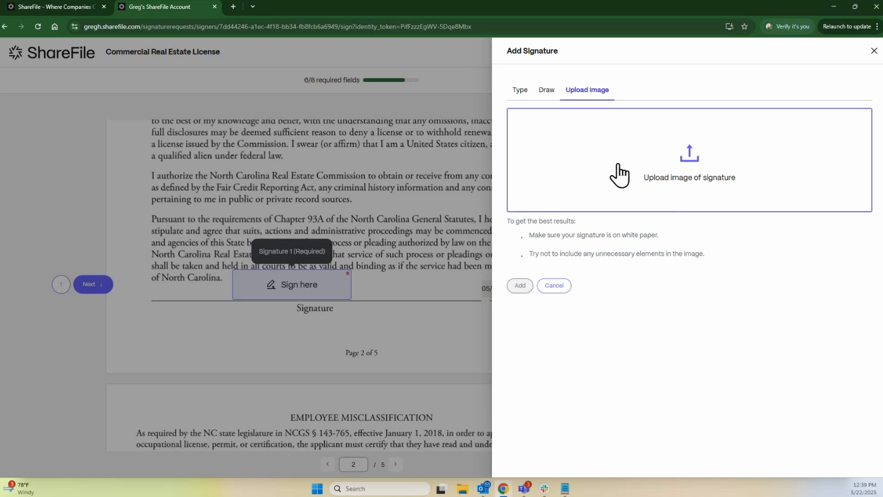
click(520, 91)
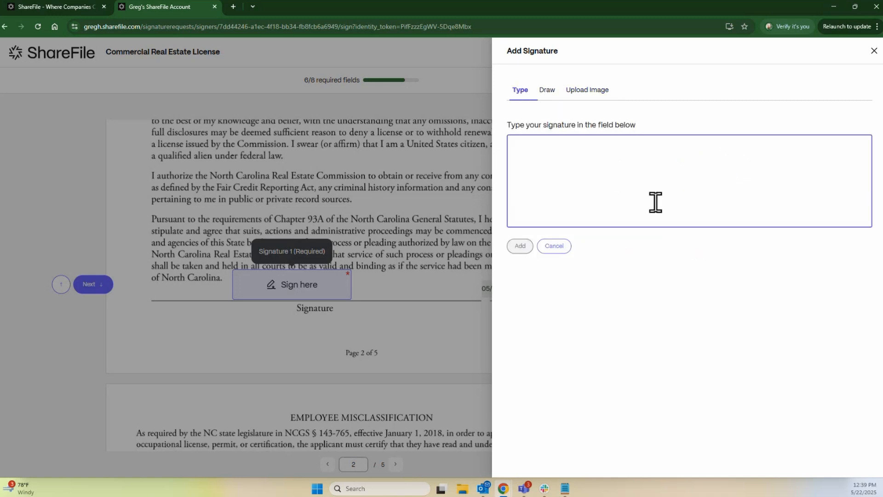
text(Cord)
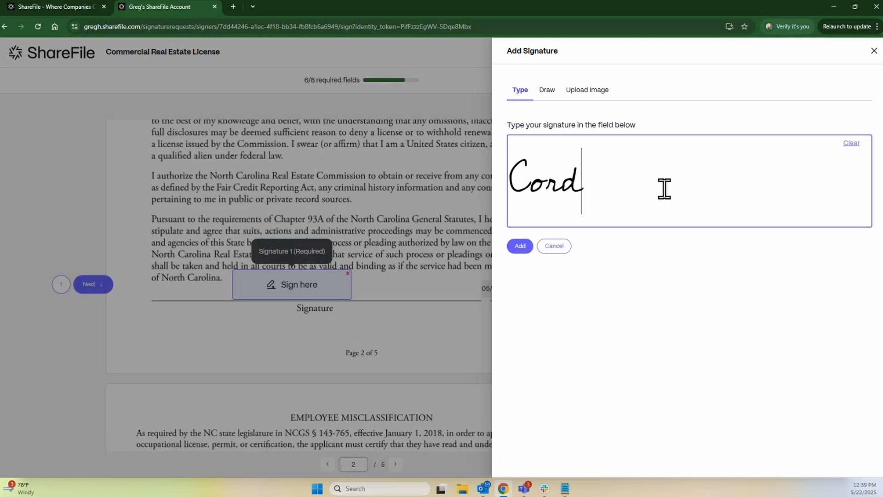
click(519, 246)
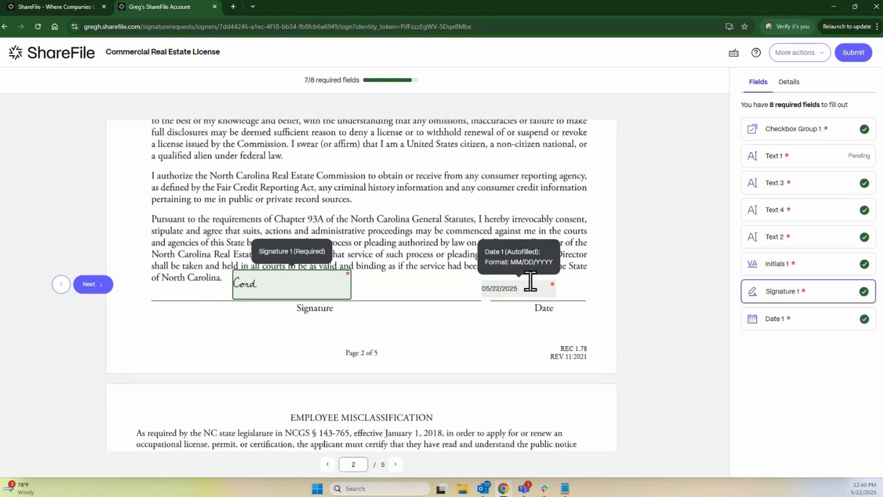
Enter the former LNCL licence number, completing all 8 required fields.
click(515, 288)
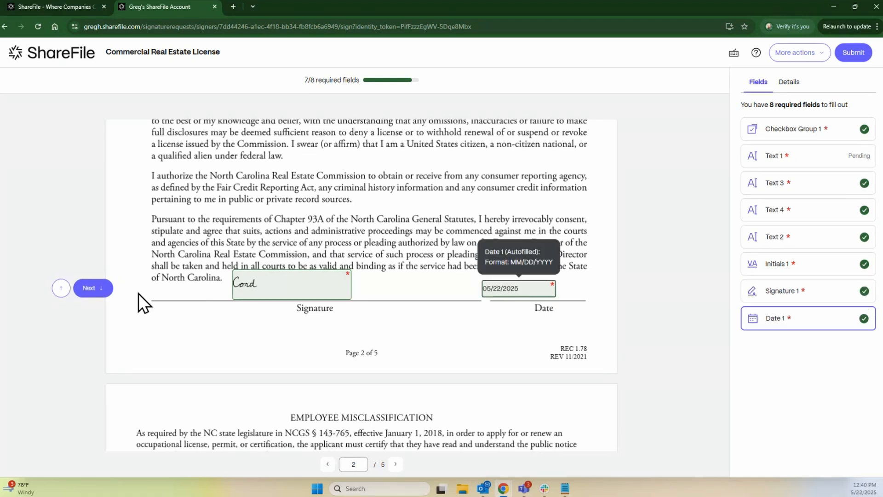
click(88, 288)
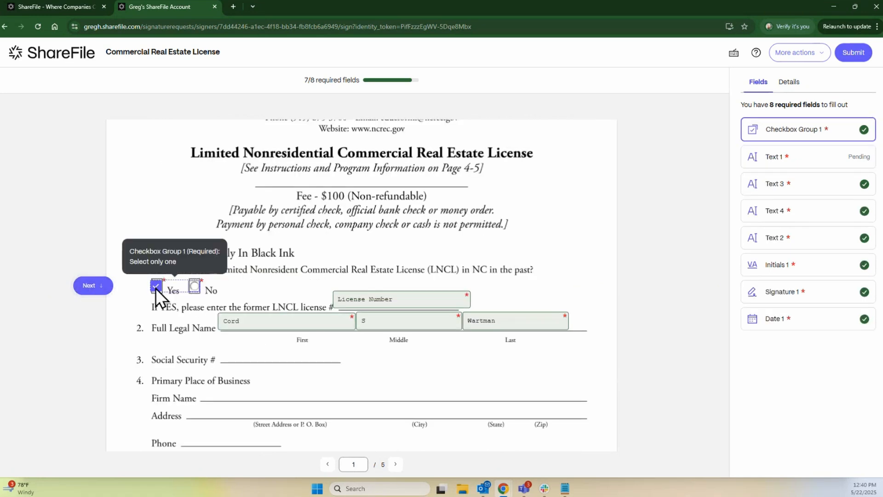
click(95, 289)
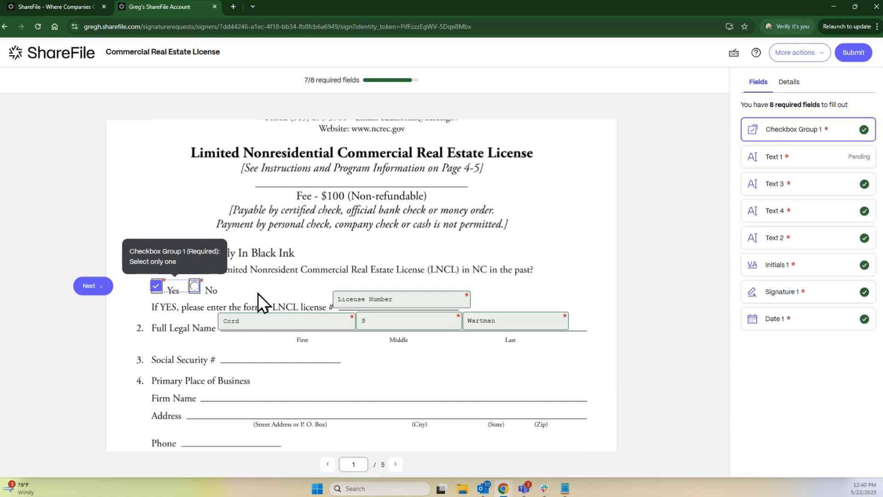
click(808, 158)
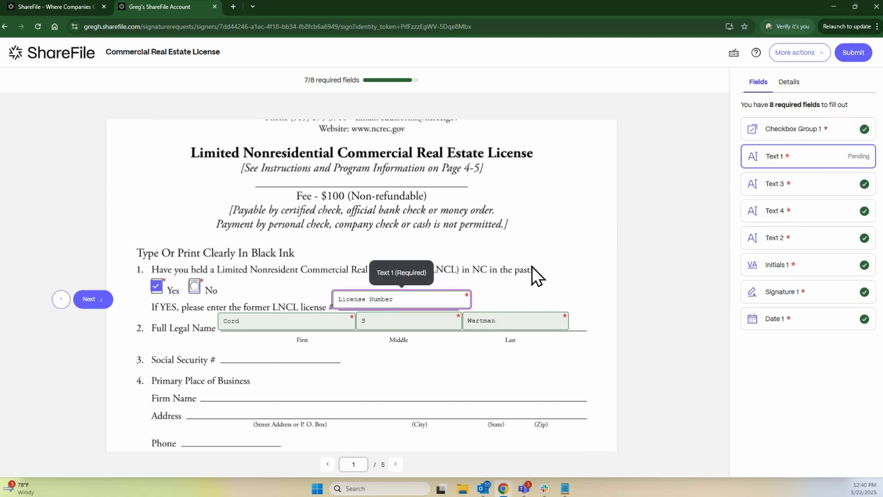
text(523523523)
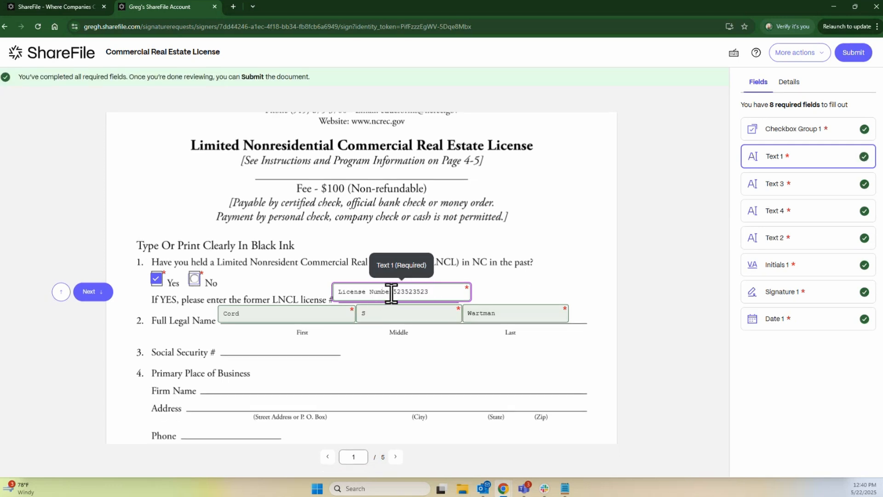
click(318, 292)
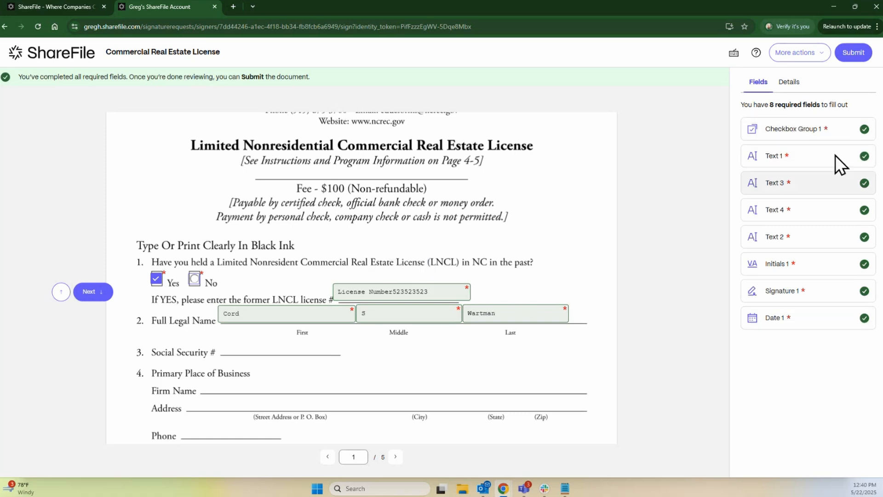
Check the document's Details, then submit the completed licence and confirm the submission.
click(852, 54)
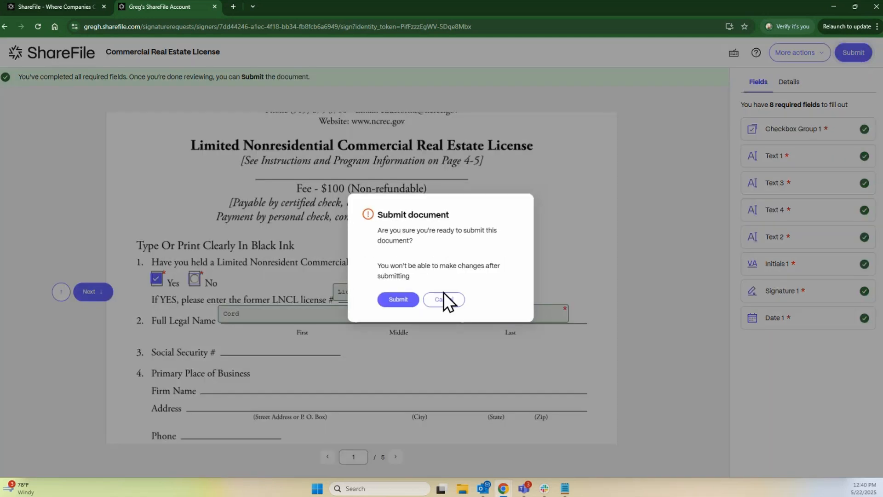
click(456, 300)
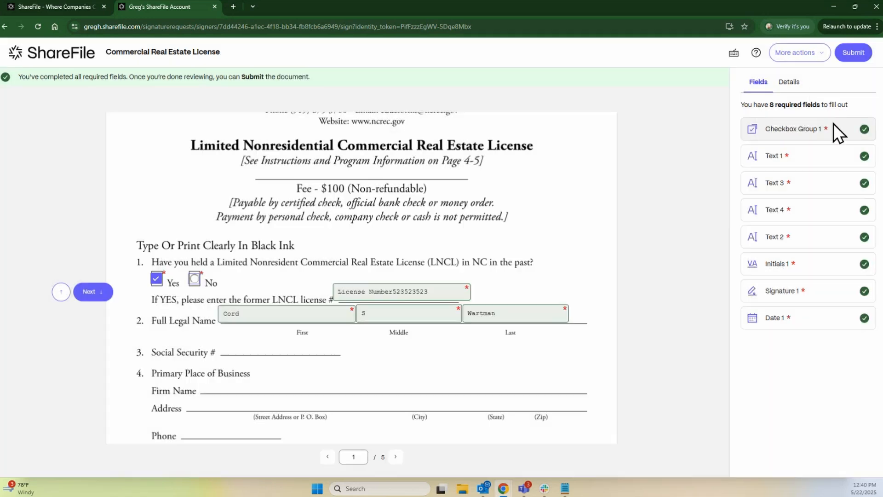
click(789, 83)
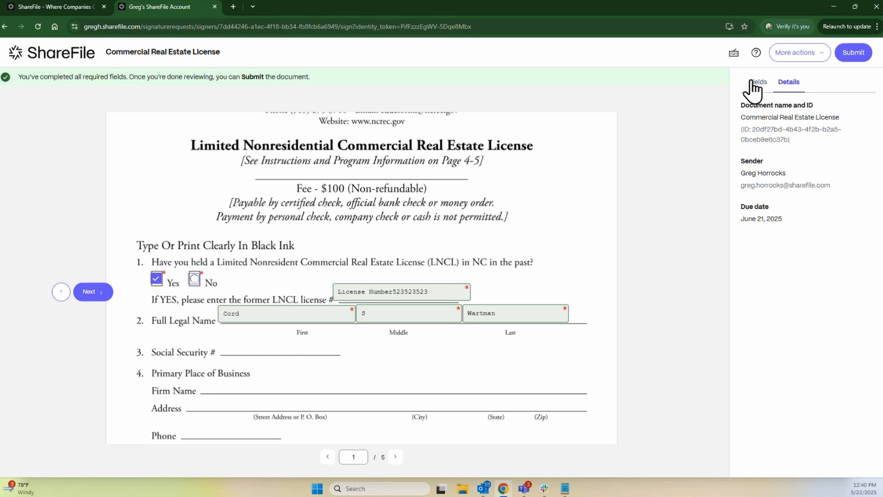
click(864, 52)
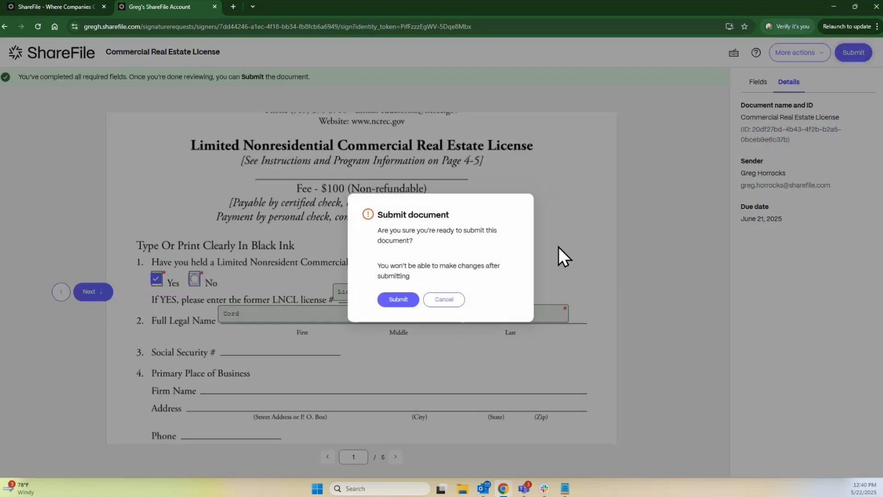
click(395, 300)
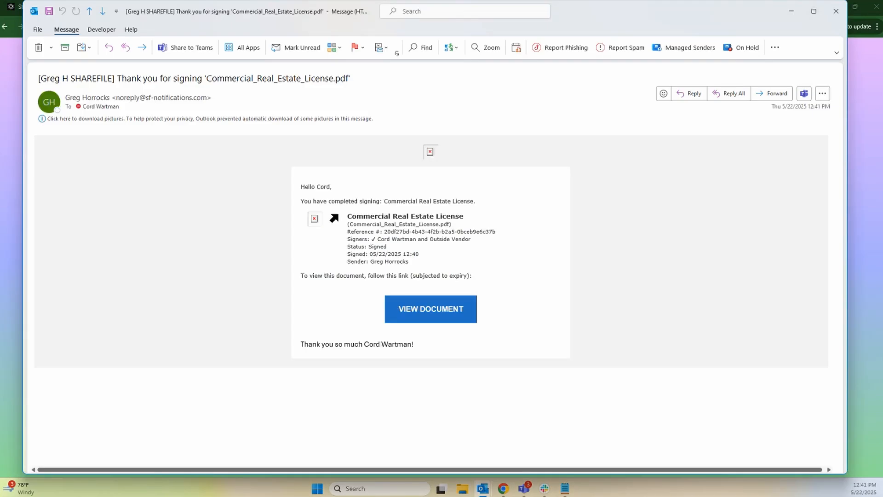
Load the thank-you email's blocked pictures and open the signed document via VIEW DOCUMENT.
click(280, 120)
click(355, 126)
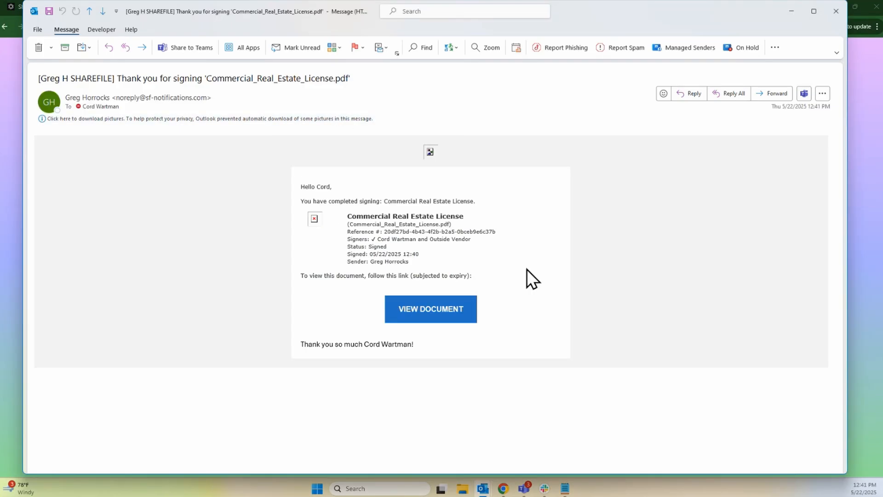
scroll(504, 235, down, 3)
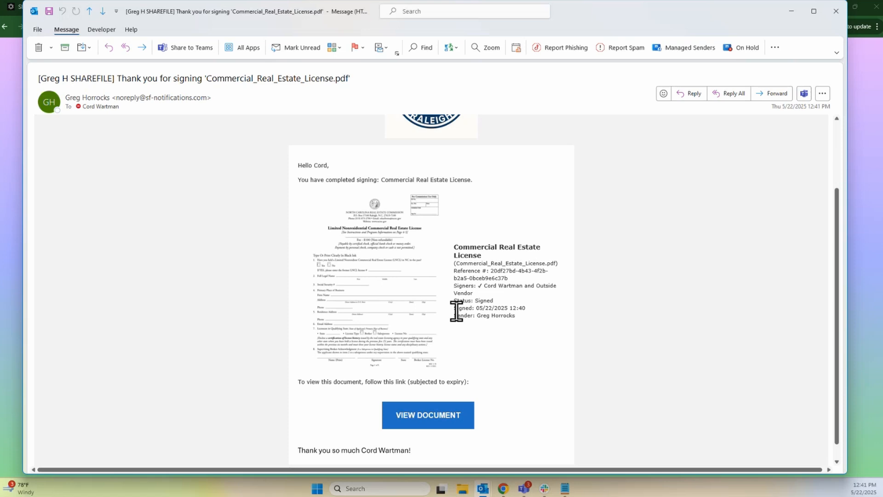
click(428, 420)
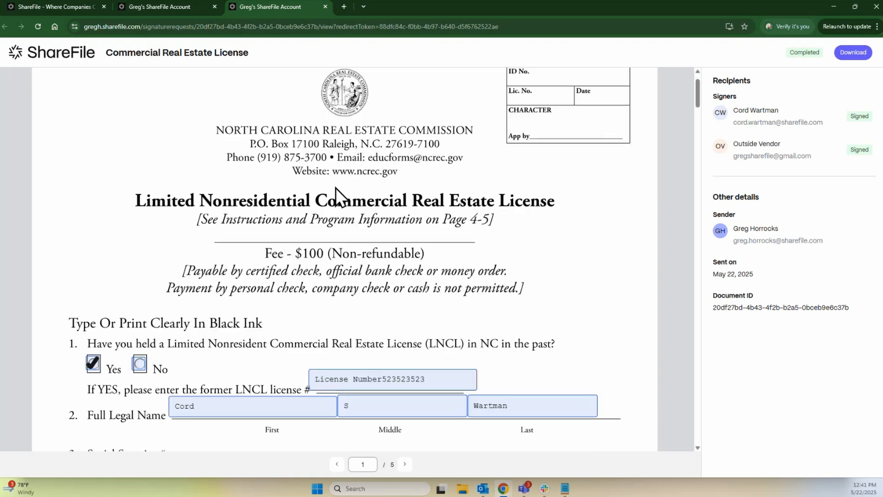
scroll(335, 183, down, 3)
scroll(335, 183, down, 12)
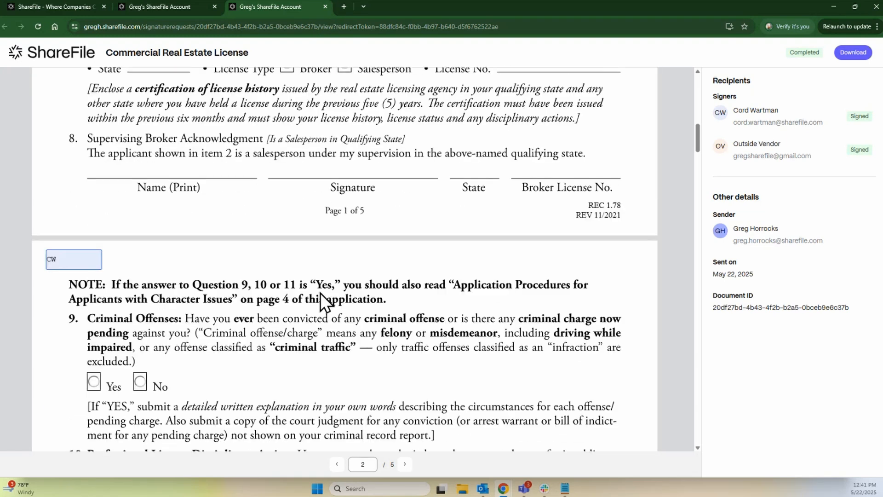
scroll(321, 292, down, 5)
scroll(315, 292, up, 7)
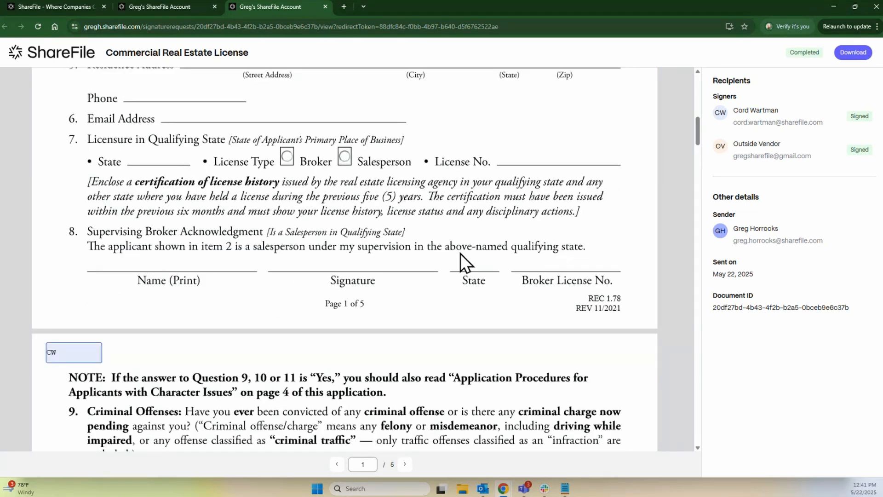
scroll(460, 253, up, 8)
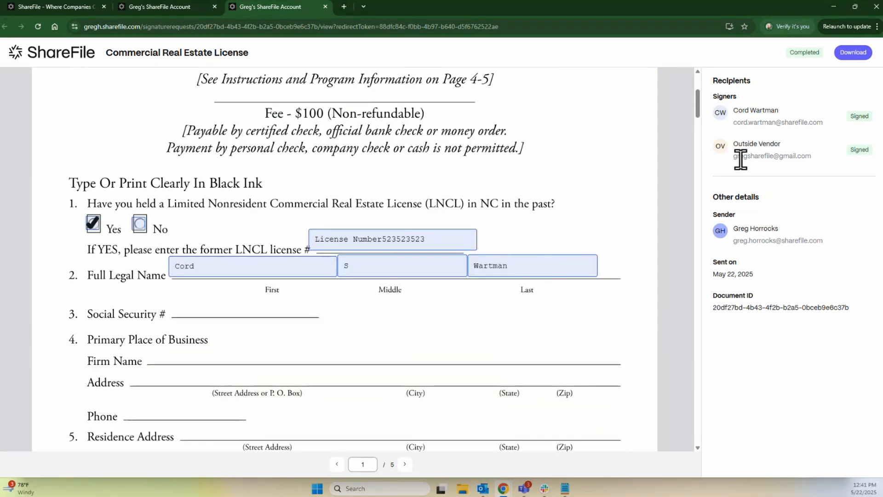
drag(734, 144, 804, 156)
click(873, 174)
click(849, 53)
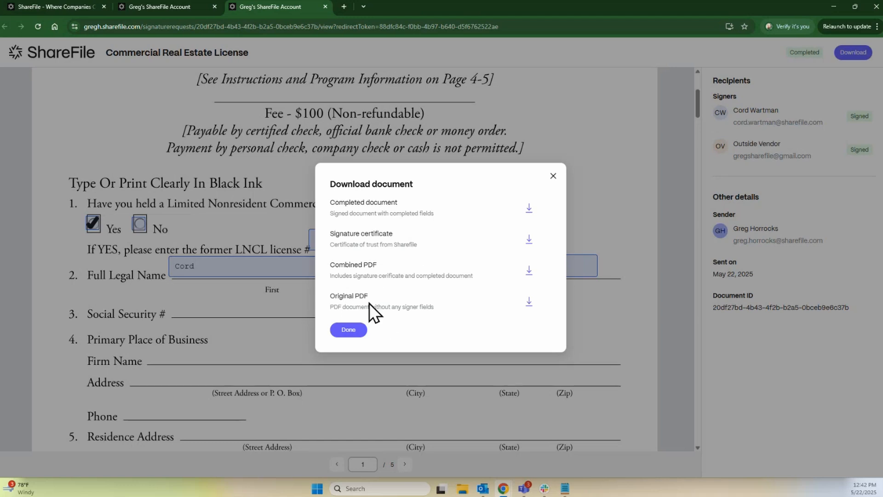
click(349, 329)
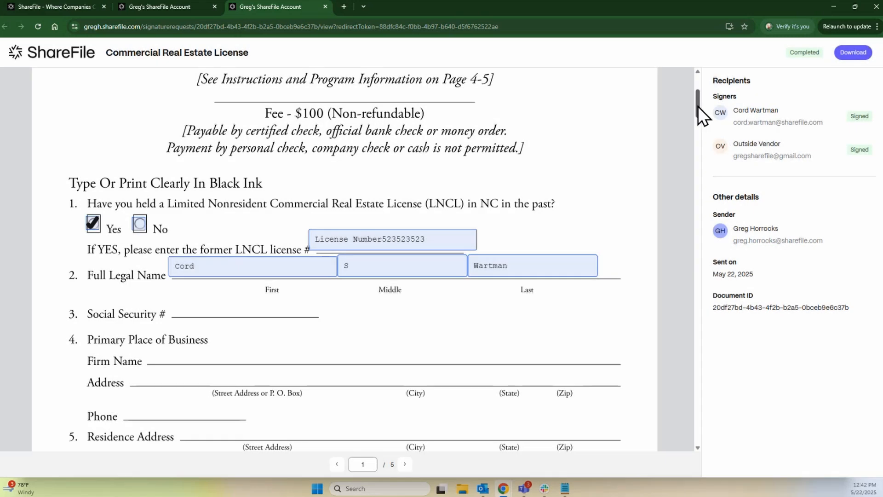
Scroll to the Signature Certificate at the document's end and review its signers and audit trail.
mouse_move(697, 106)
mouse_down()
mouse_move(711, 413)
mouse_move(708, 391)
mouse_up()
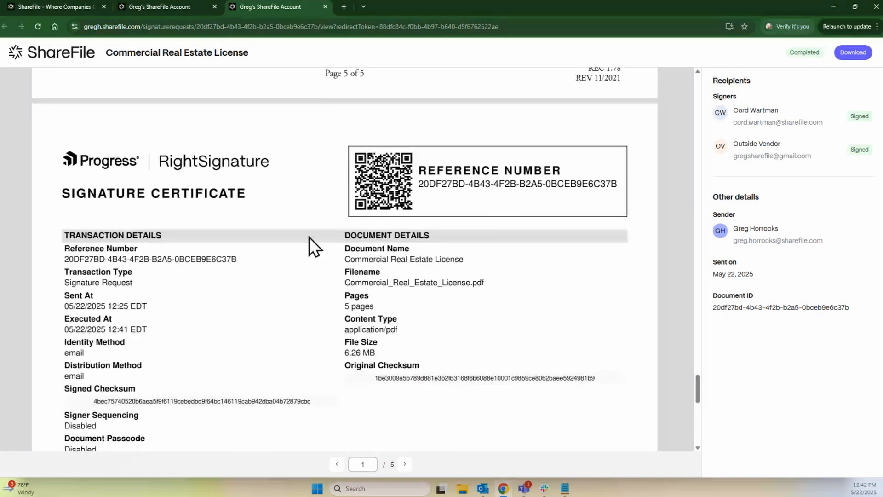
scroll(368, 274, down, 1)
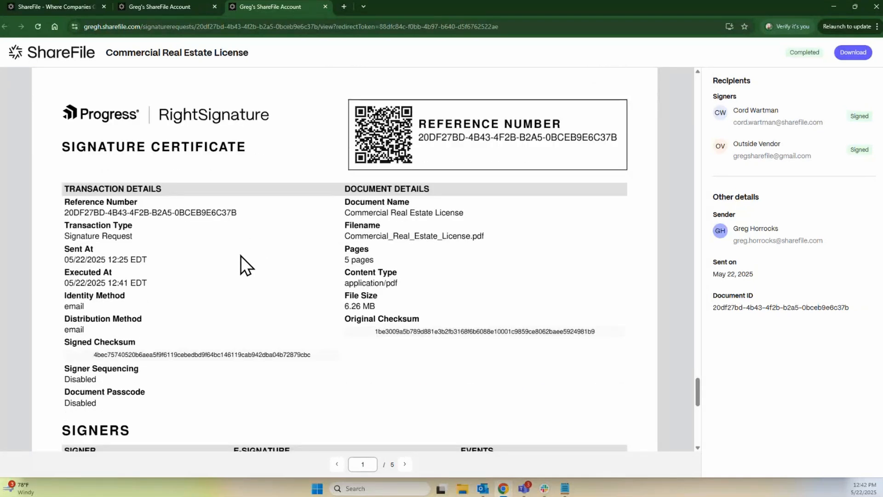
scroll(240, 255, down, 8)
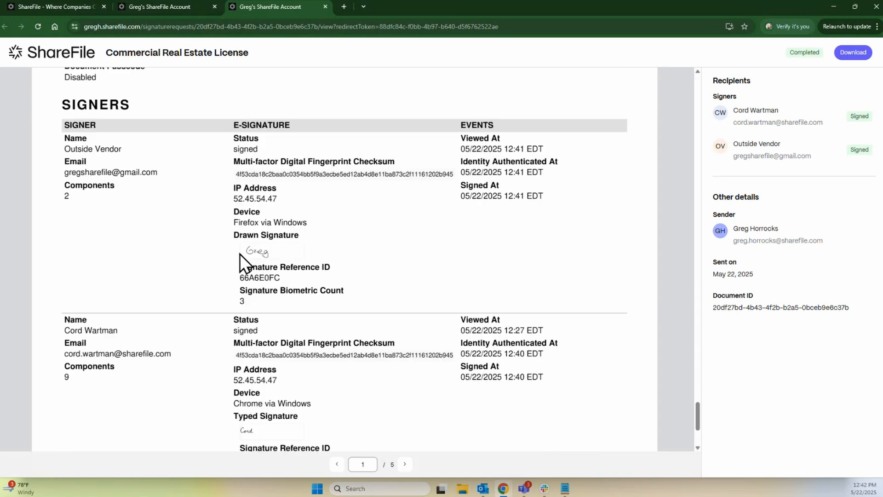
scroll(240, 253, down, 2)
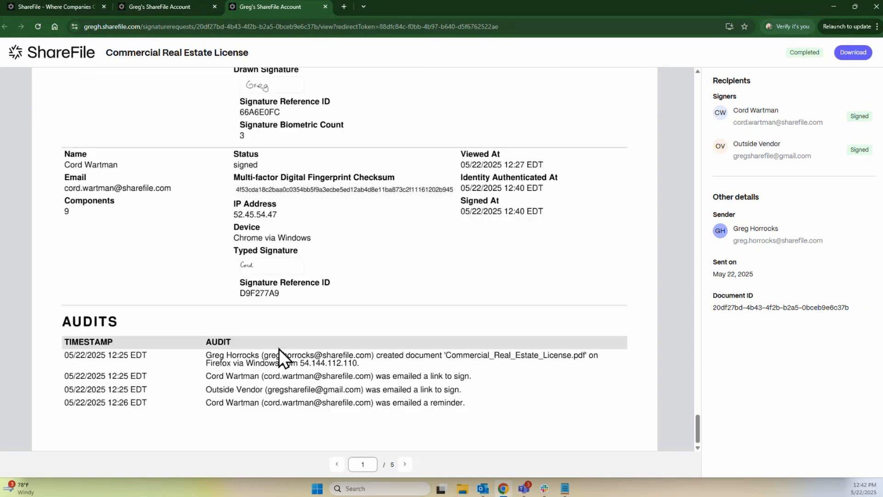
scroll(248, 352, up, 2)
scroll(278, 345, up, 2)
scroll(277, 336, down, 3)
scroll(373, 273, up, 12)
scroll(349, 276, up, 2)
scroll(78, 288, down, 3)
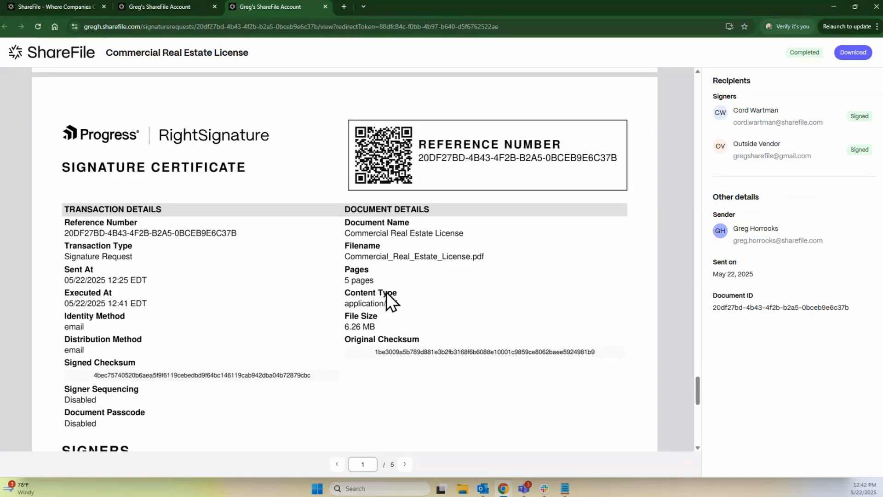